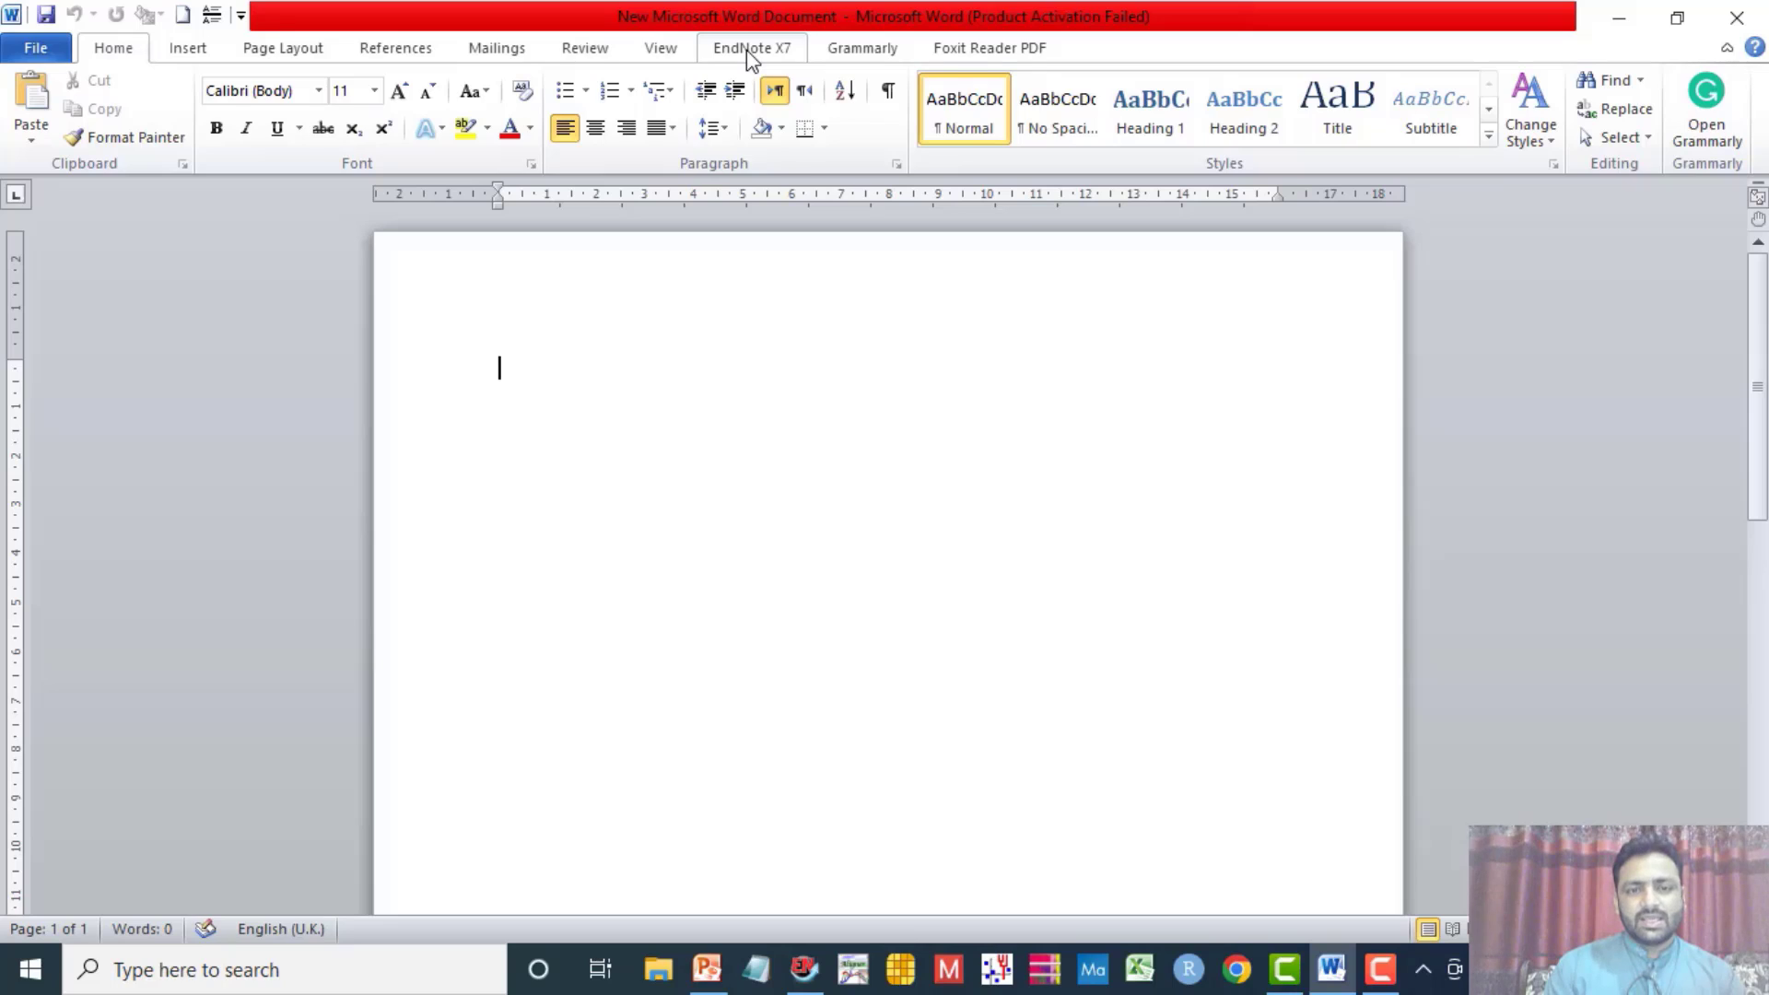
Step: Look over the EndNote X7 tools in Word and the Research Paper library in EndNote, and return to the blank Word document
click(748, 55)
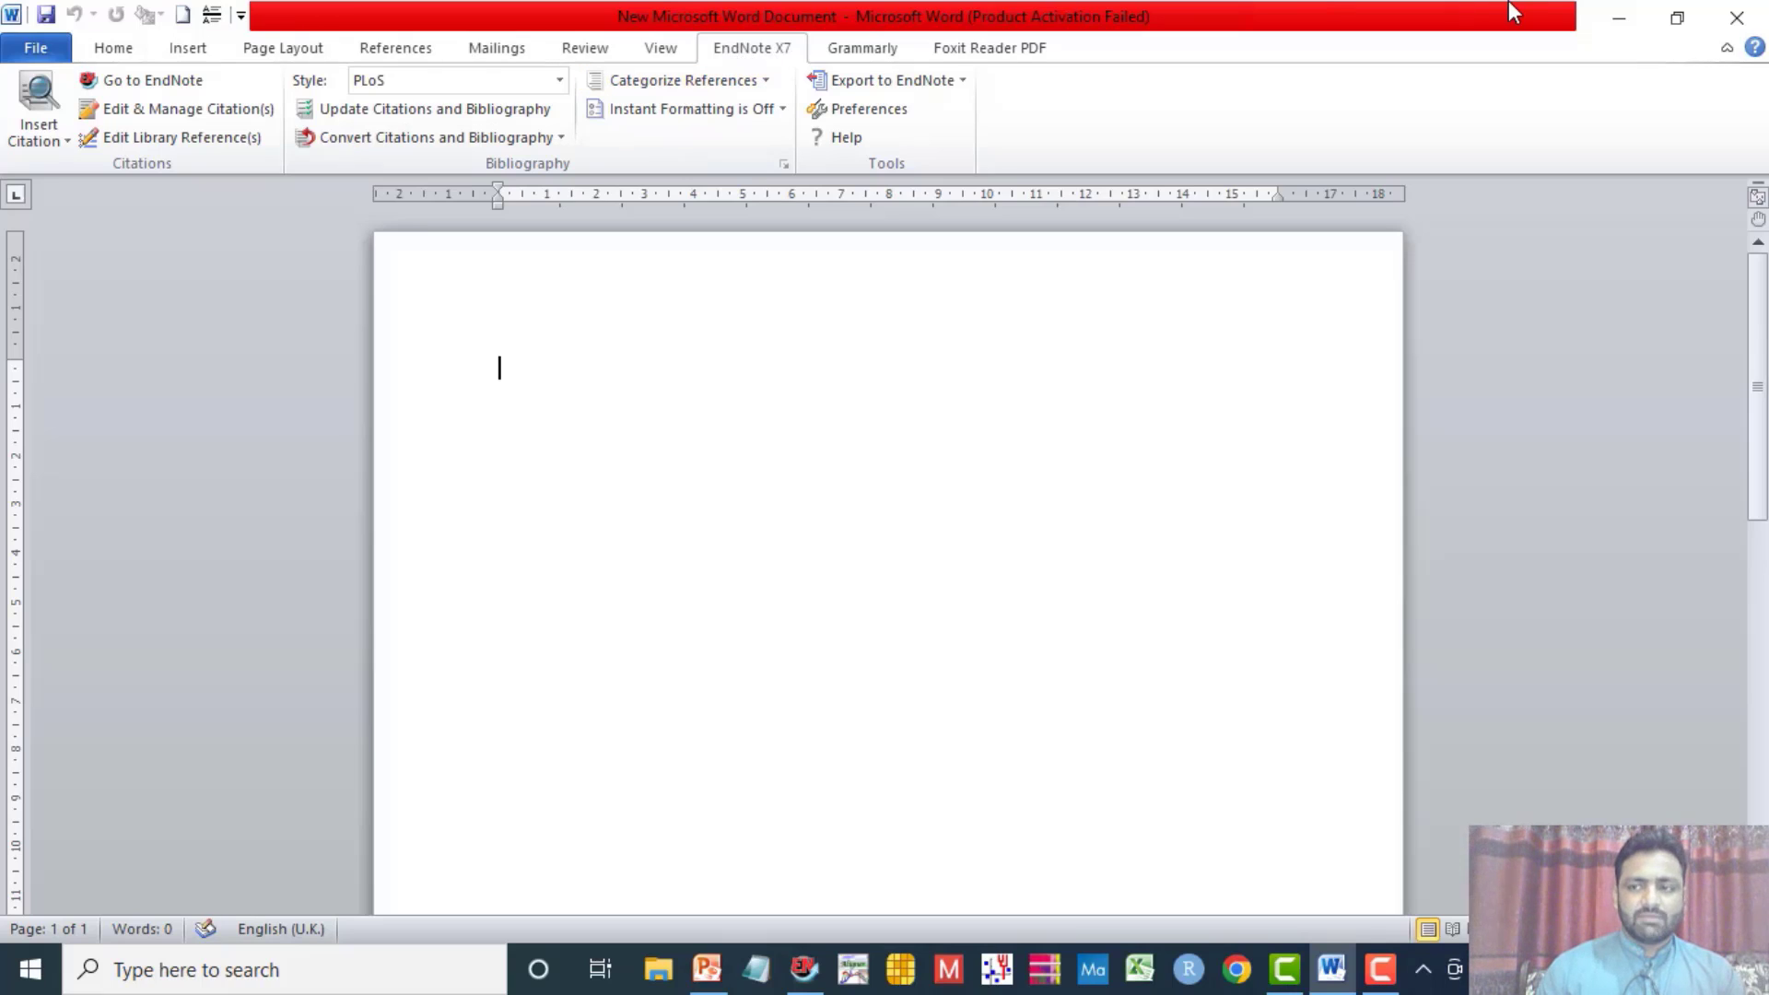
click(1618, 20)
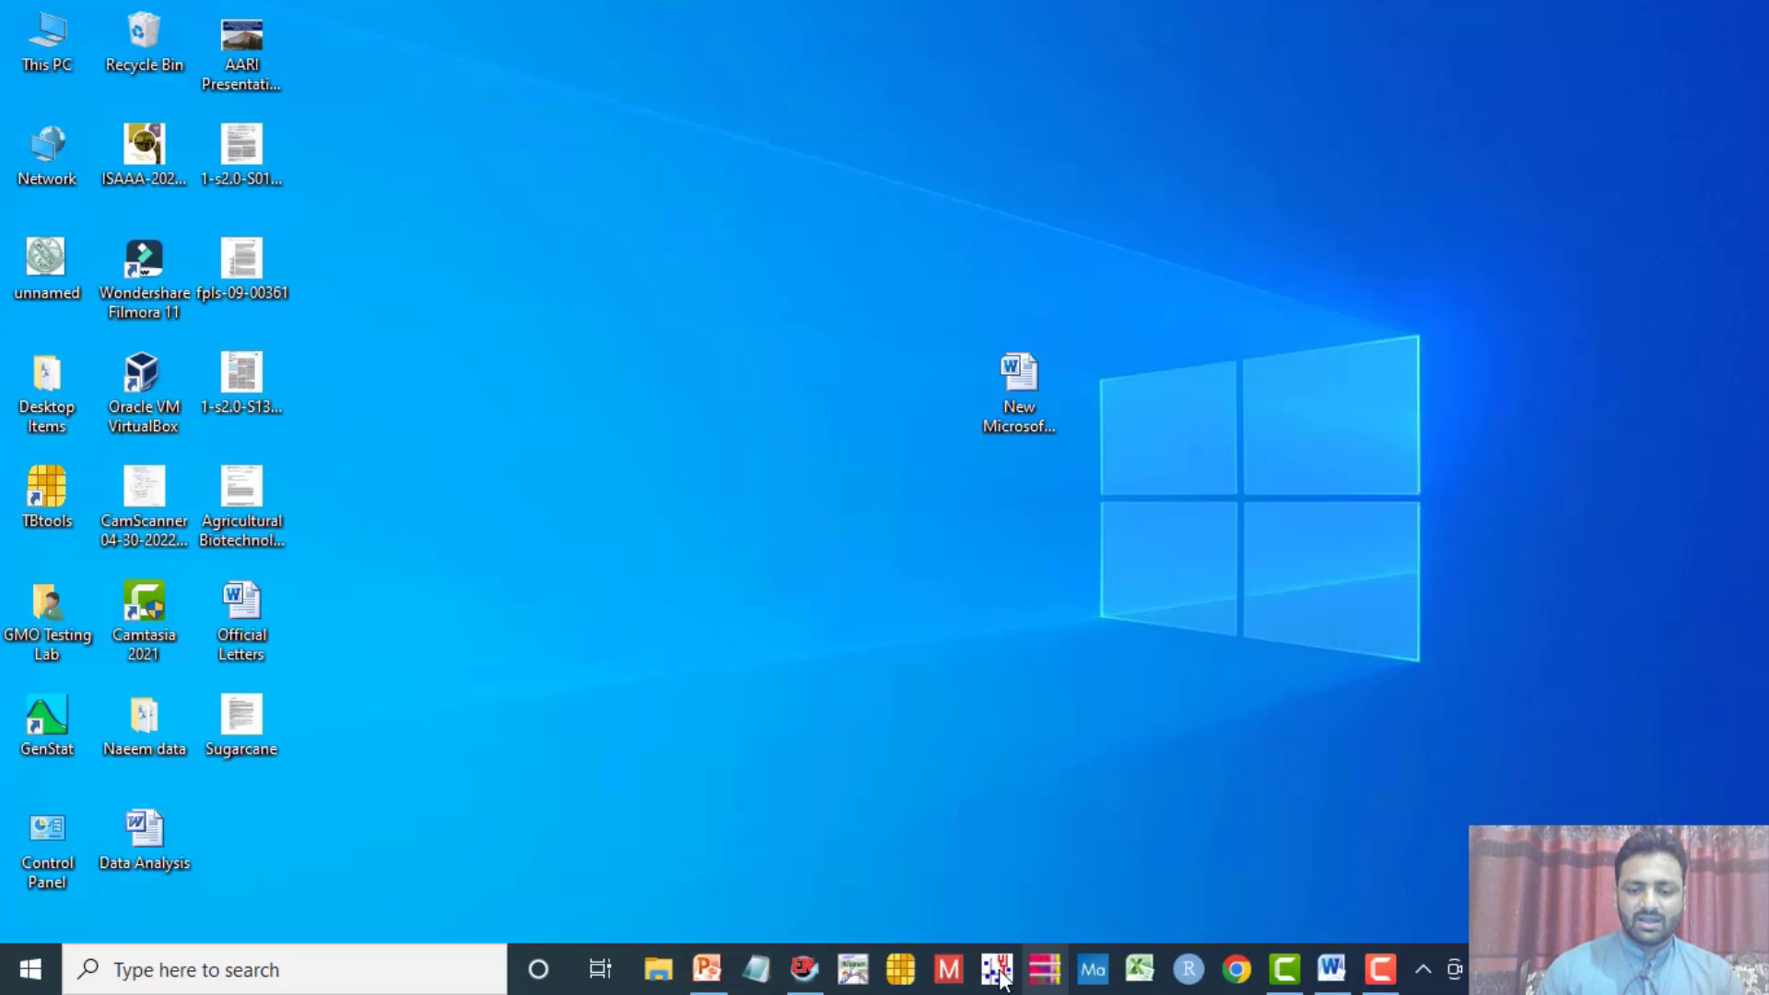
click(805, 968)
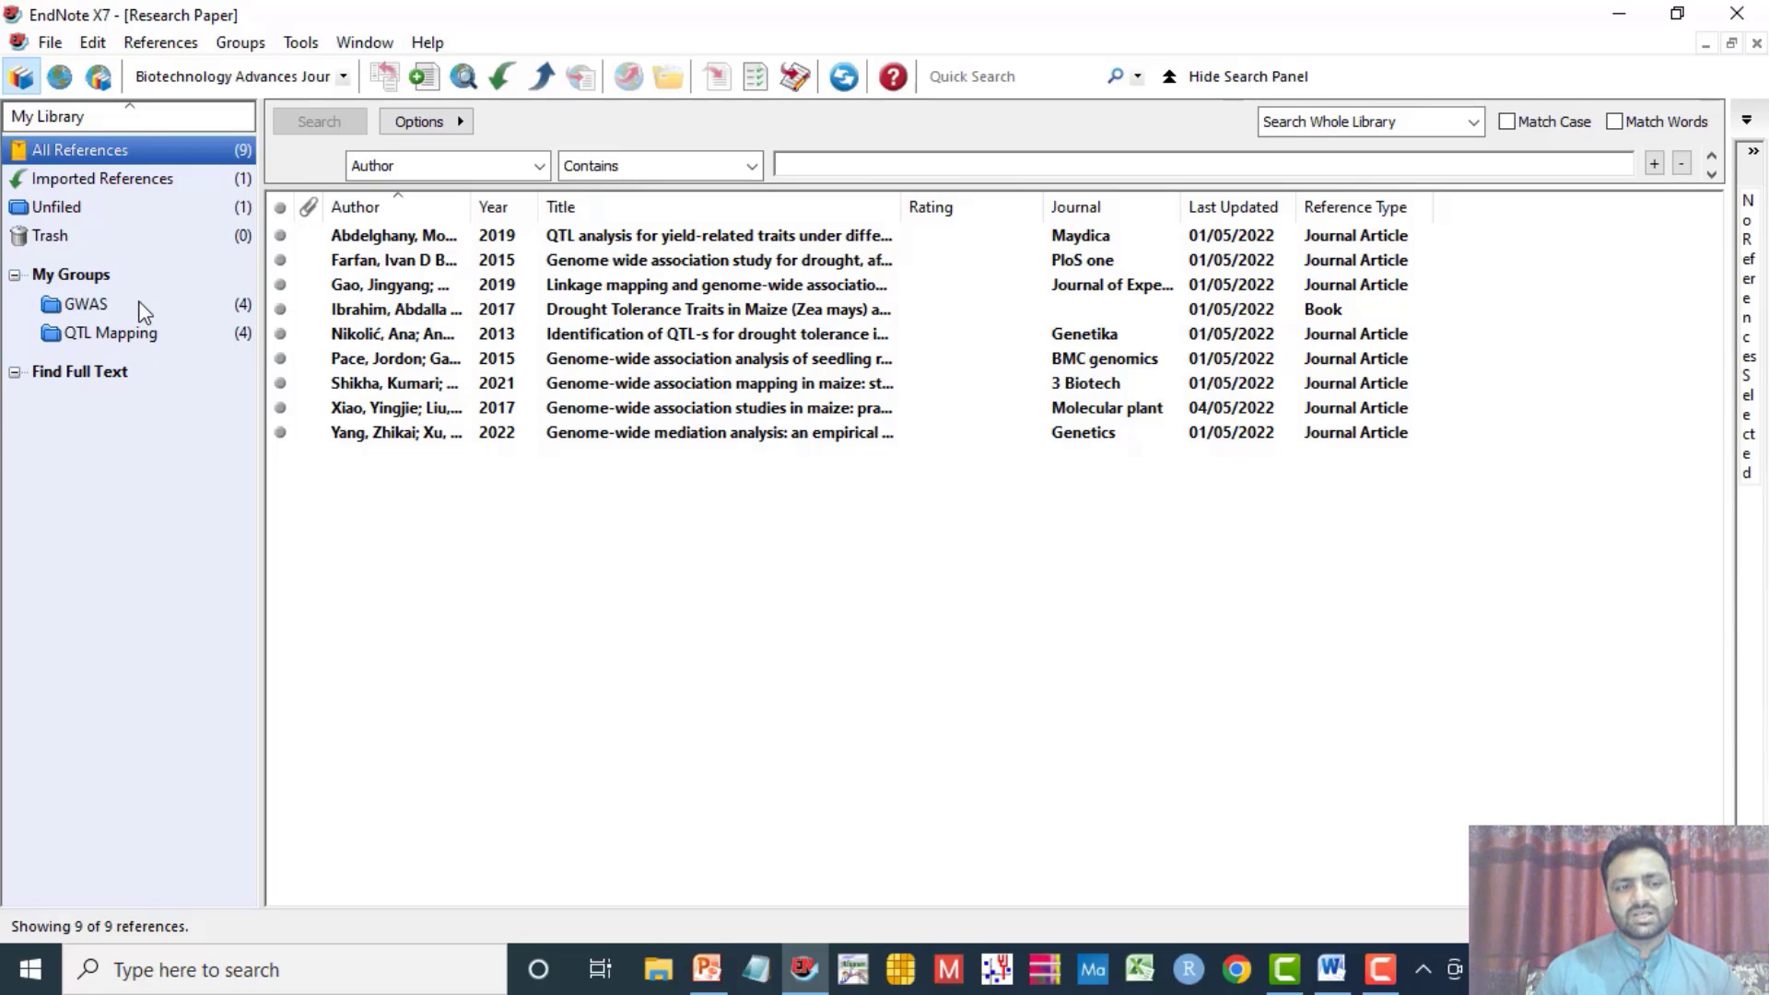
click(1620, 18)
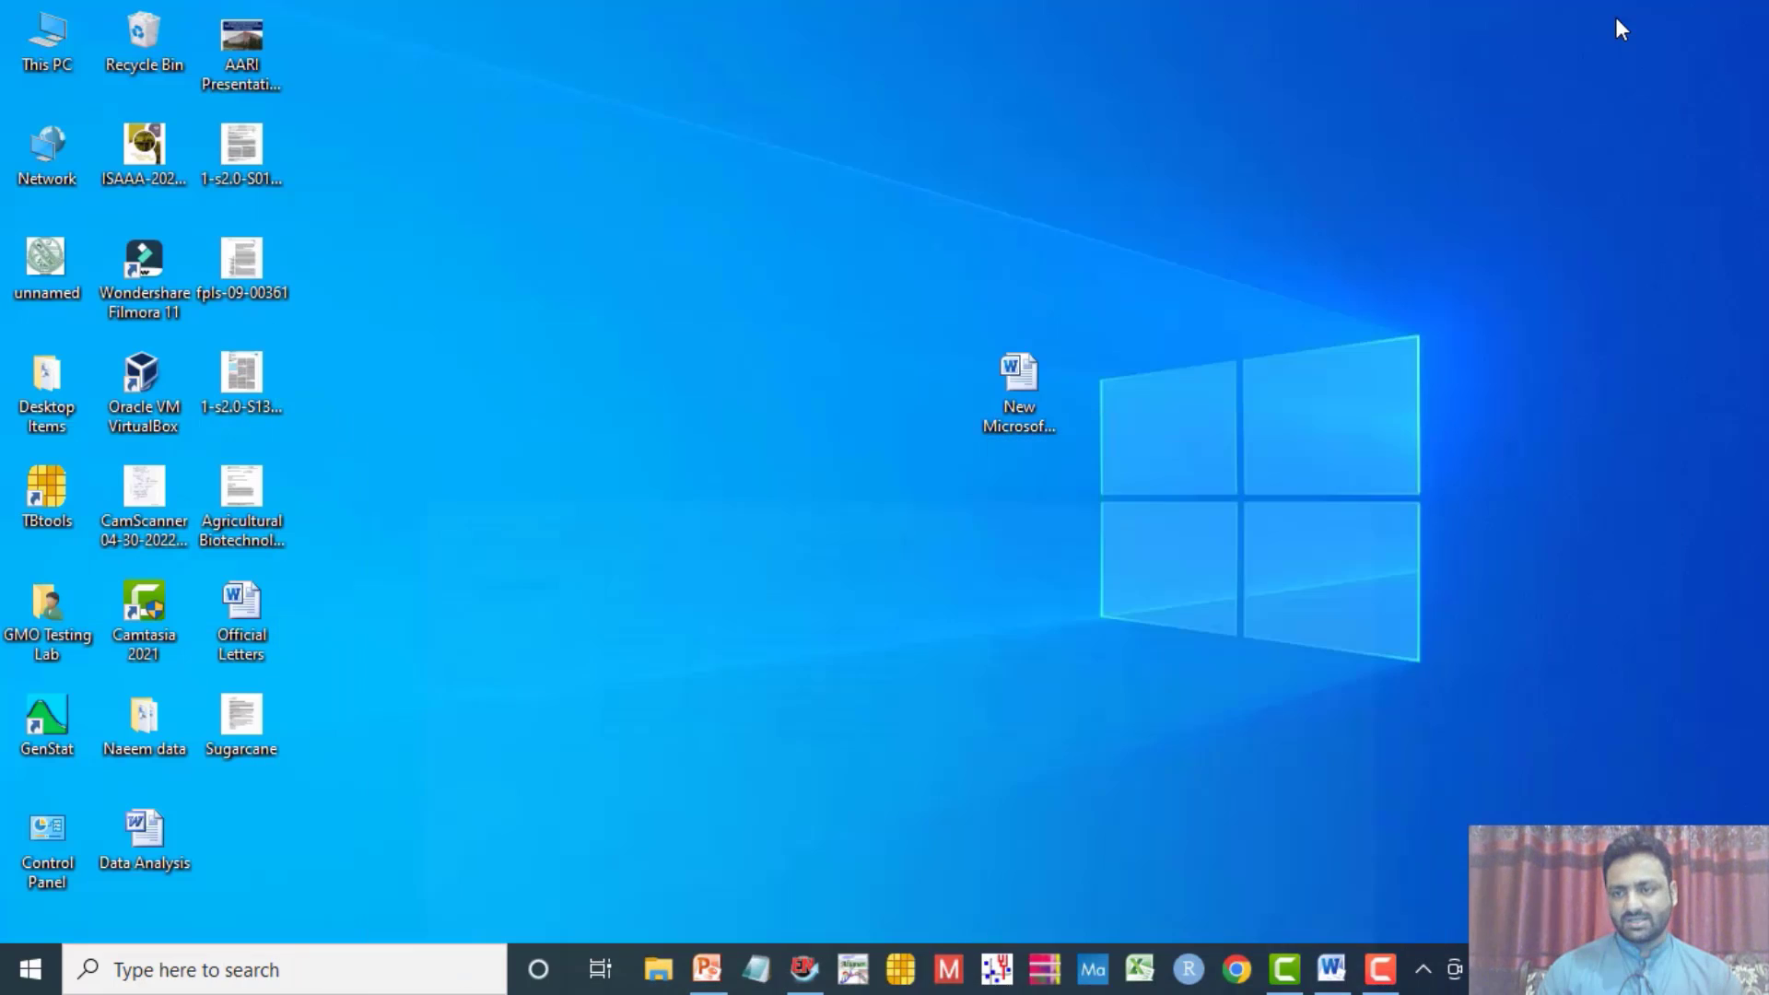
mouse_move(1329, 977)
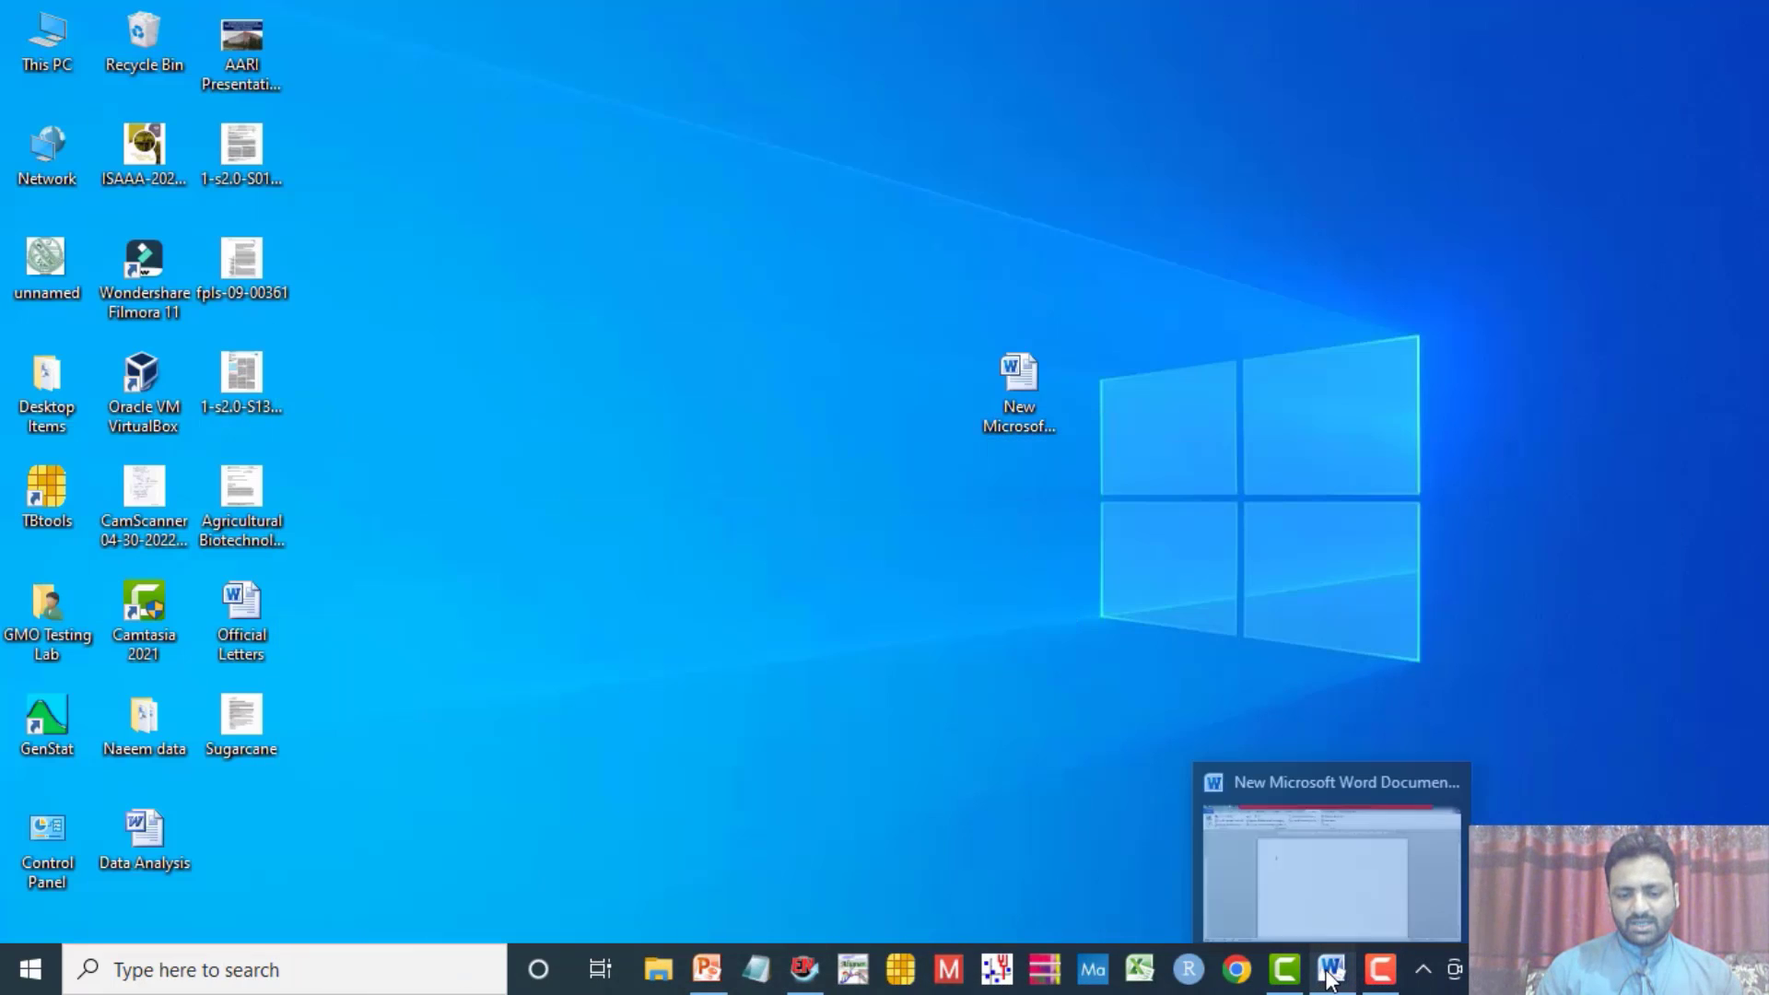
click(1332, 829)
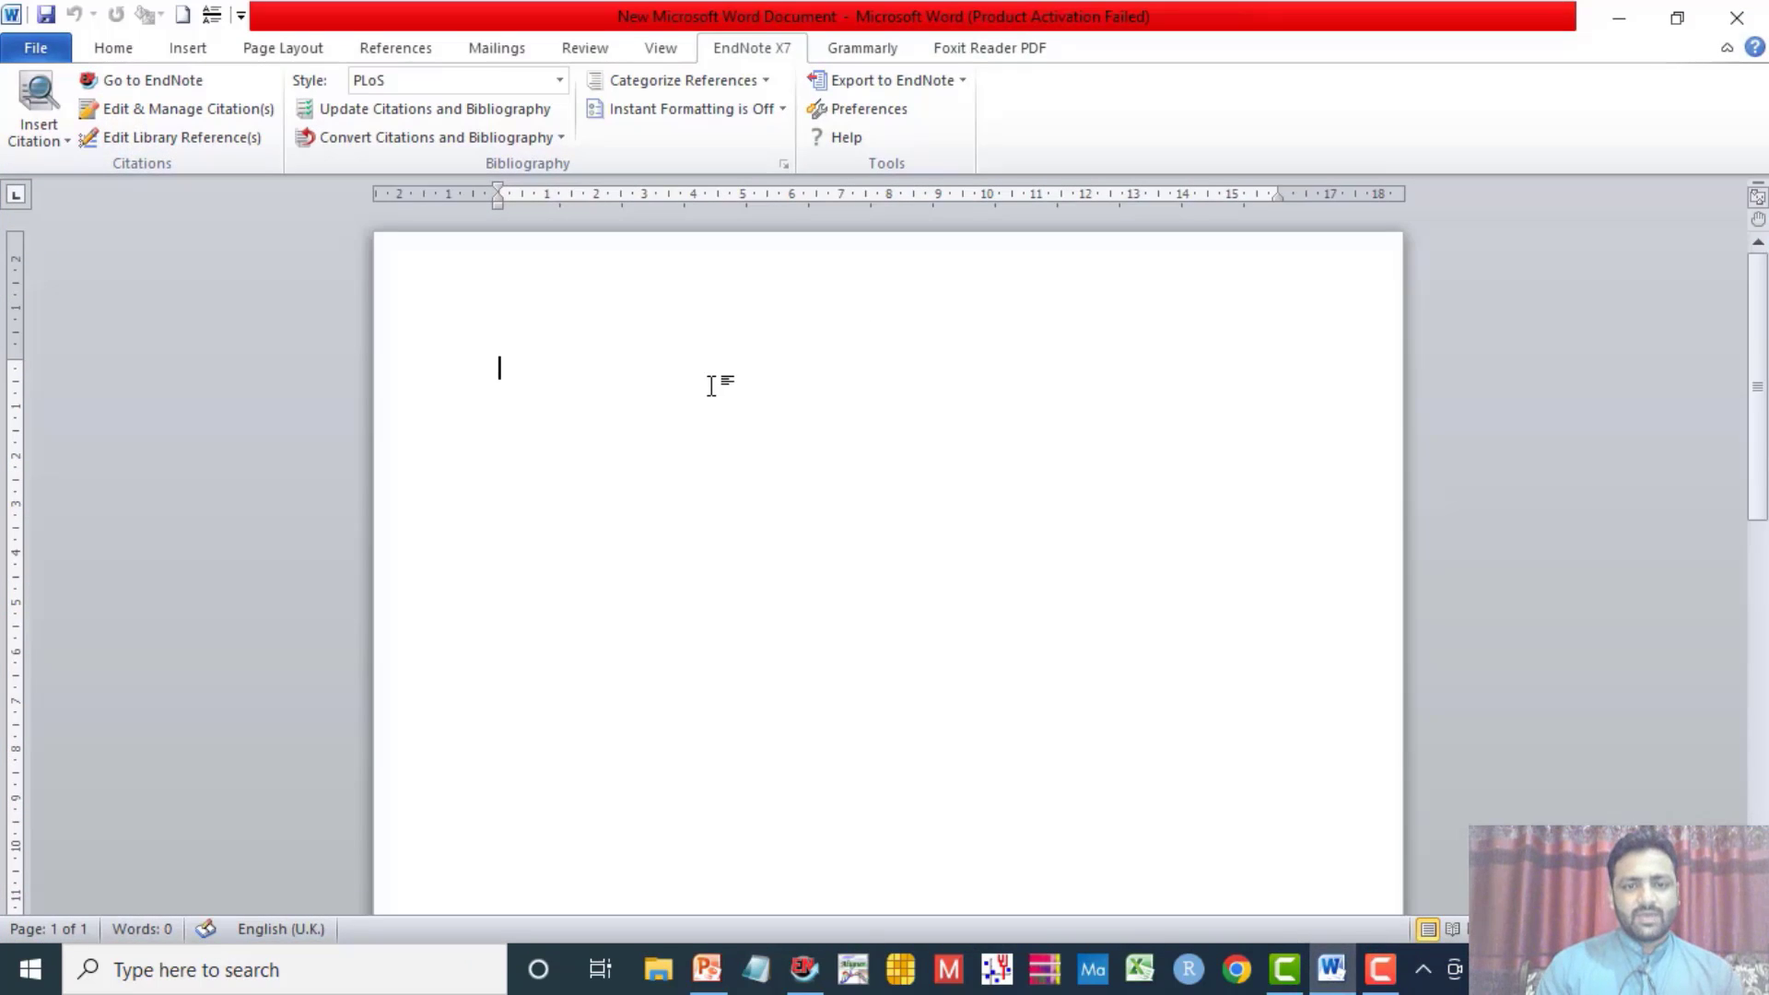
click(115, 47)
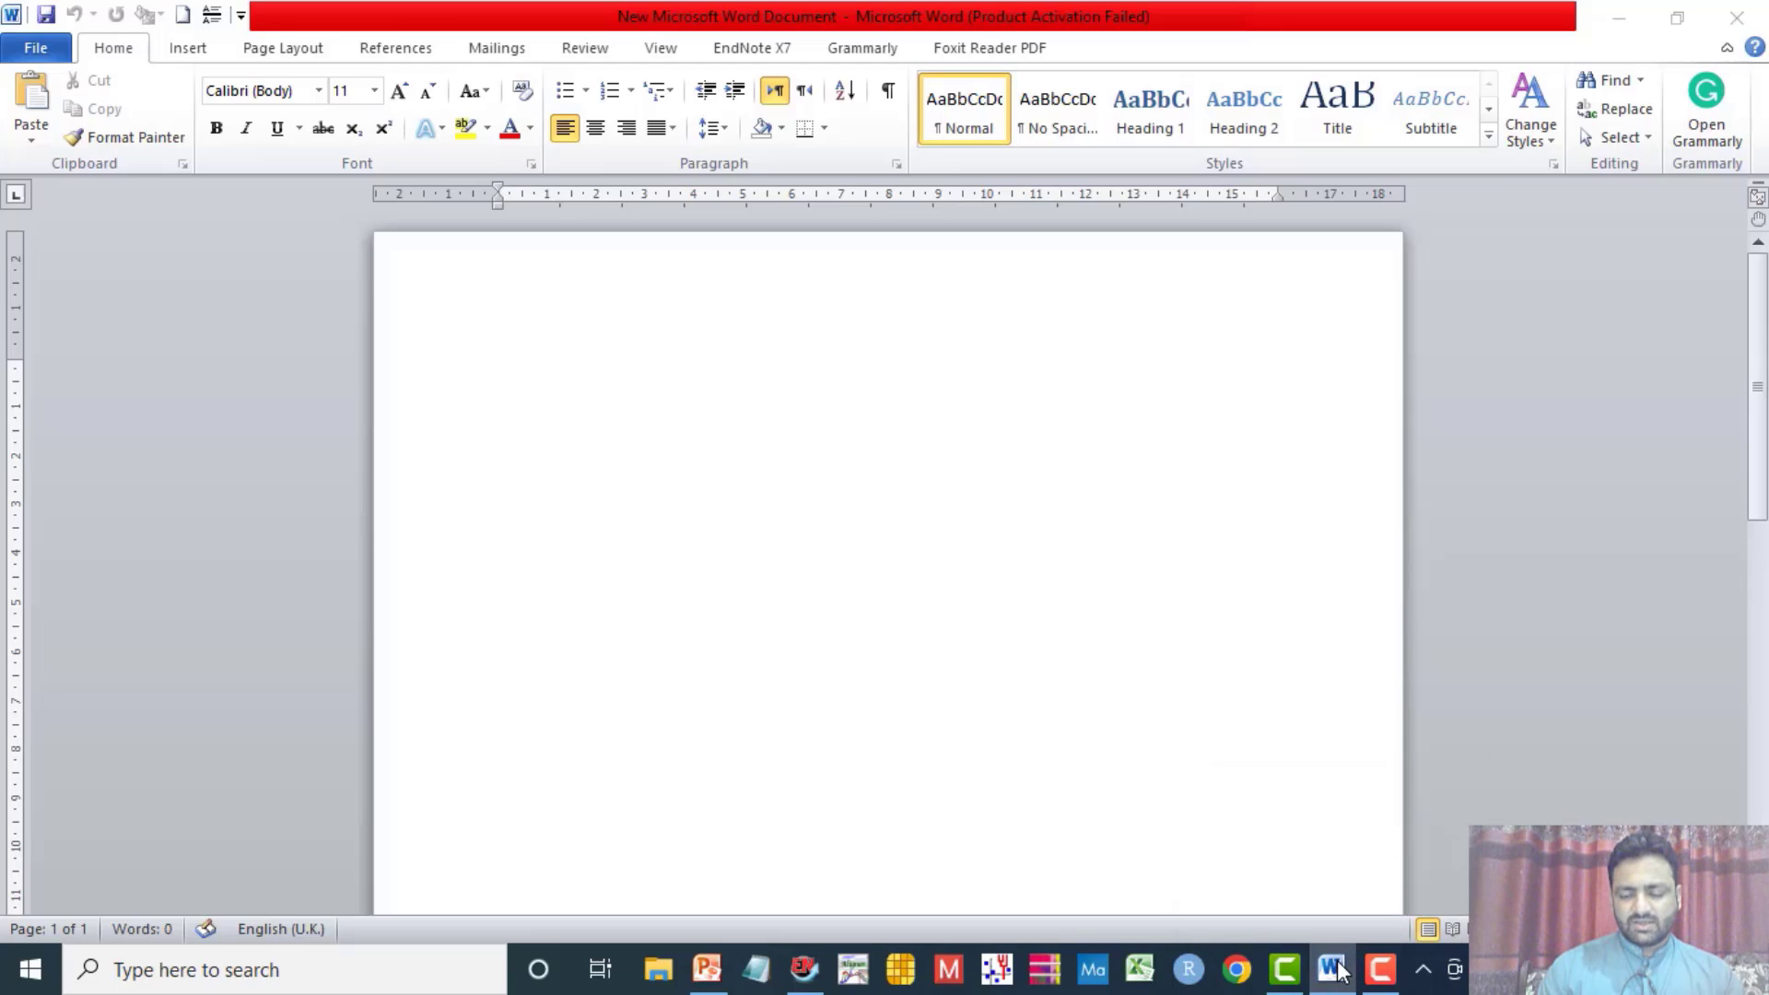
Step: Copy the two Introduction paragraphs from the recent document Main Text into the blank New Microsoft Word Document
right_click(1338, 969)
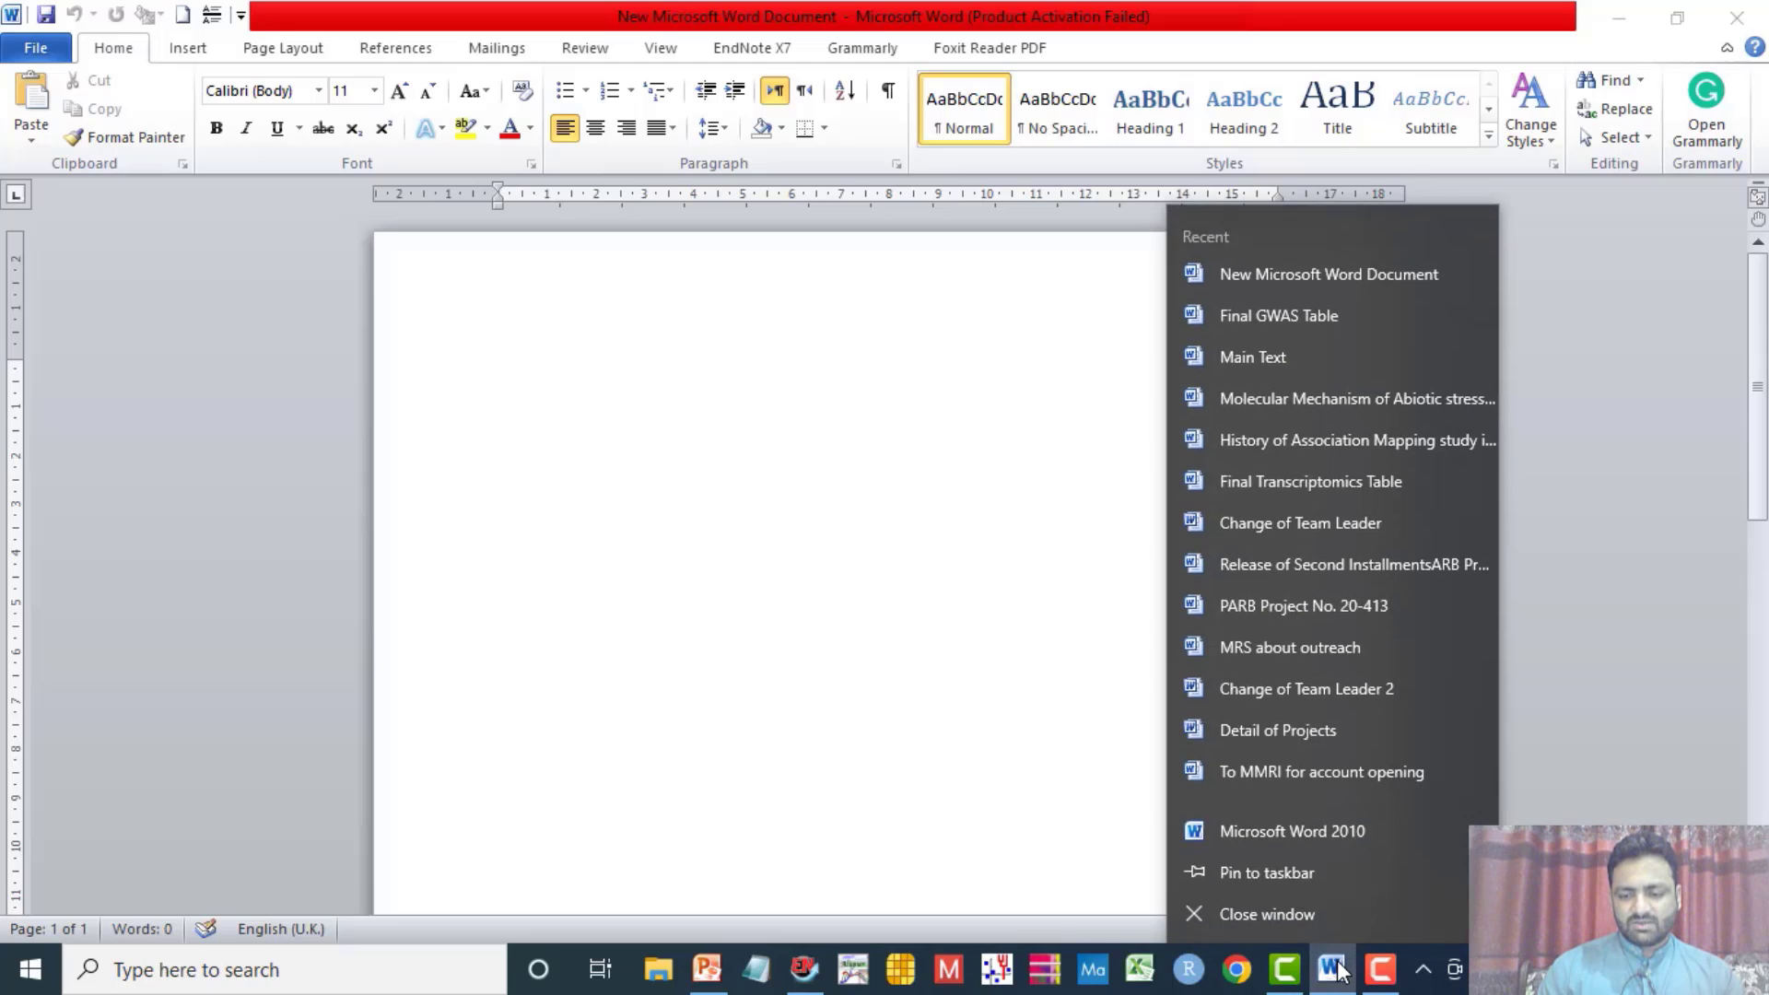
click(1267, 359)
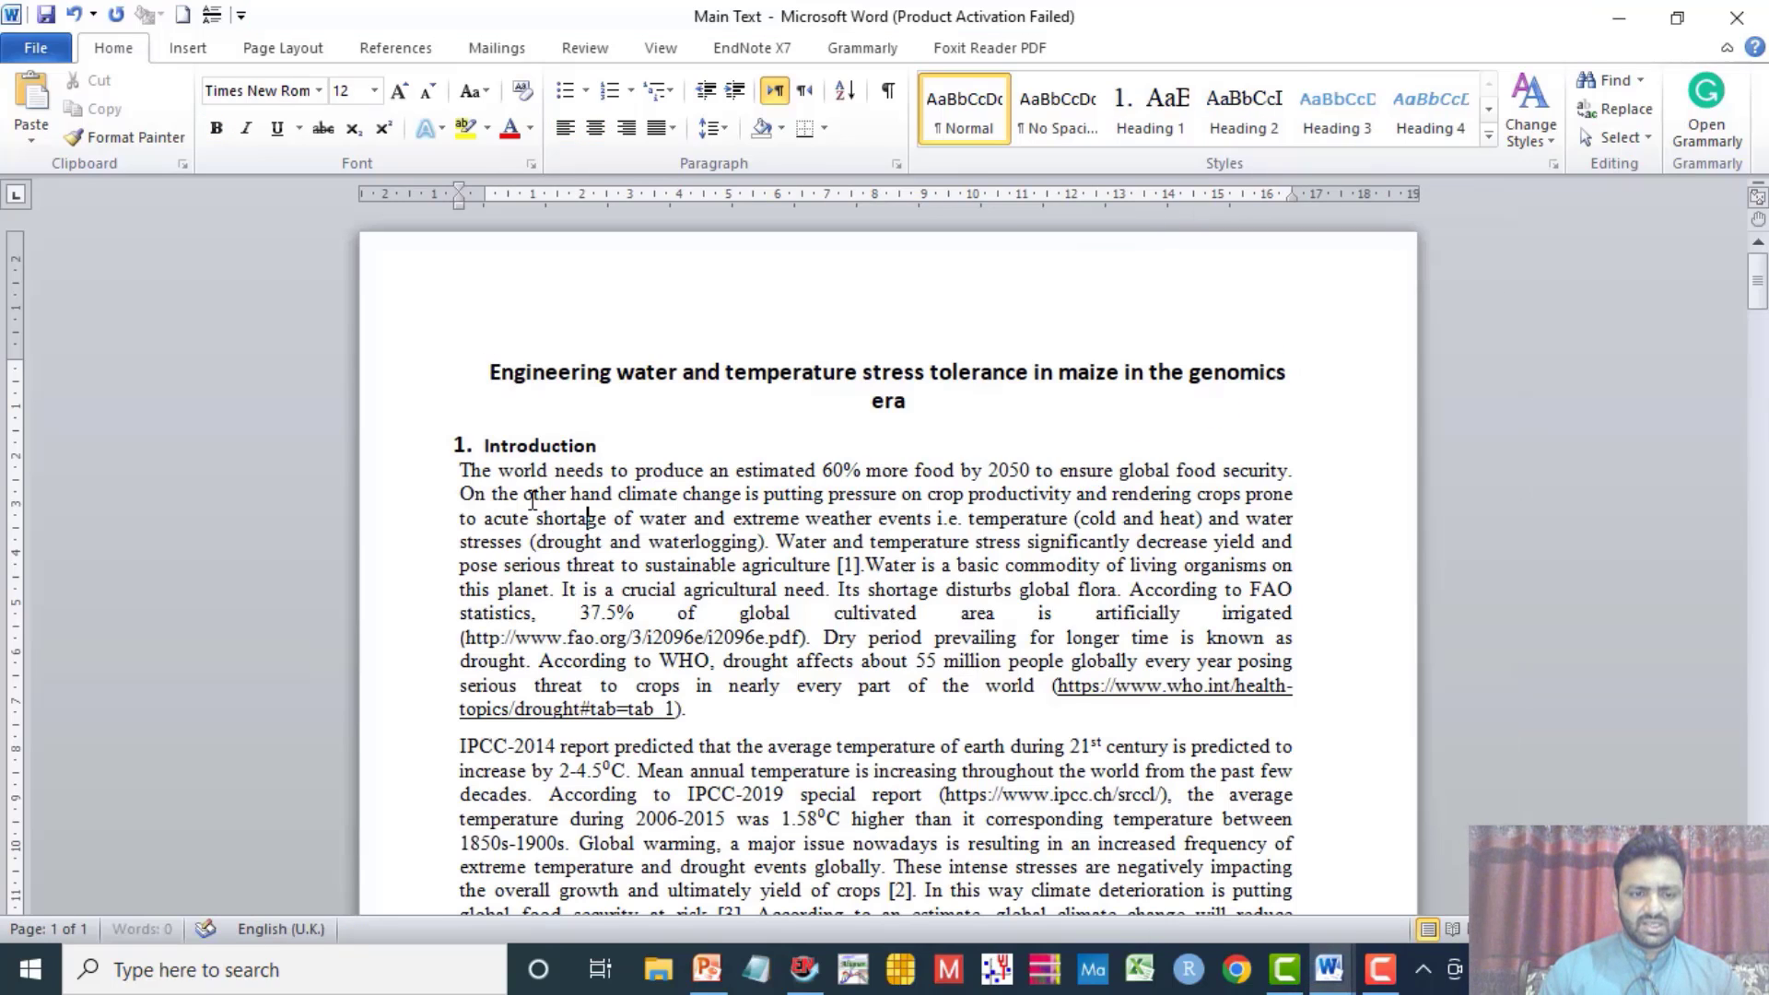
drag(461, 470, 737, 717)
key(ctrl+c)
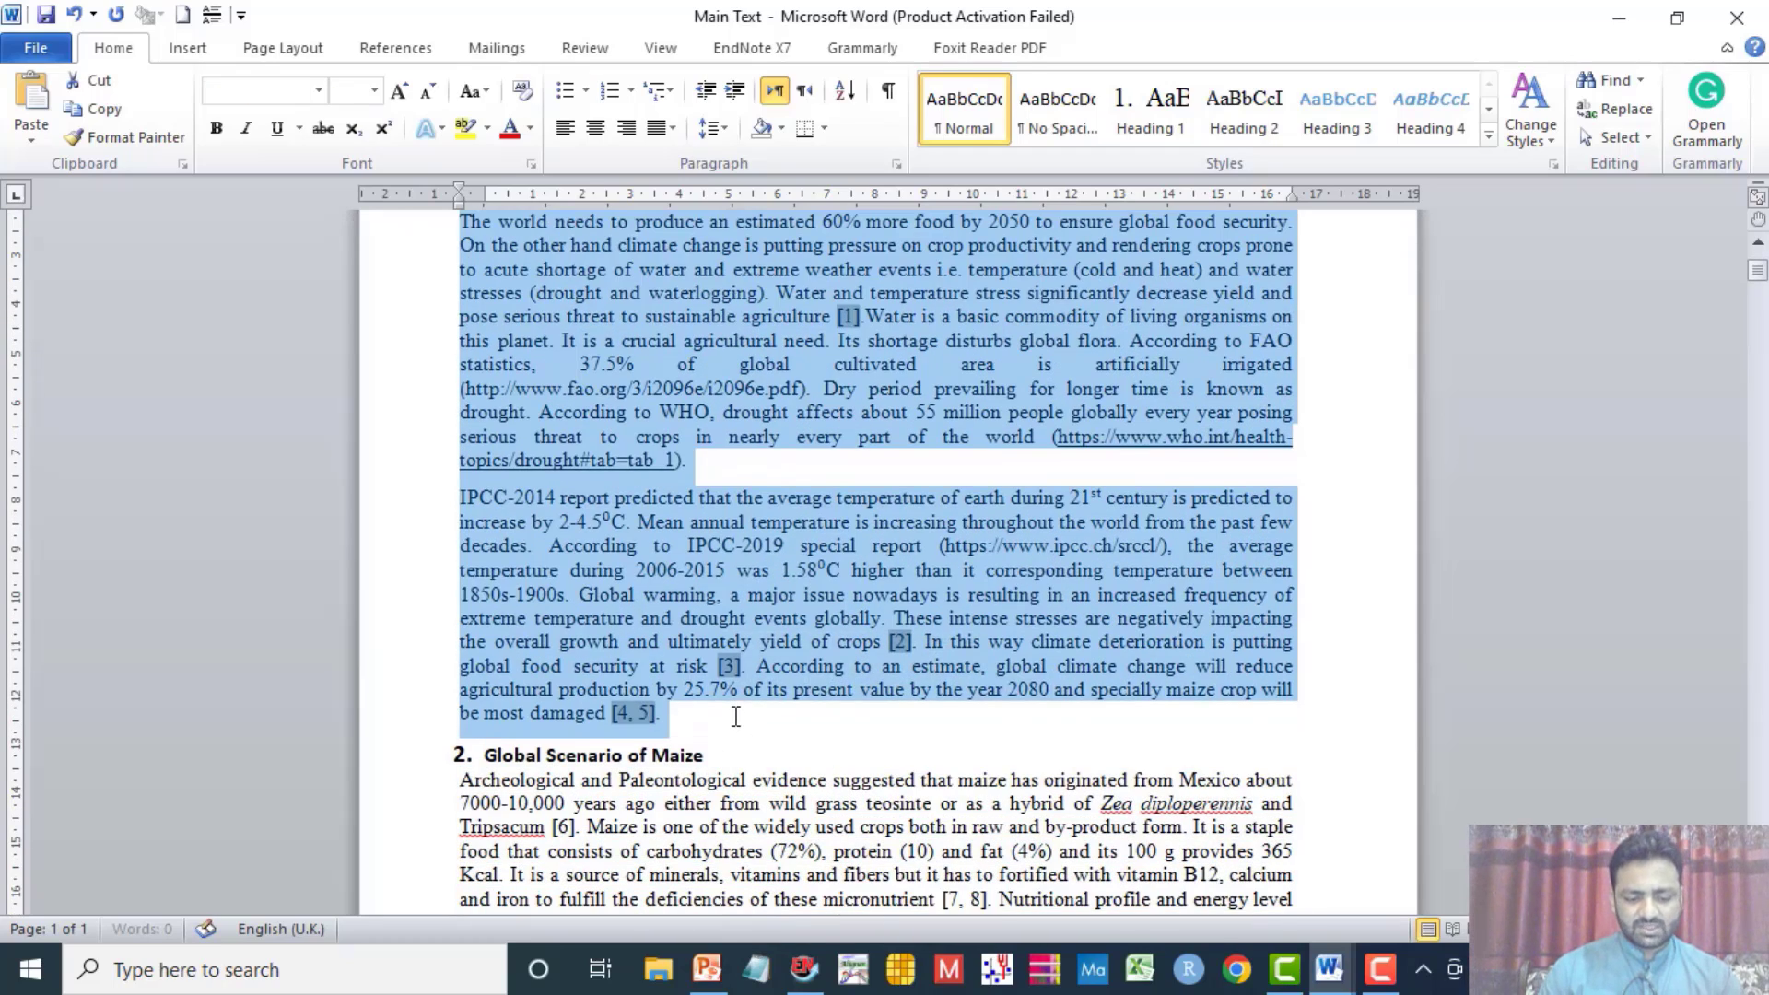
click(1619, 18)
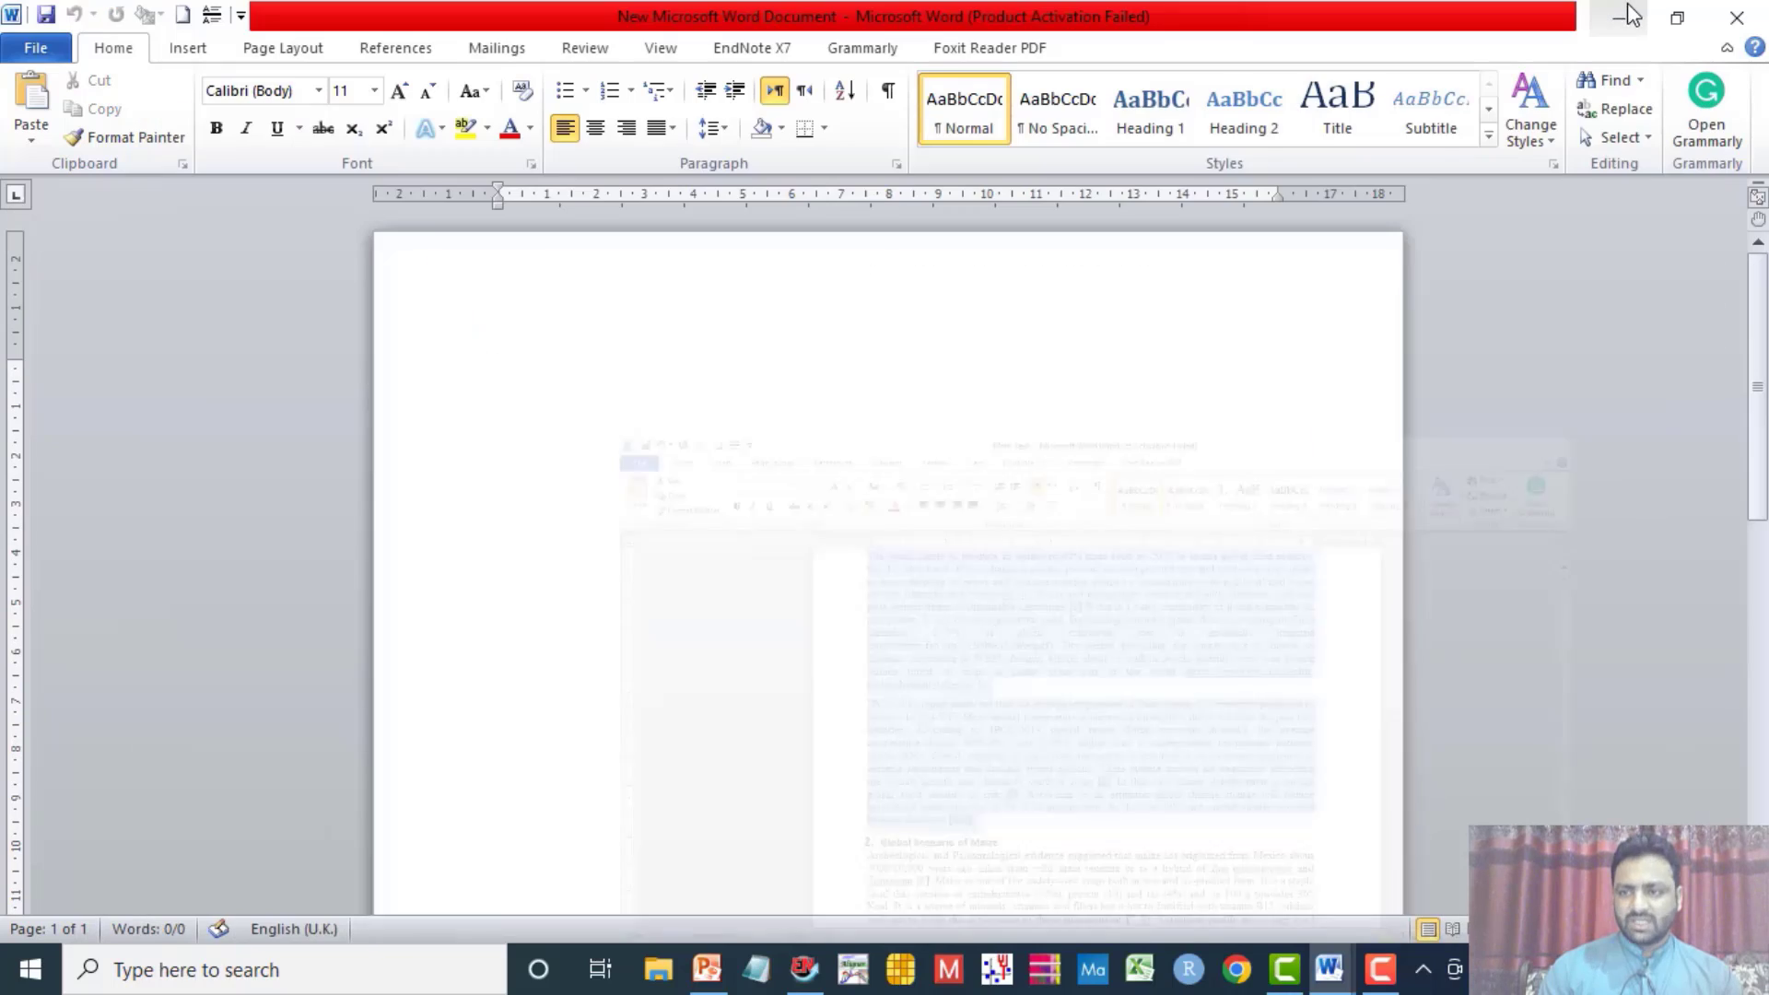
key(ctrl+v)
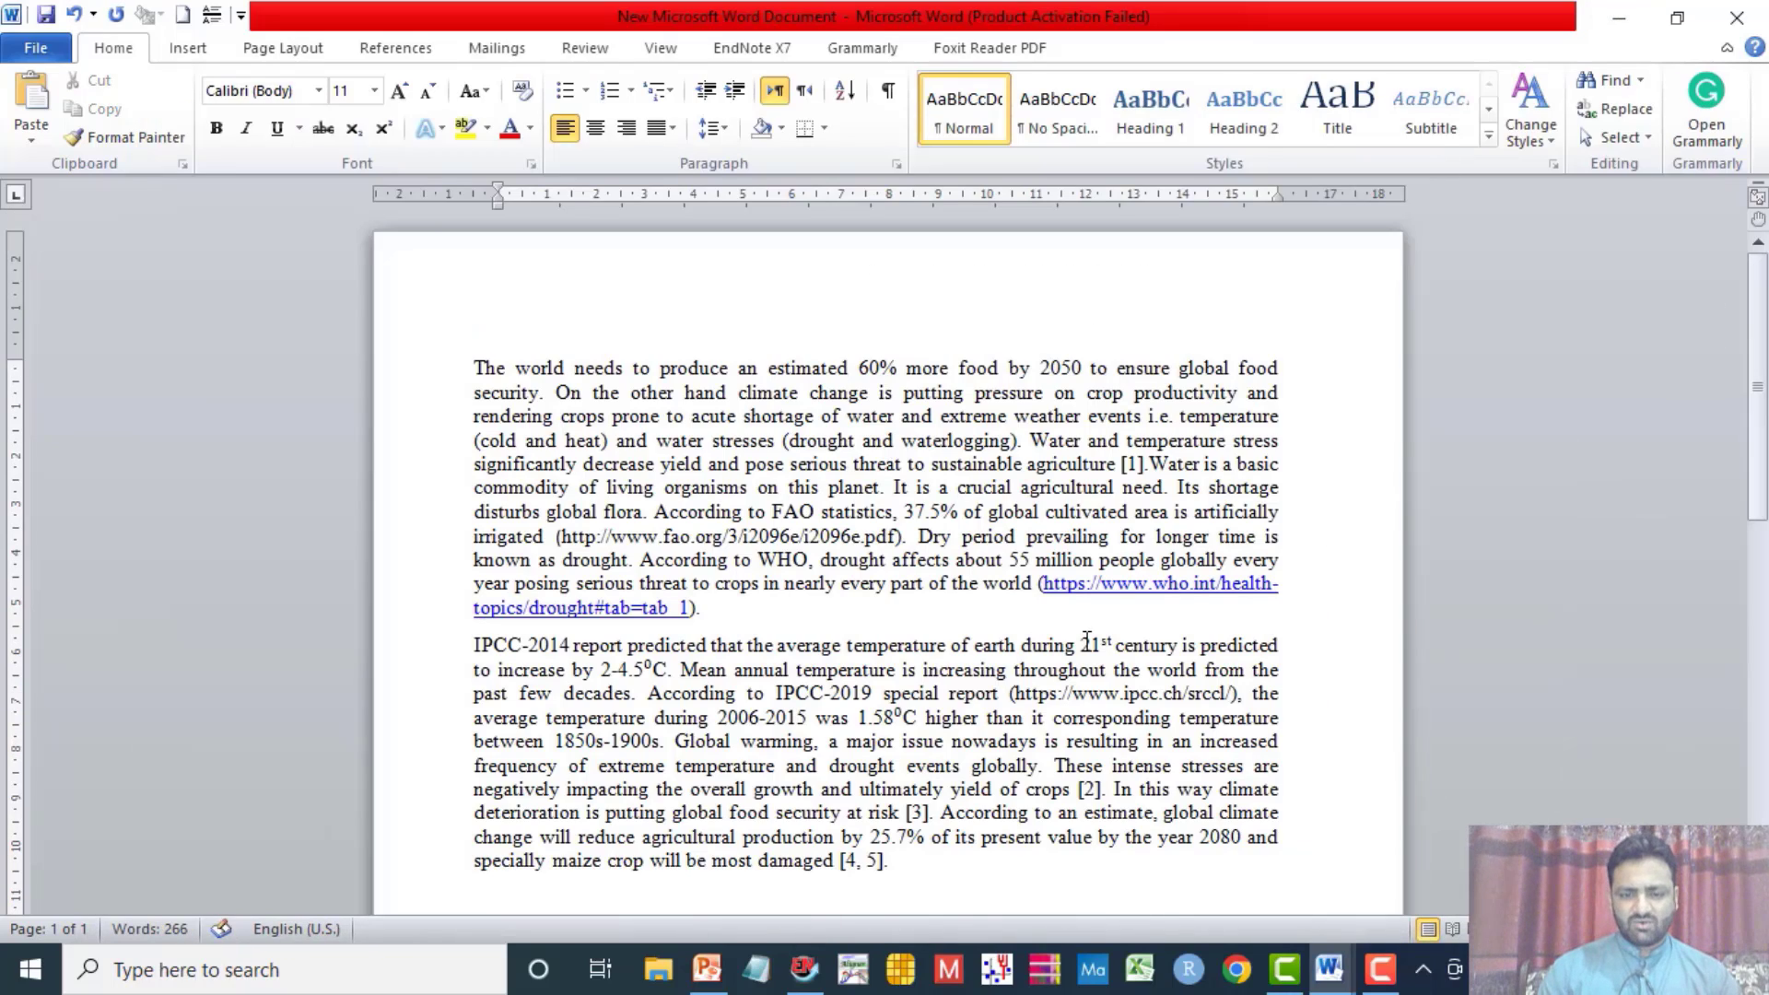
Step: Delete the old bracketed citation numbers [4, 5], [2], [3] and [1] from the pasted paragraphs
click(915, 465)
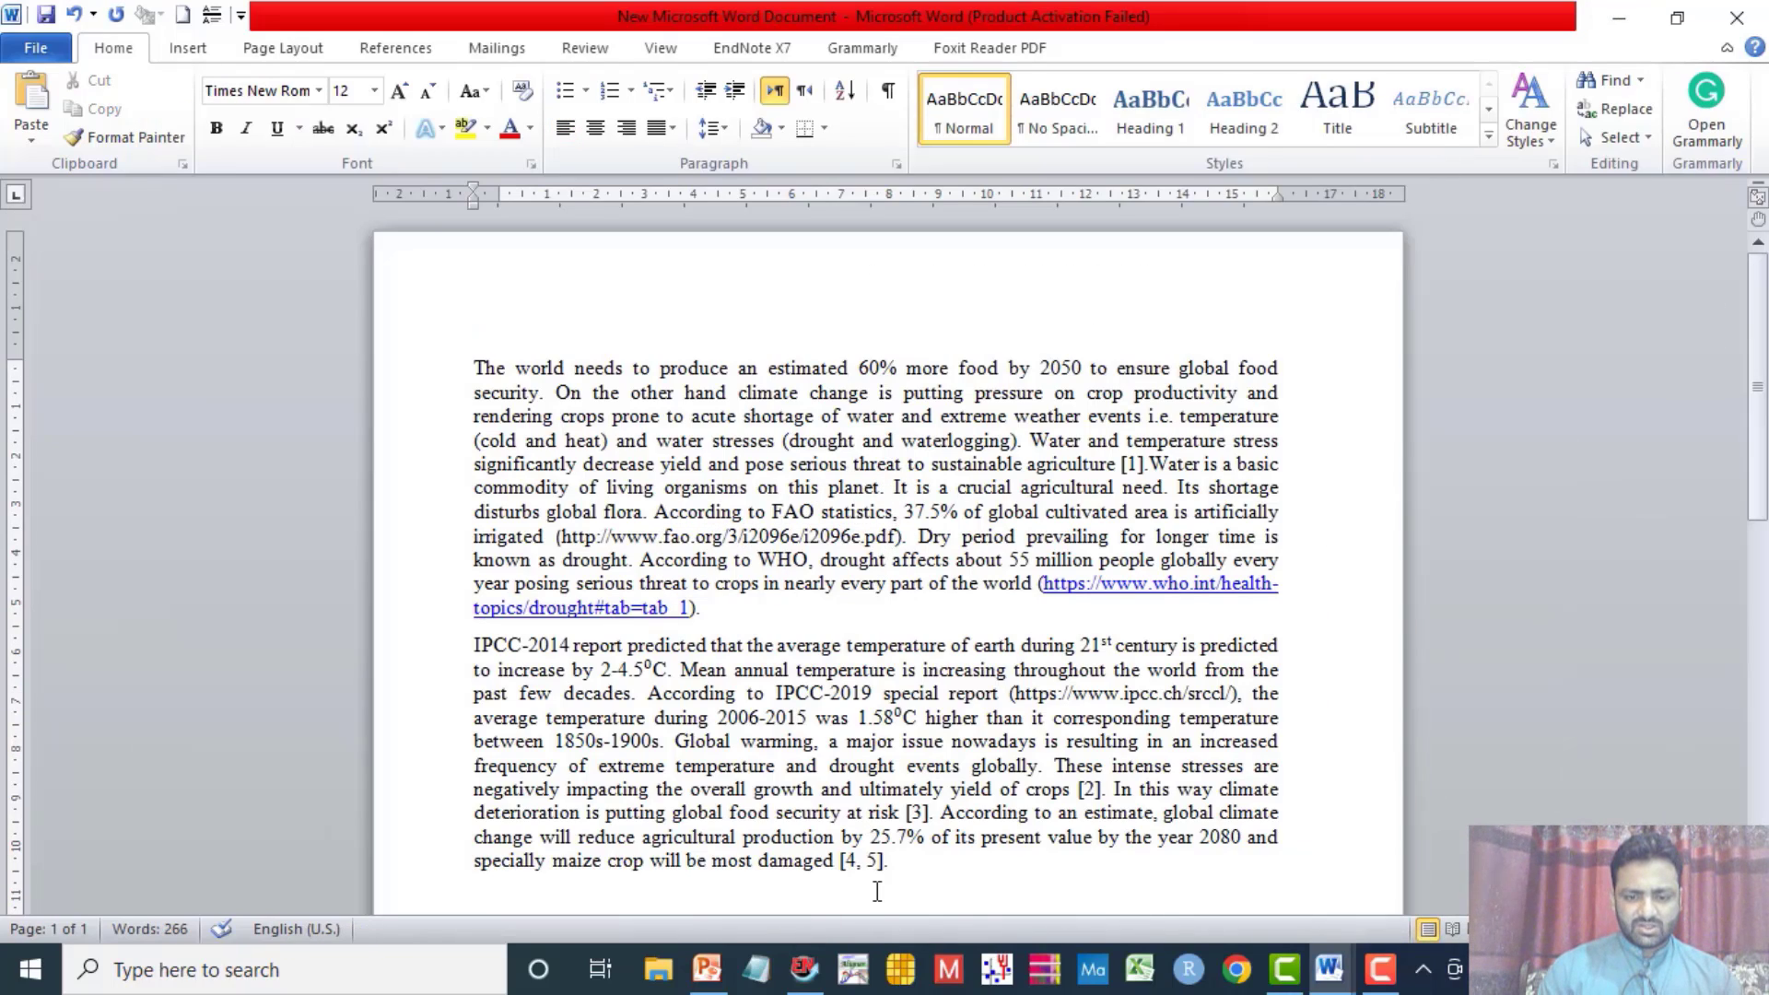
drag(835, 861, 885, 861)
key(Delete)
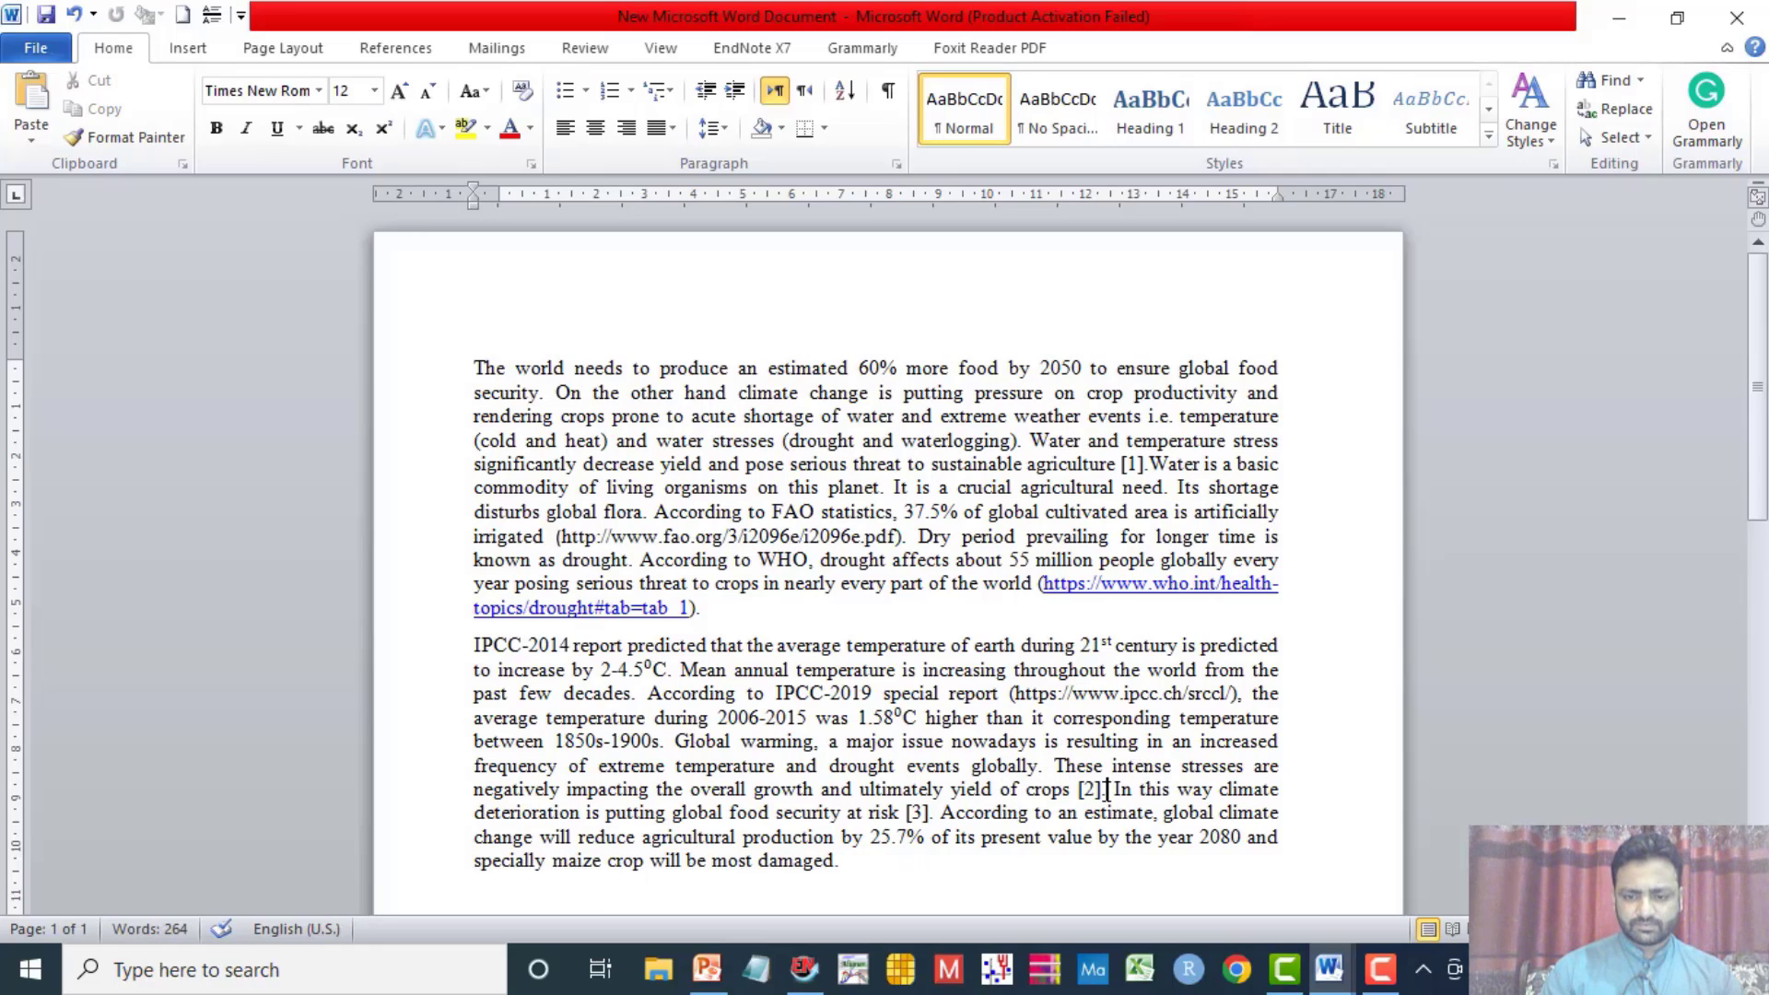
drag(1103, 790, 1076, 790)
key(Delete)
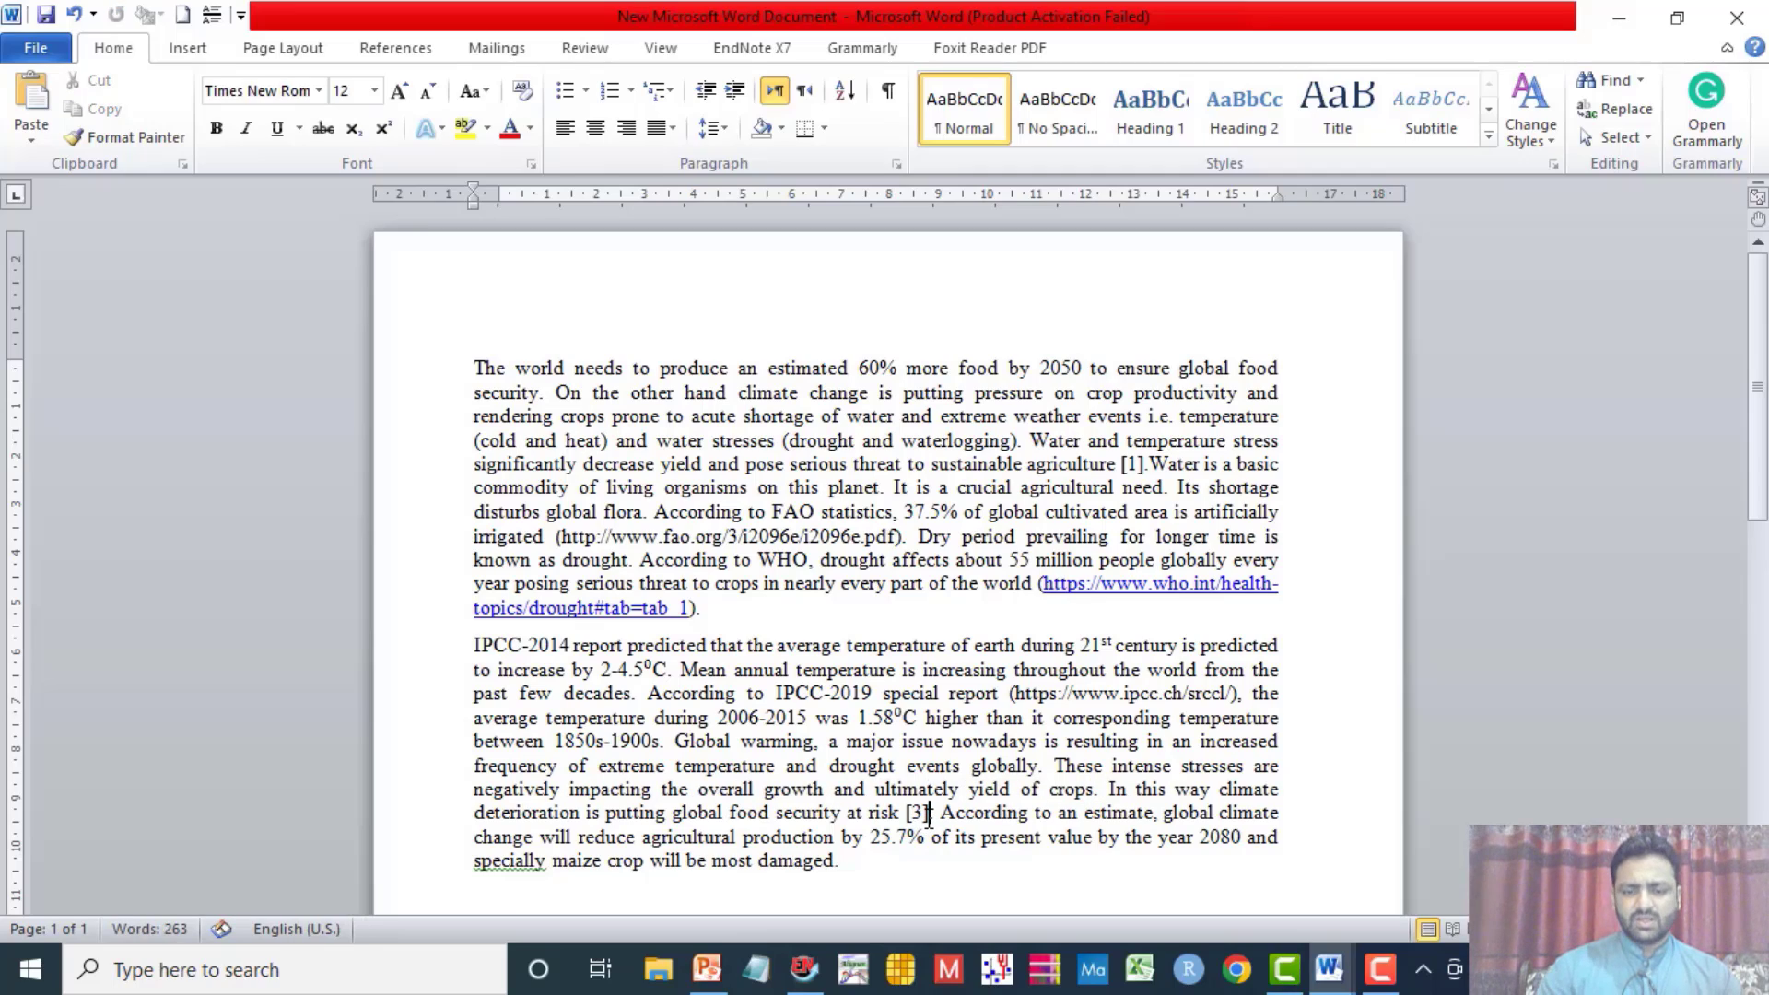
drag(929, 815, 904, 814)
key(Delete)
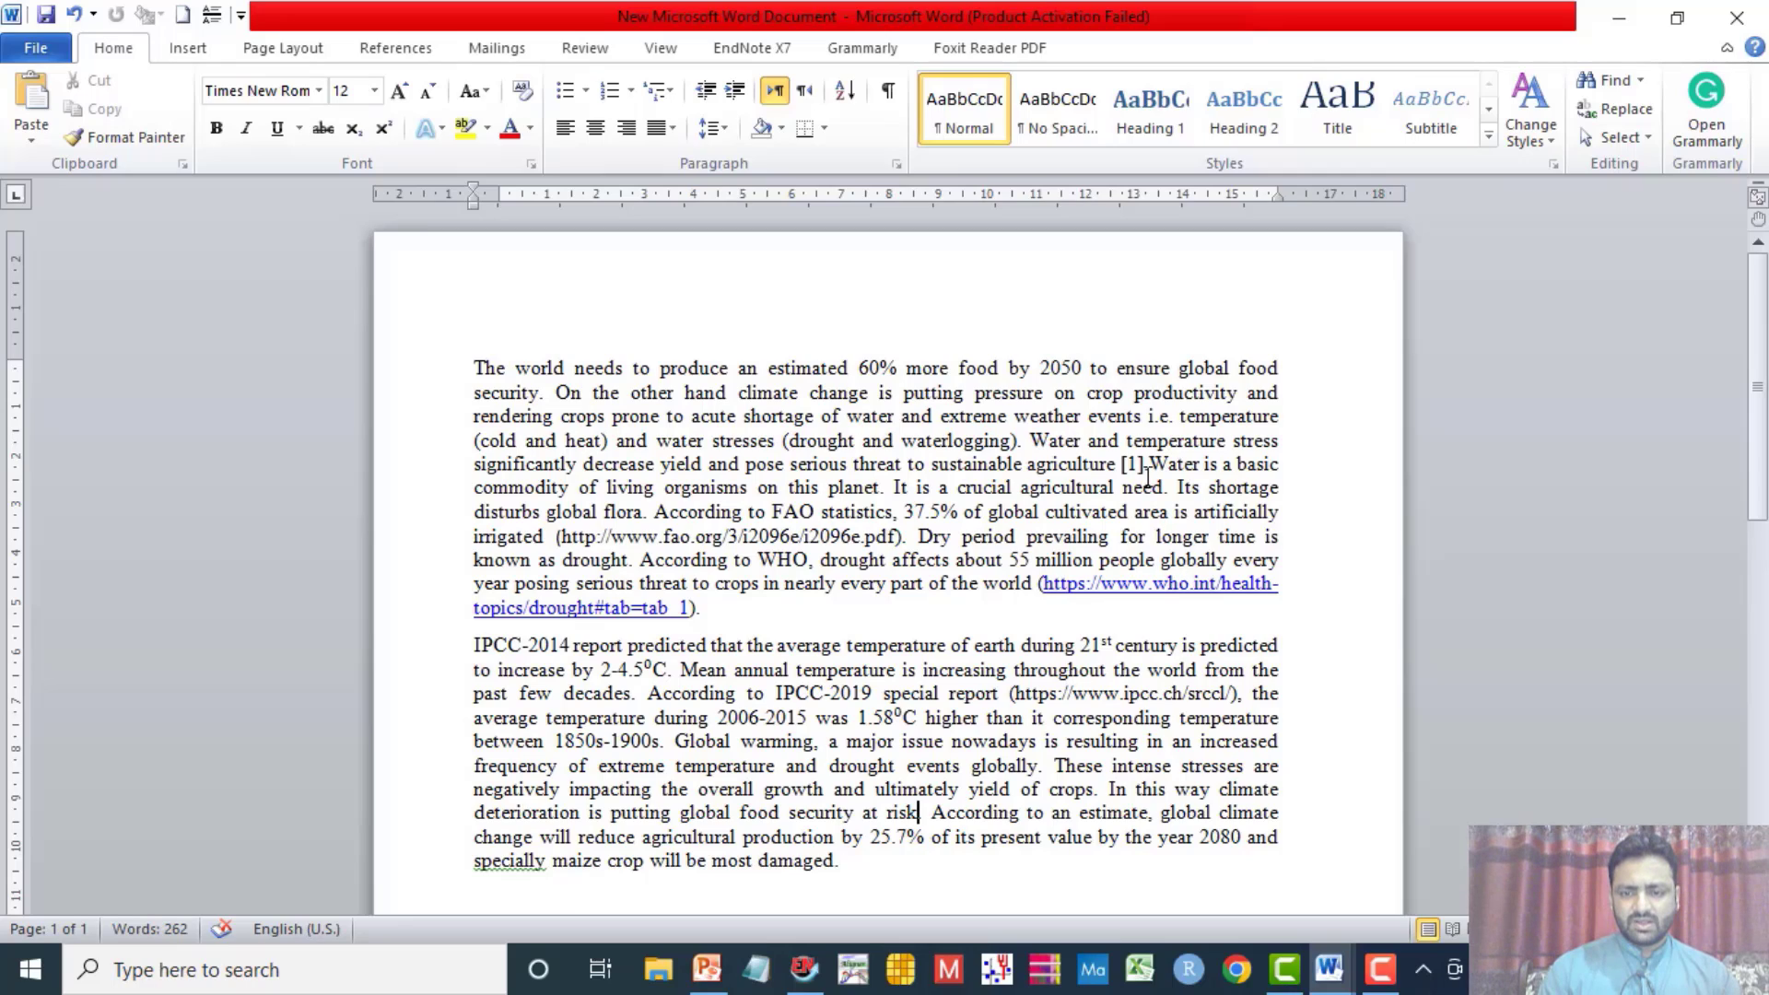
drag(1143, 466, 1119, 465)
key(Delete)
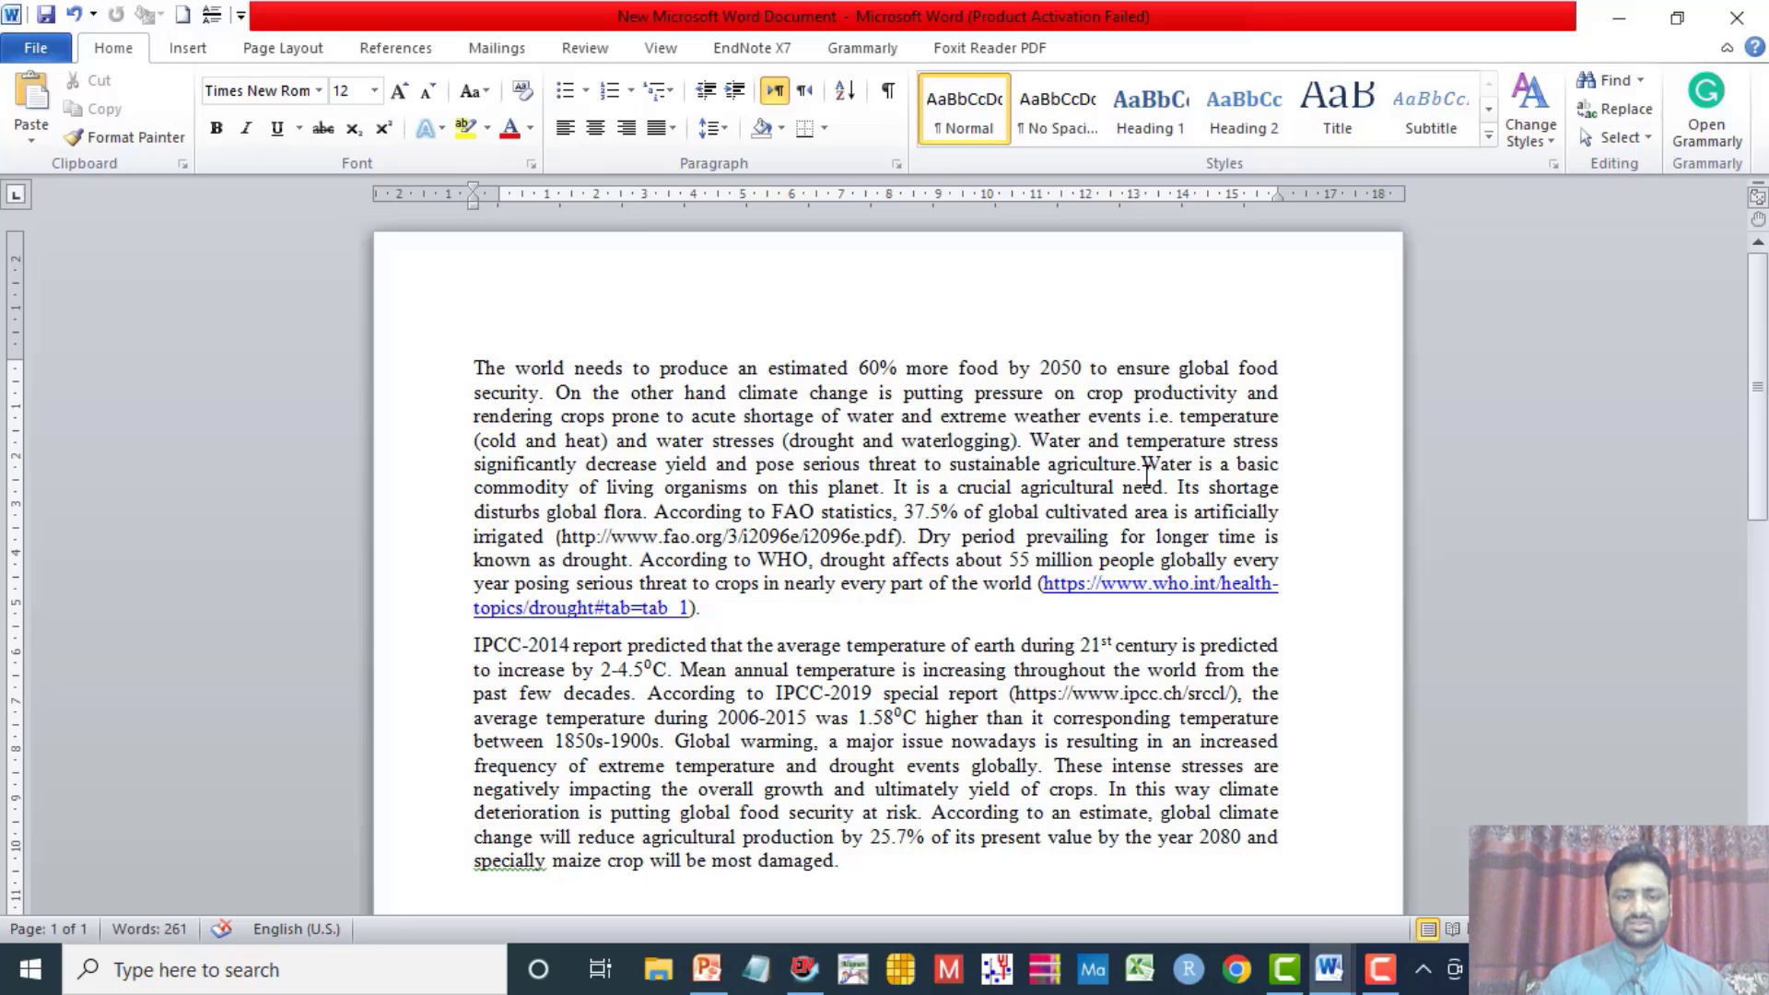
Step: Insert the 2019 Maydica reference on QTL analysis from the EndNote library as a citation before the first sentence's full stop, preceded by a space
drag(473, 369, 538, 392)
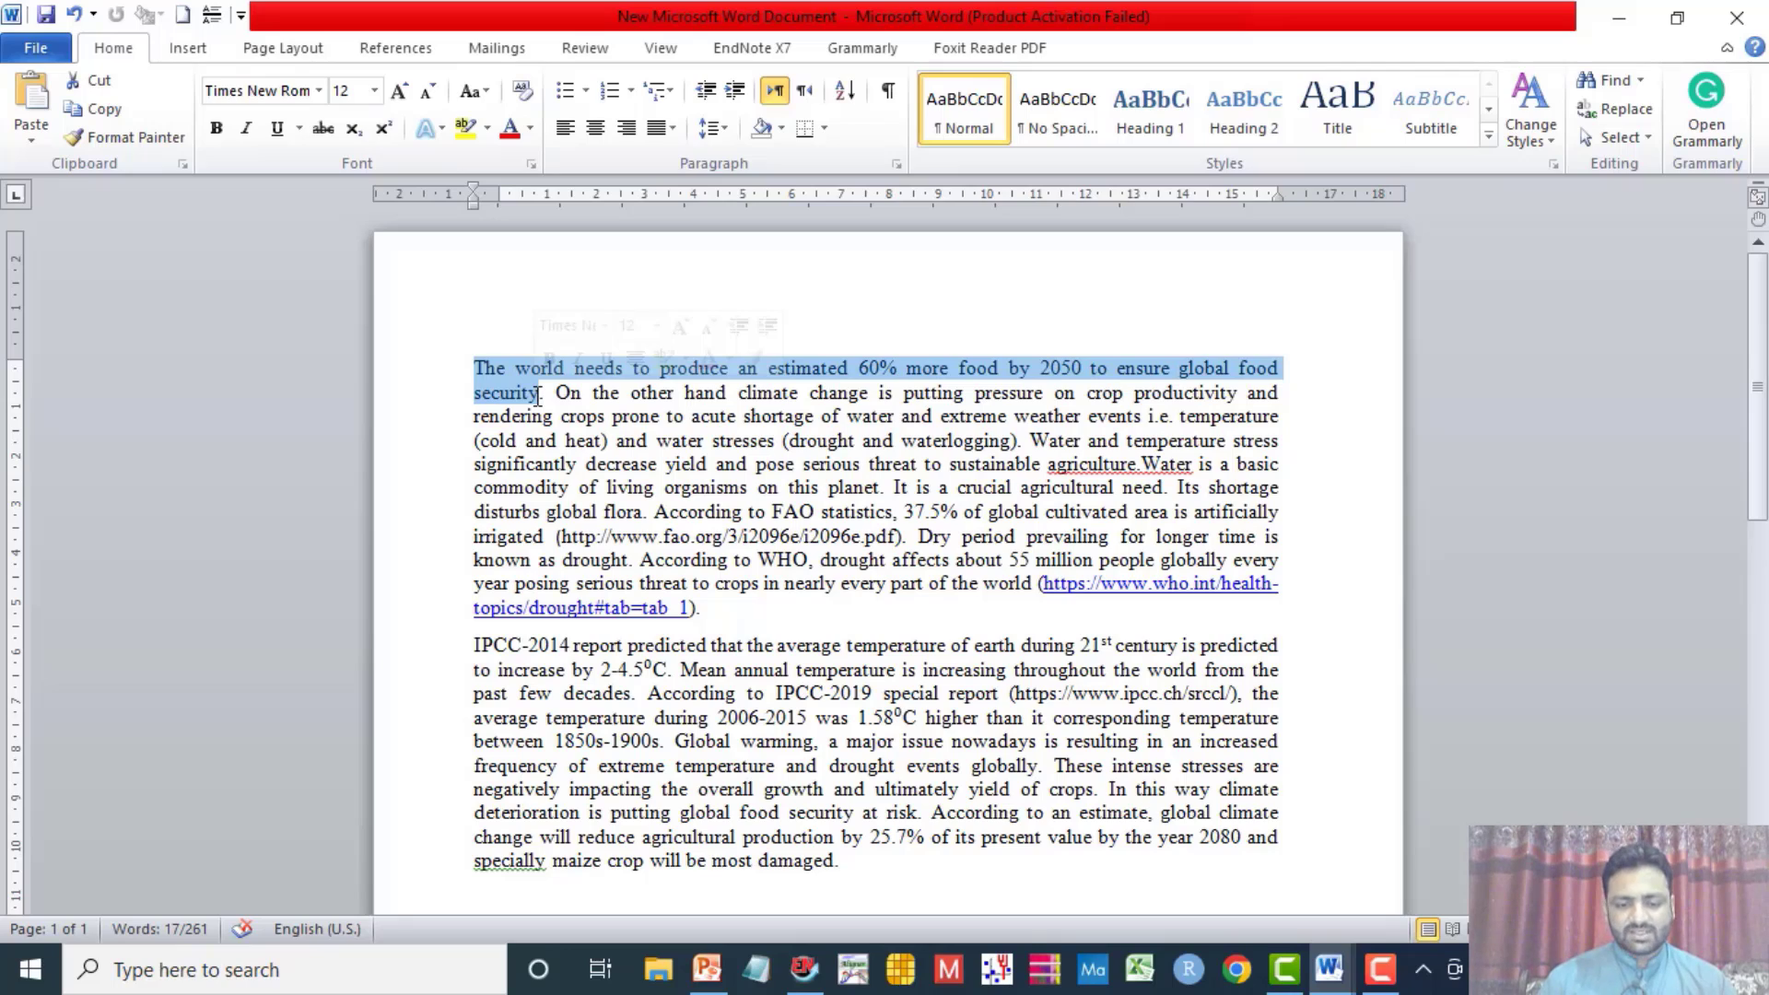
click(804, 969)
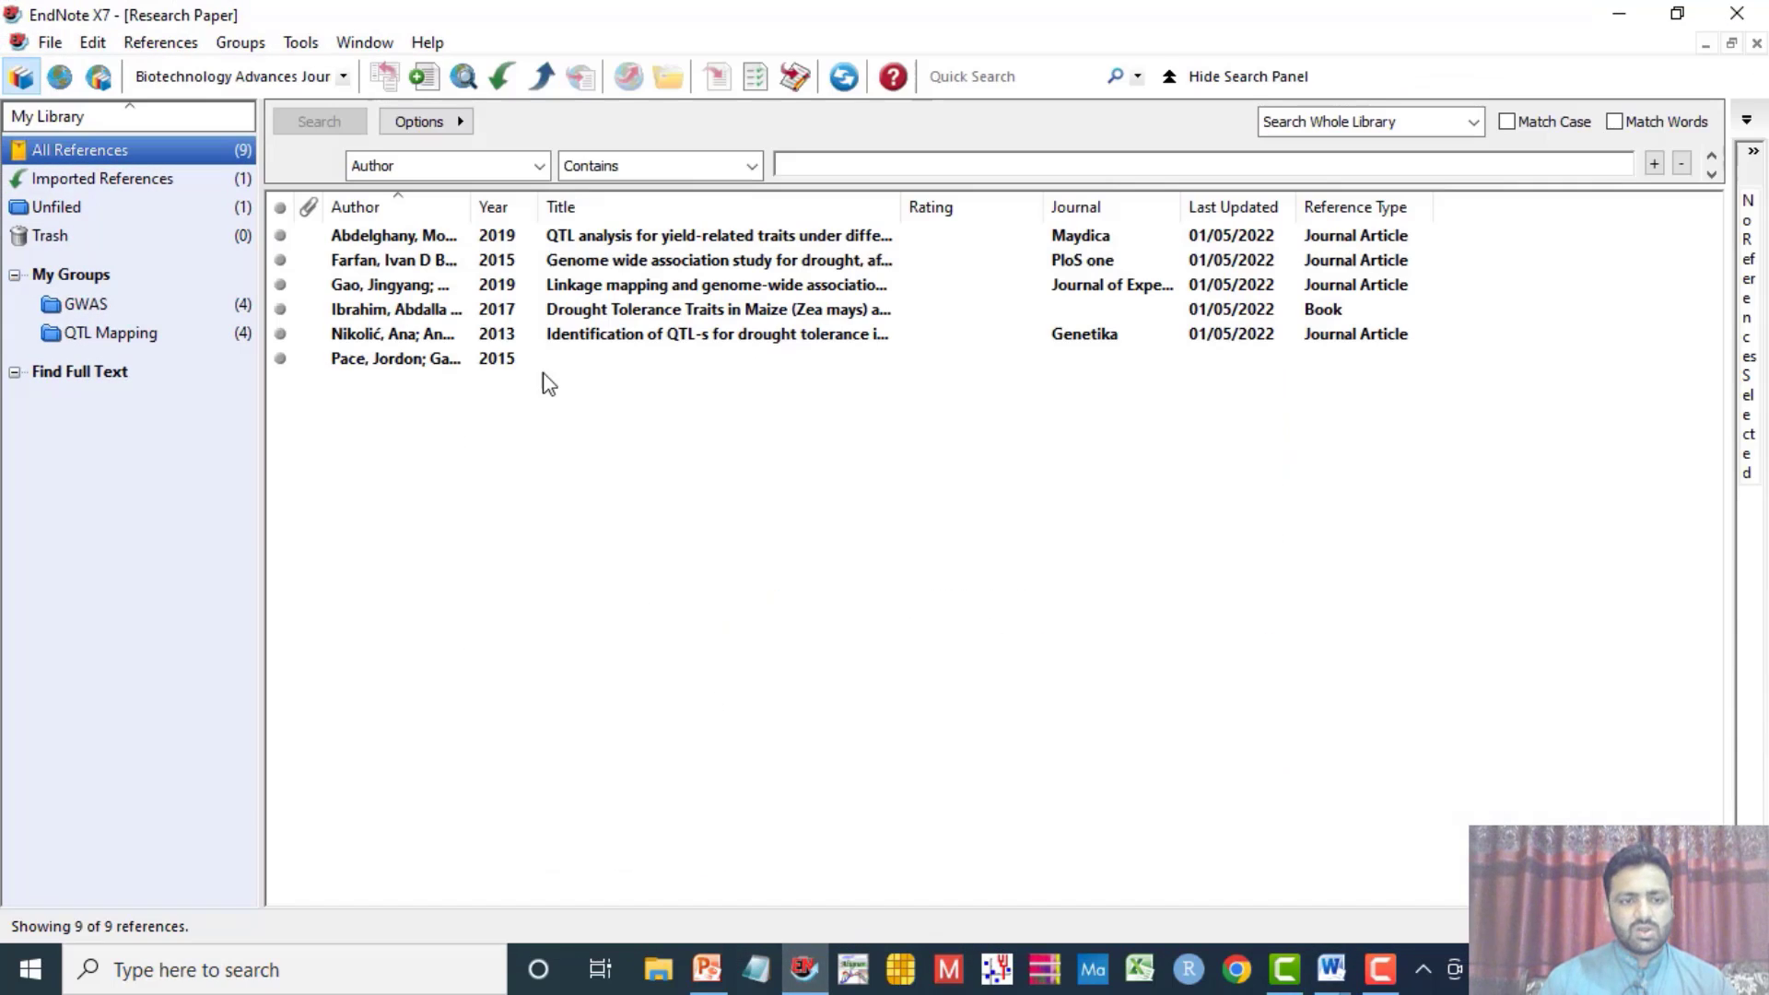
click(399, 245)
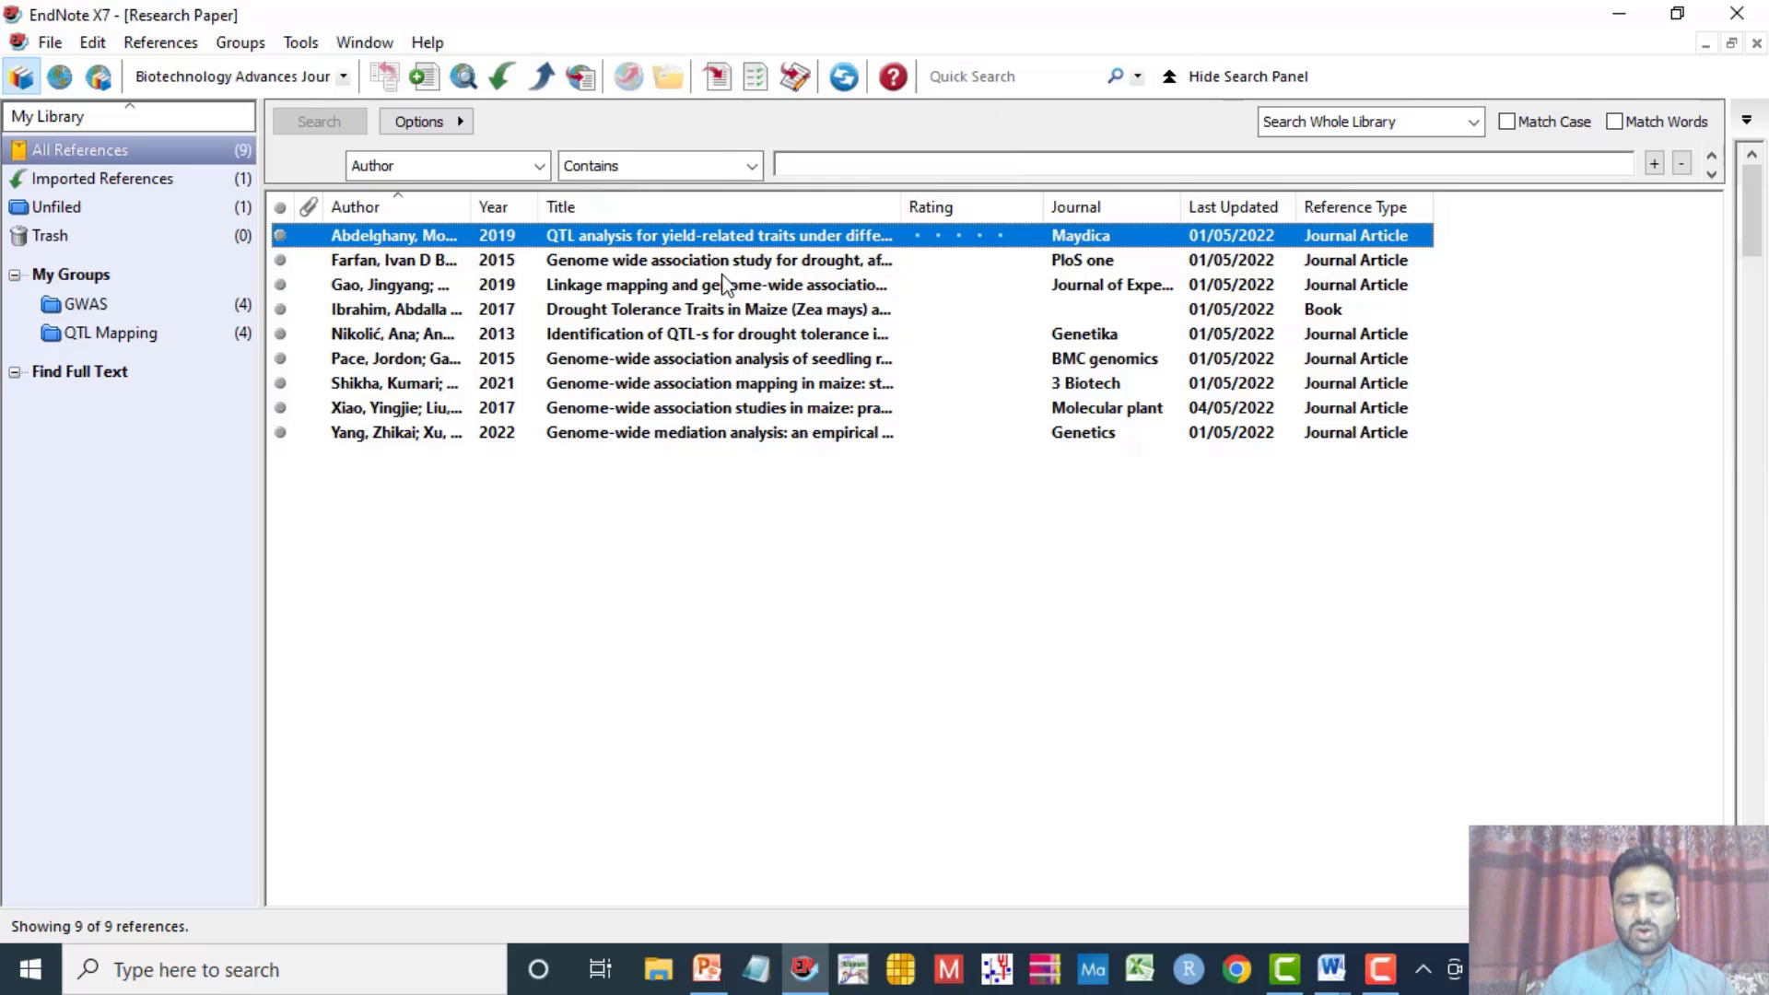
click(1618, 15)
click(545, 393)
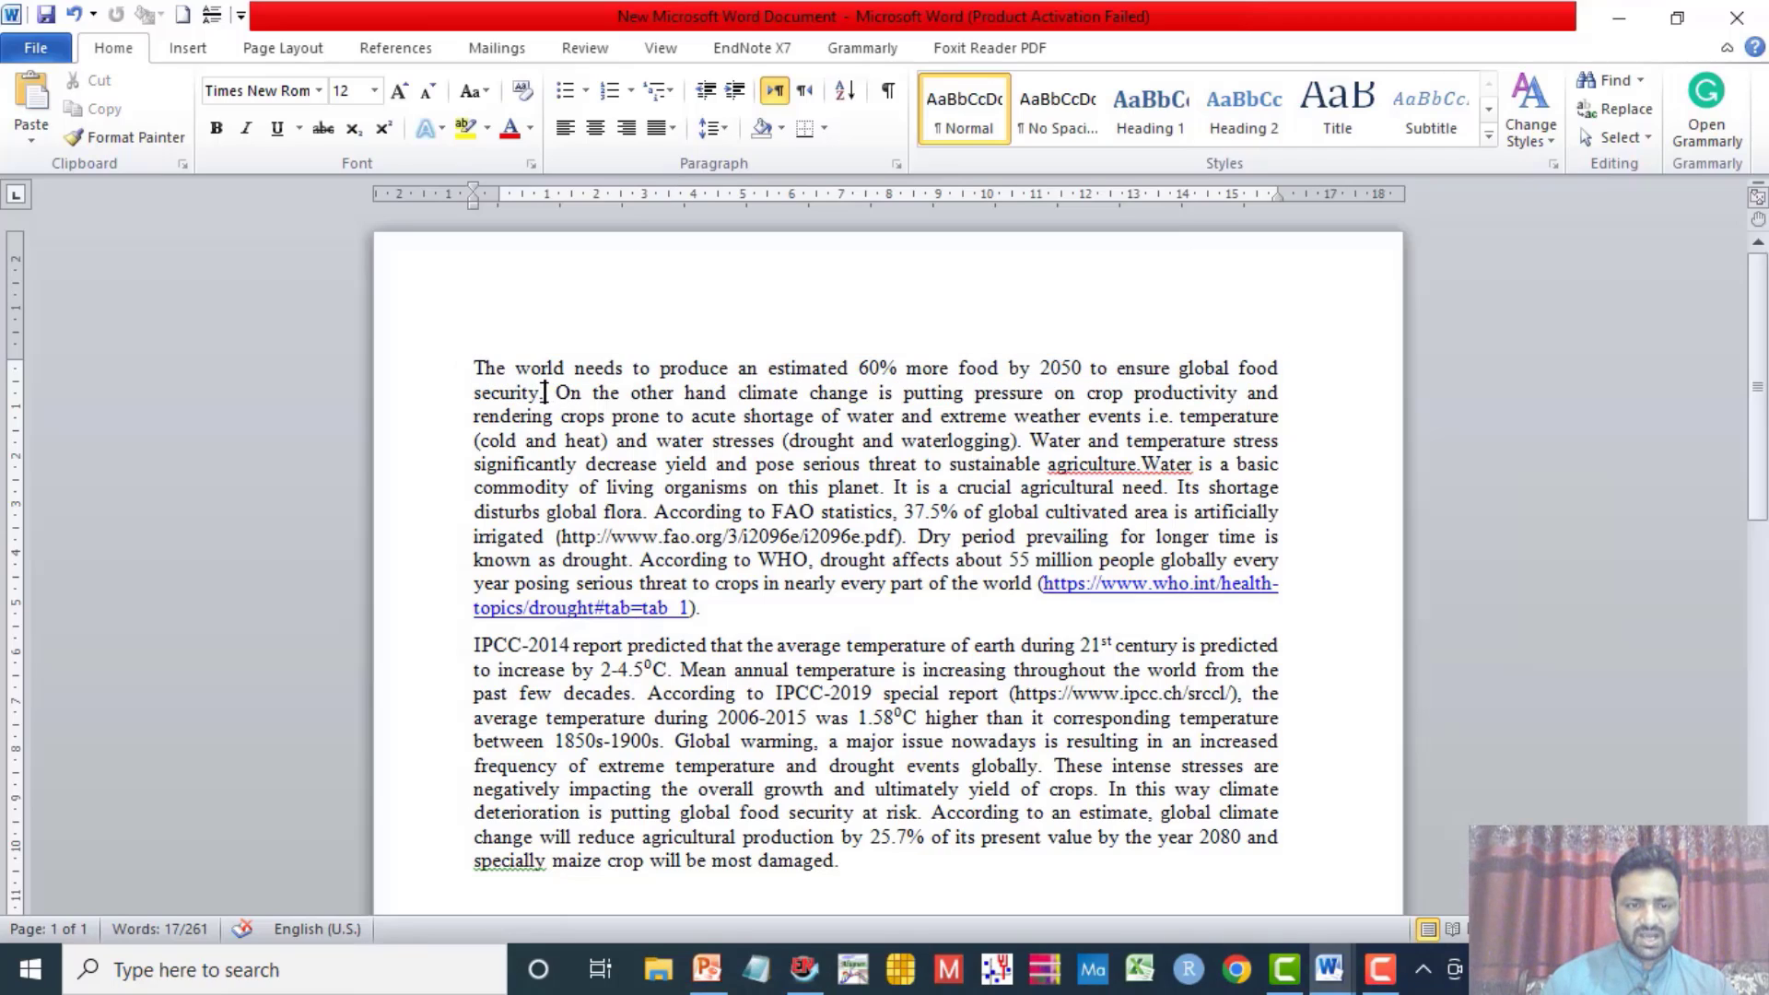
key(Return)
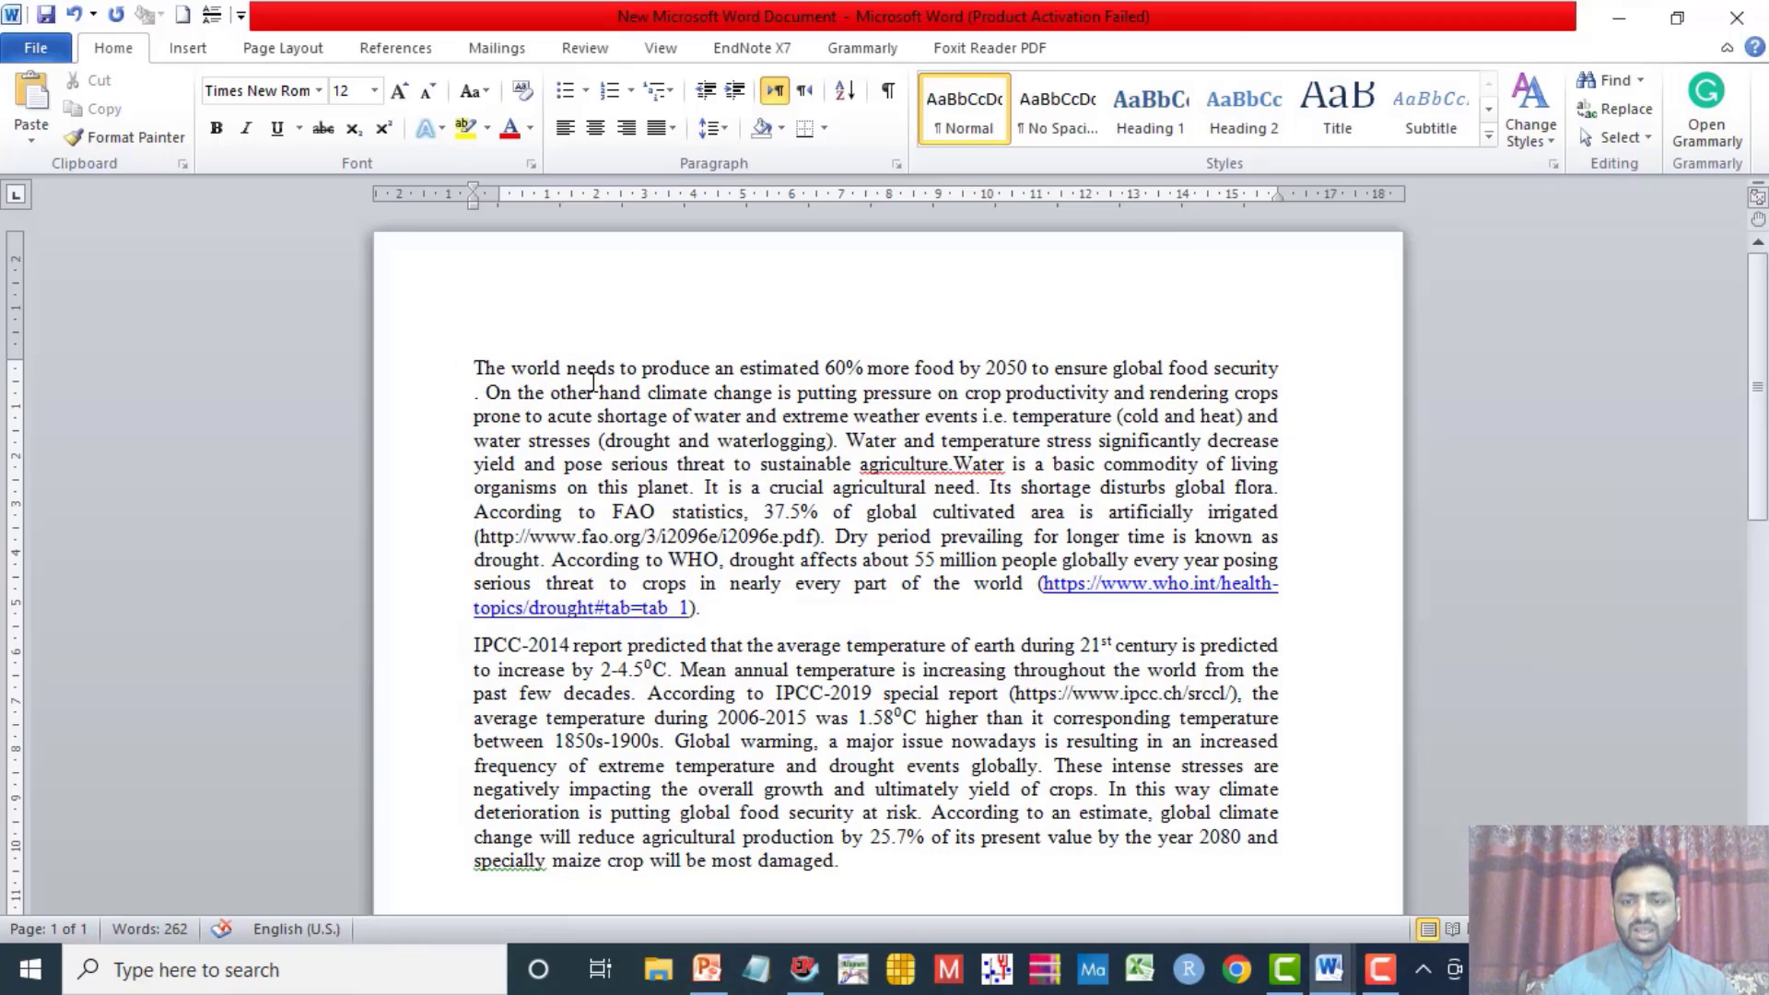
click(805, 969)
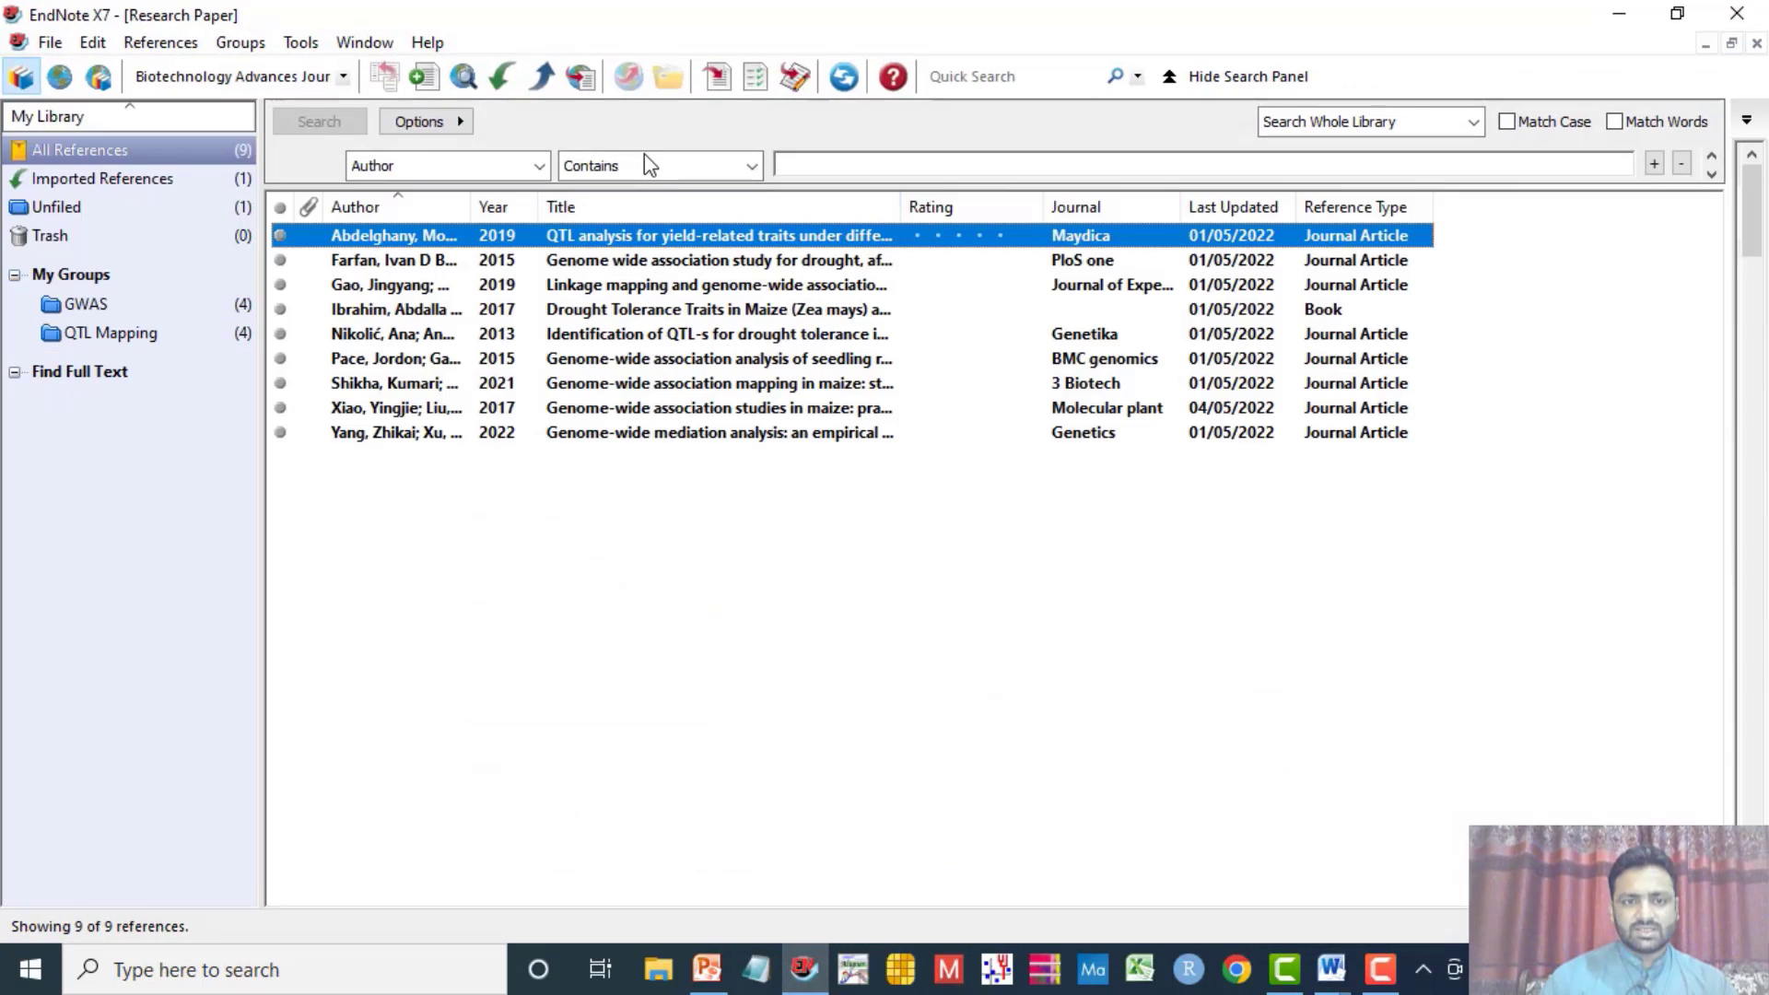
click(718, 78)
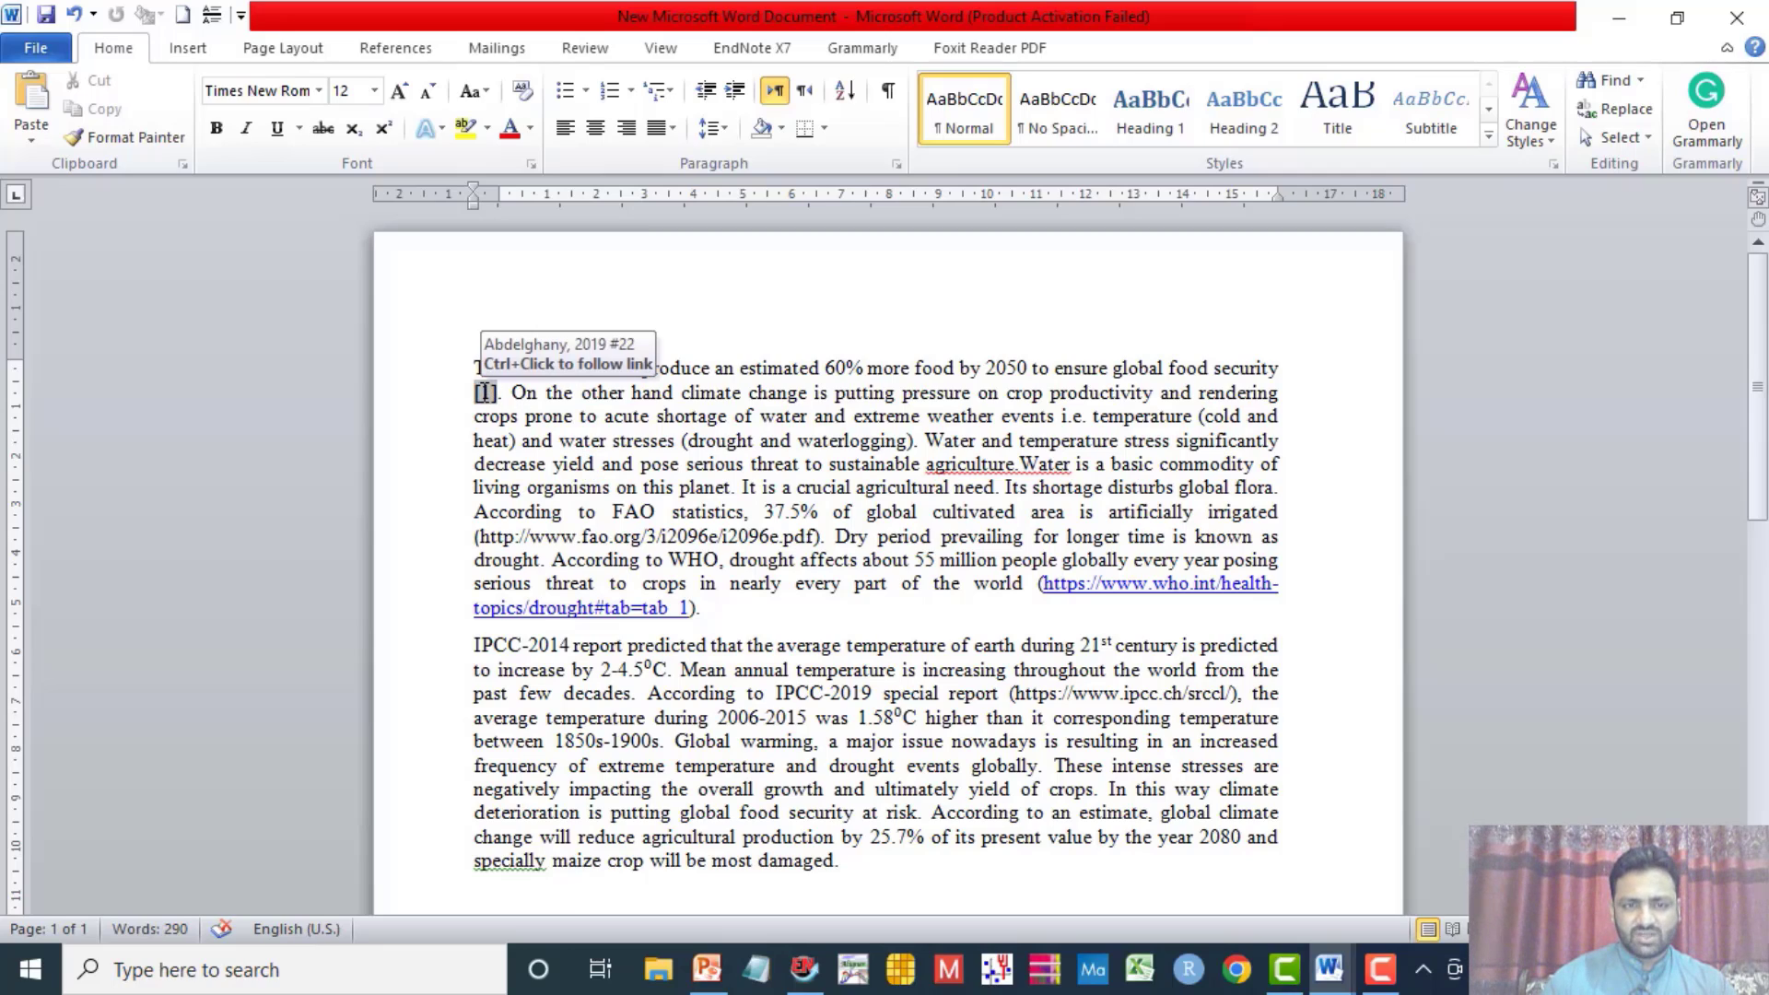
Step: Change the EndNote output style of the document to Elsivier Book Chapter and check the reformatted in-text citation
click(745, 51)
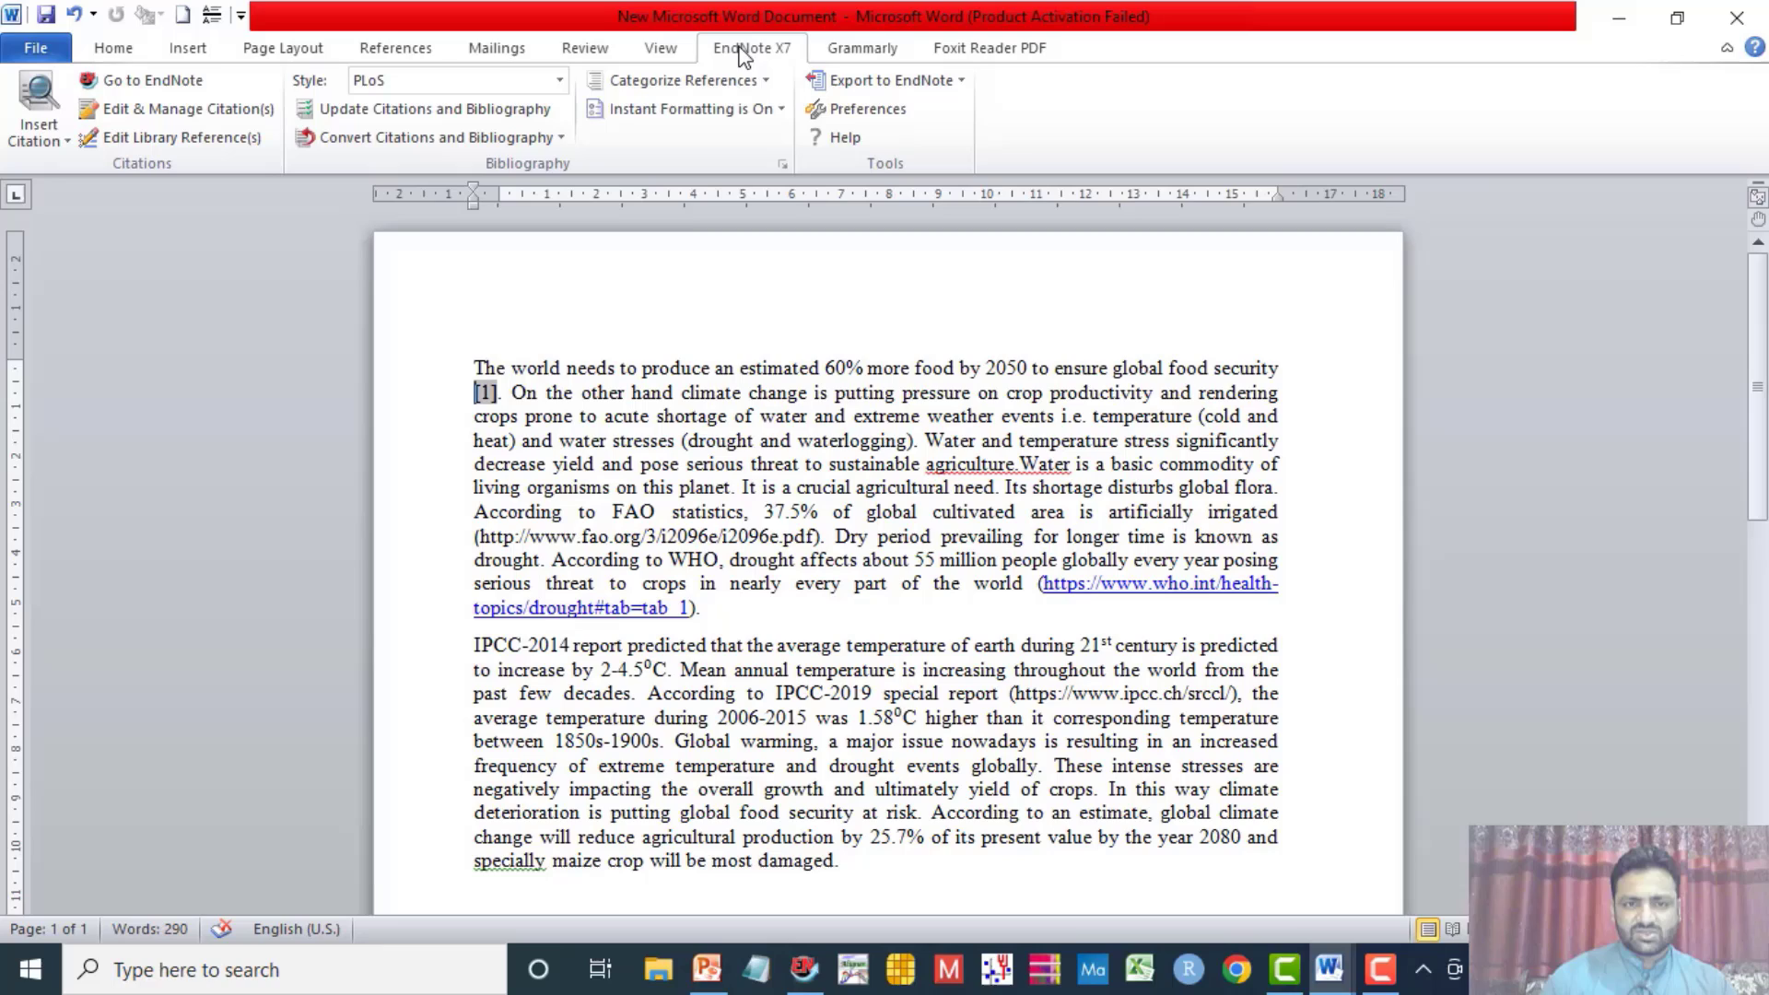
click(559, 81)
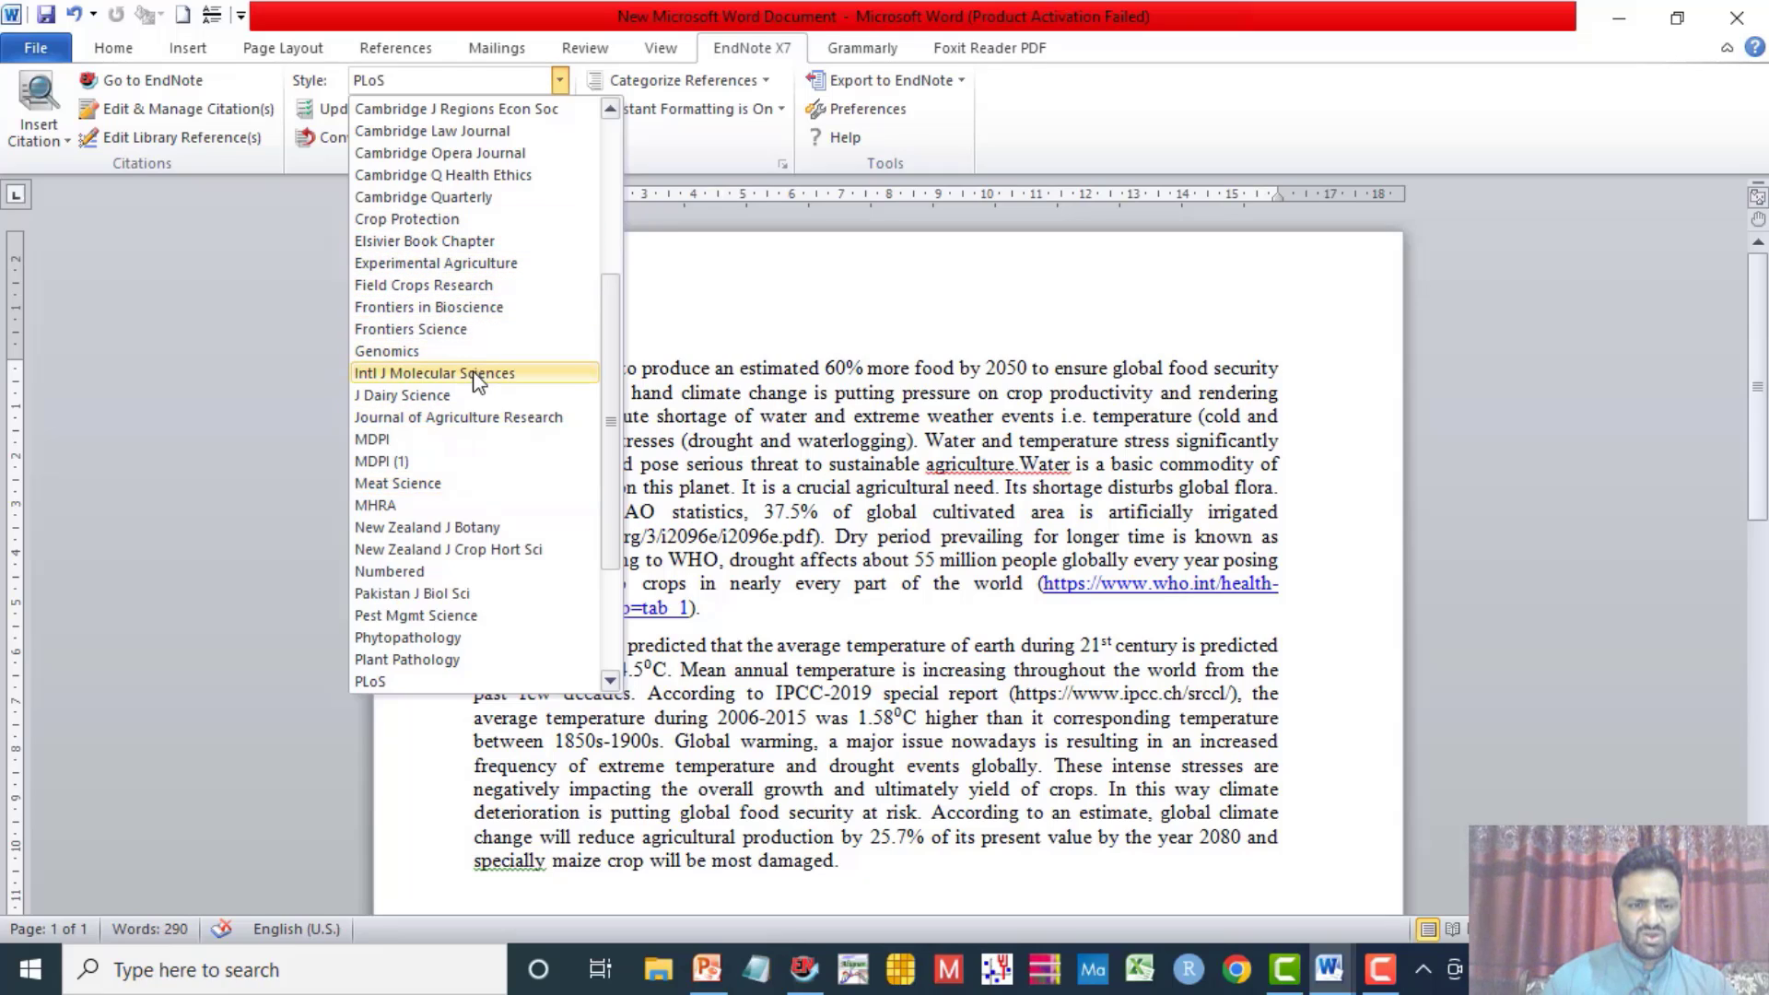
click(483, 241)
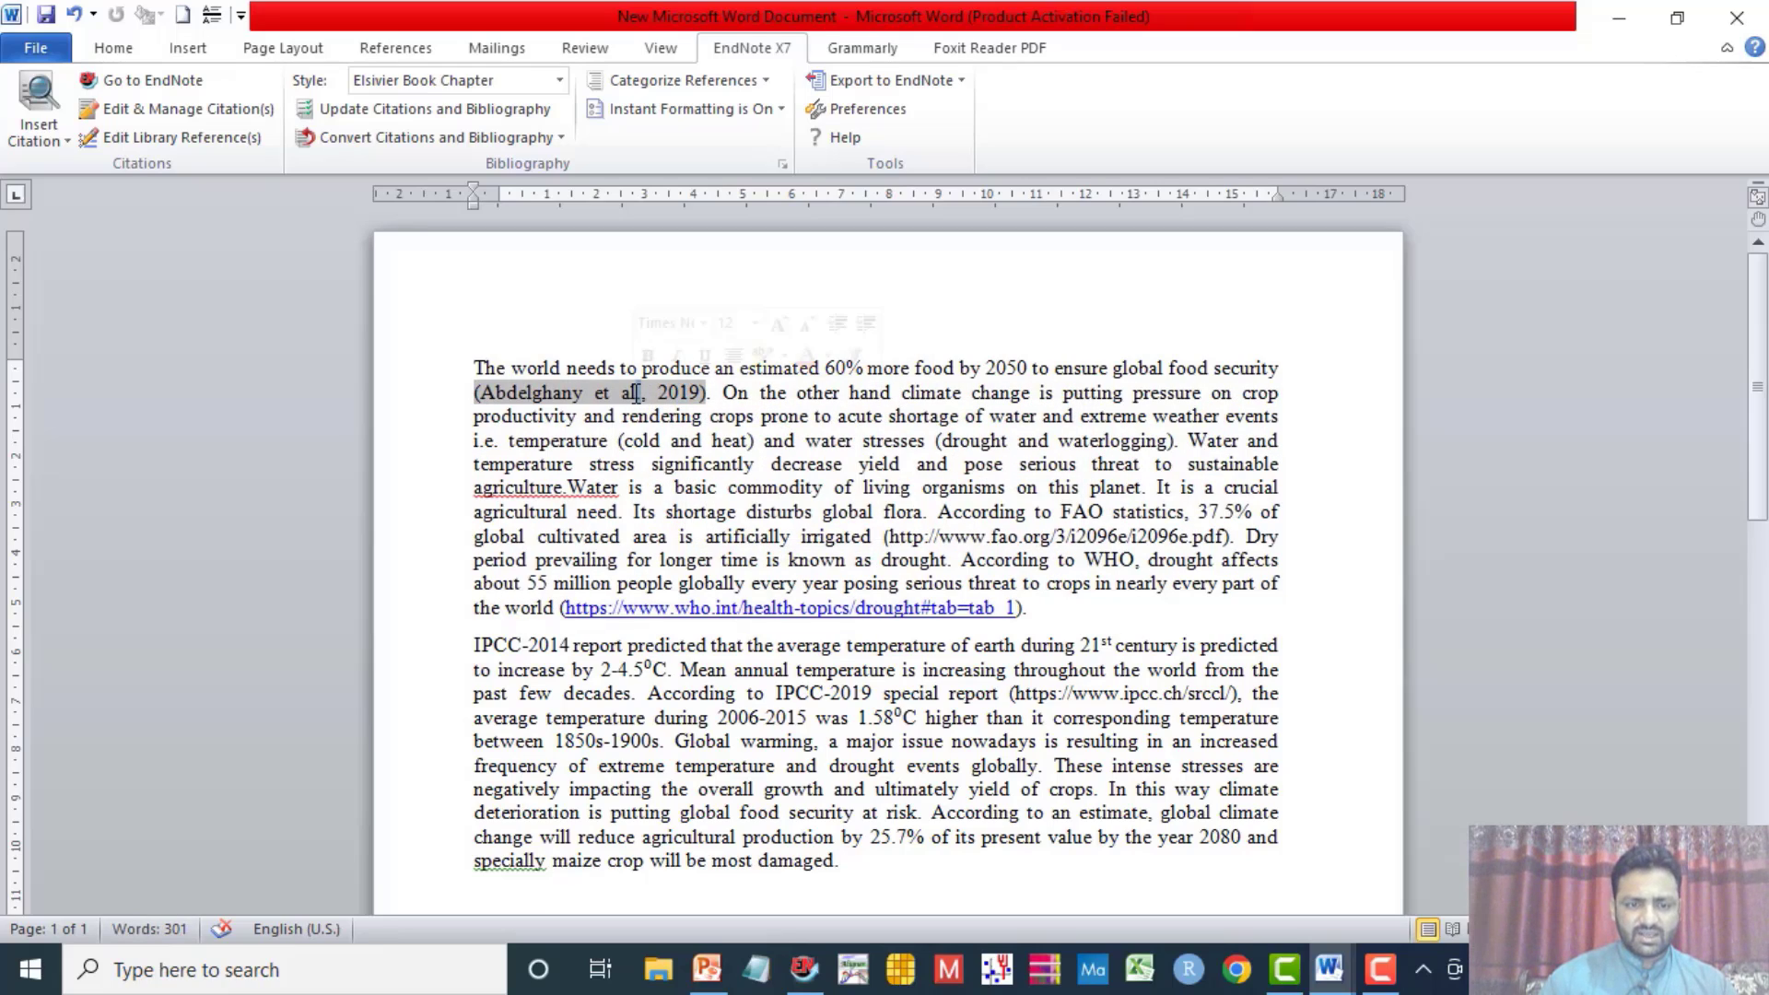
drag(477, 395, 709, 398)
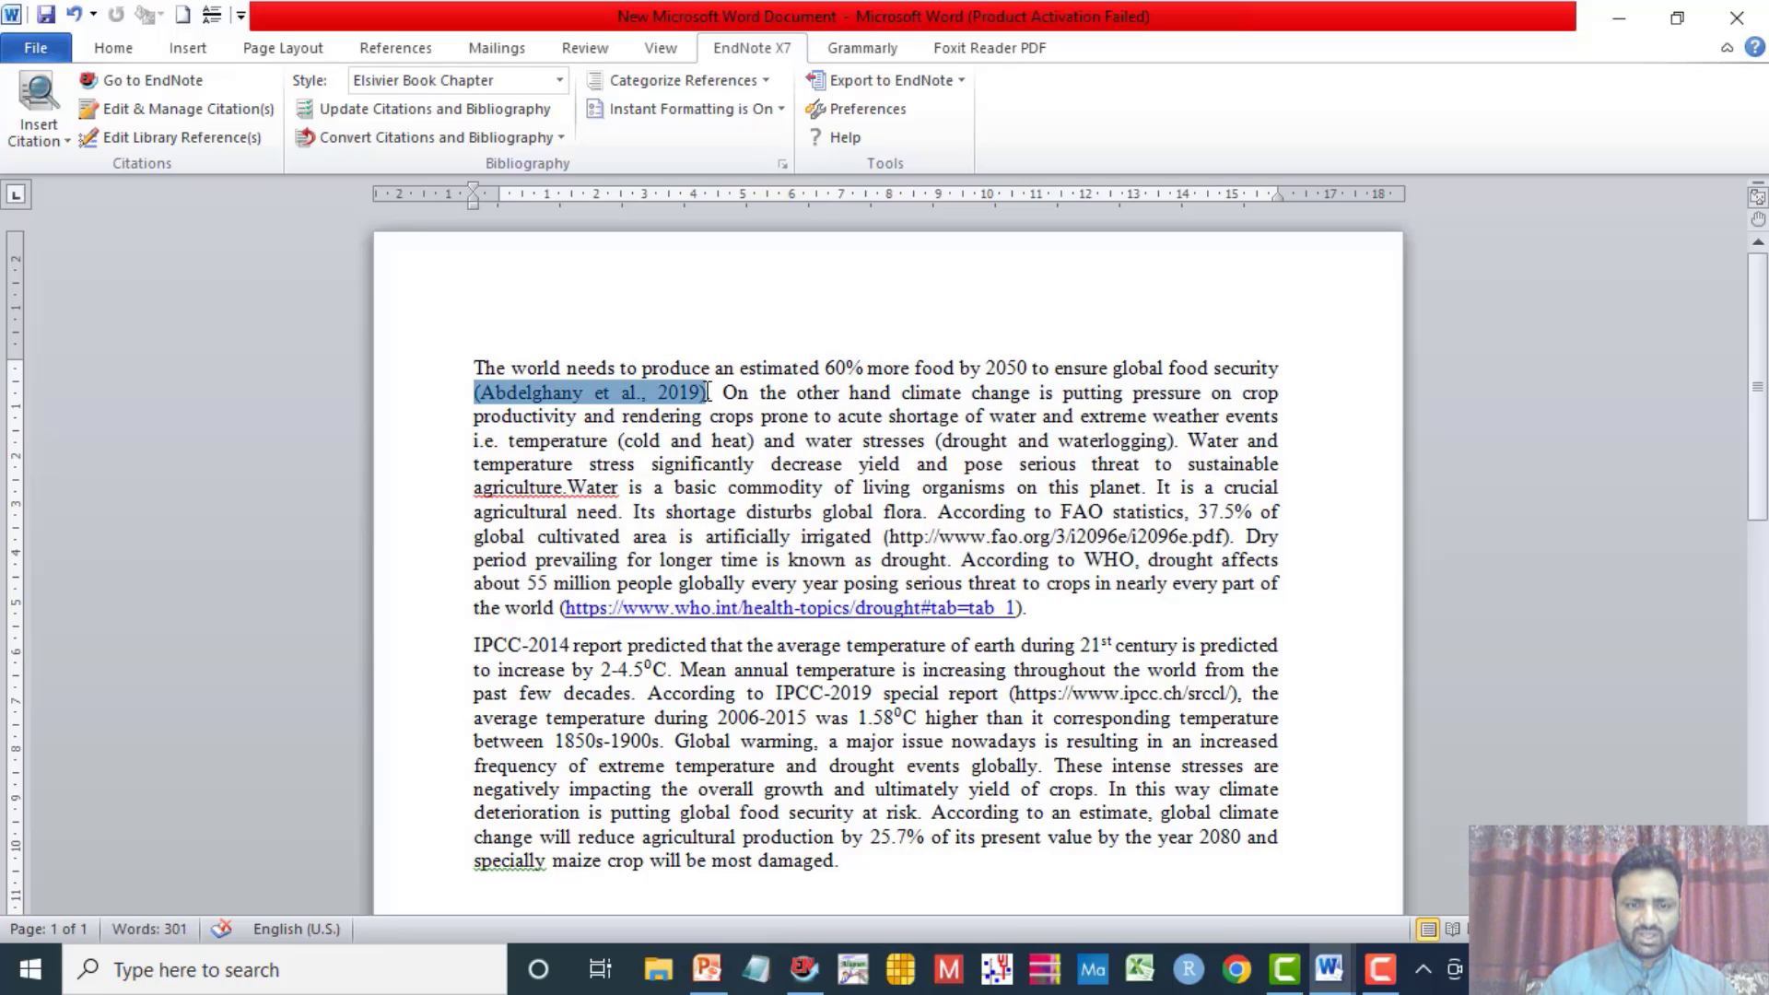
click(708, 396)
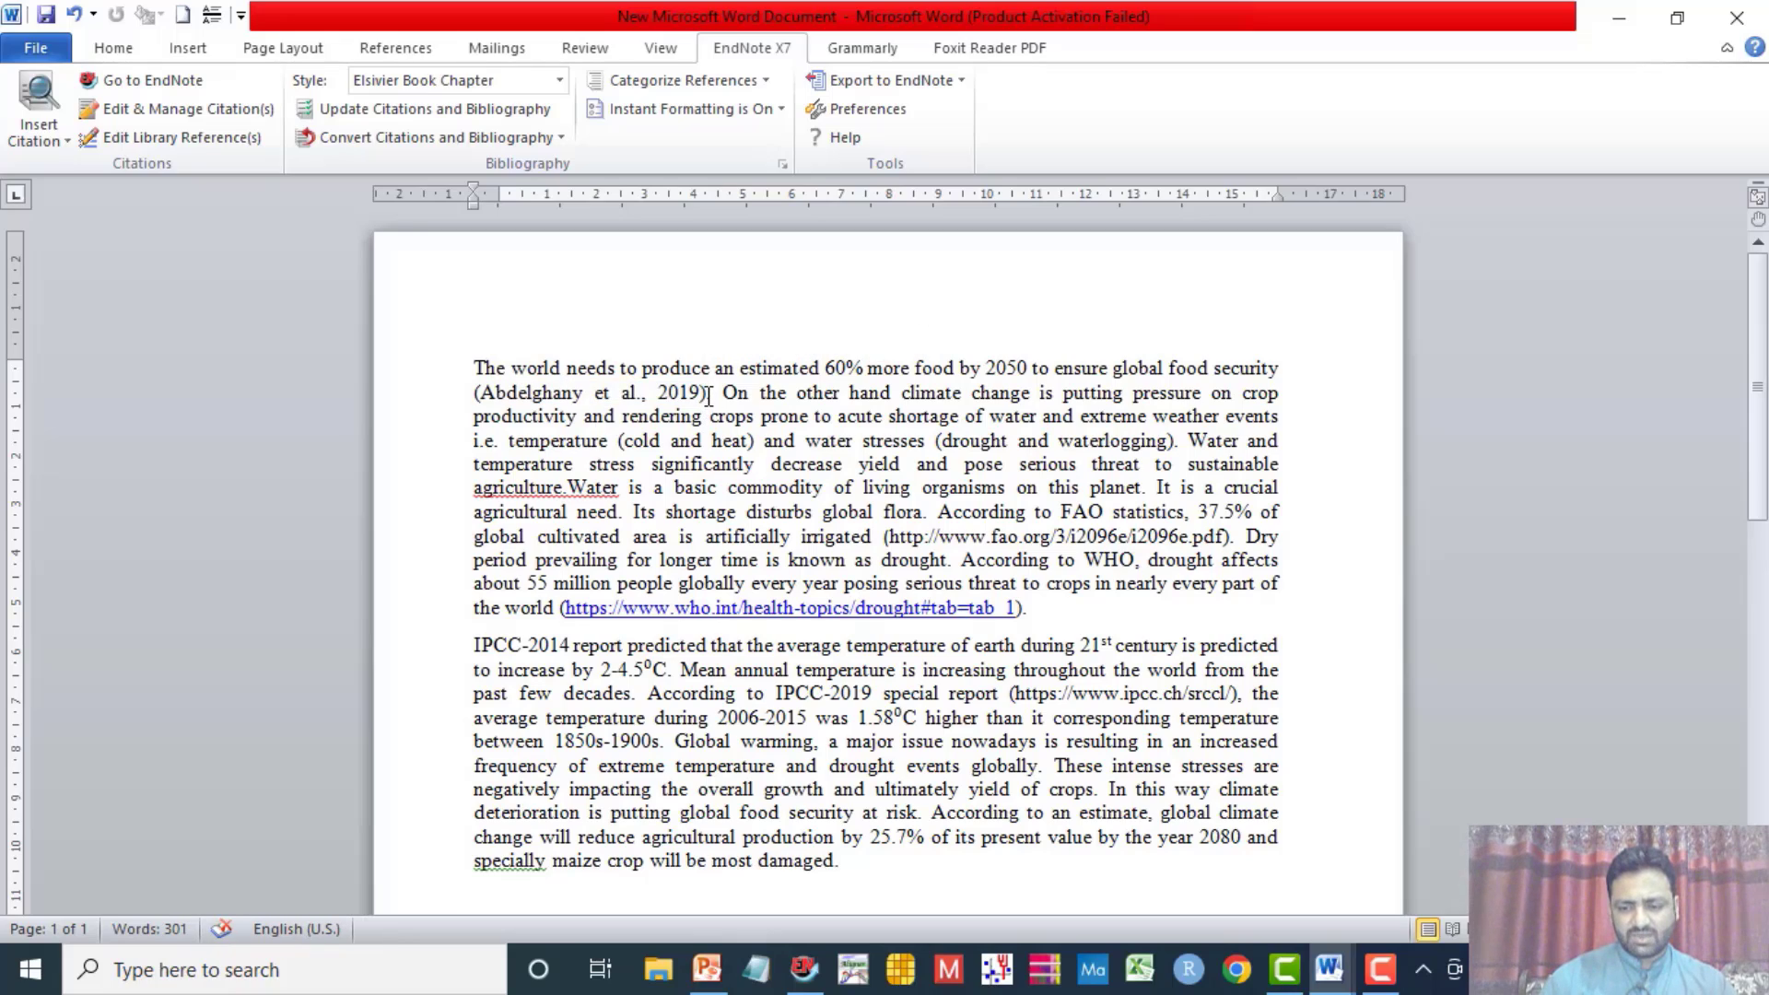
Step: Delete the bracketed WHO drought web link at the end of the first paragraph
click(1378, 969)
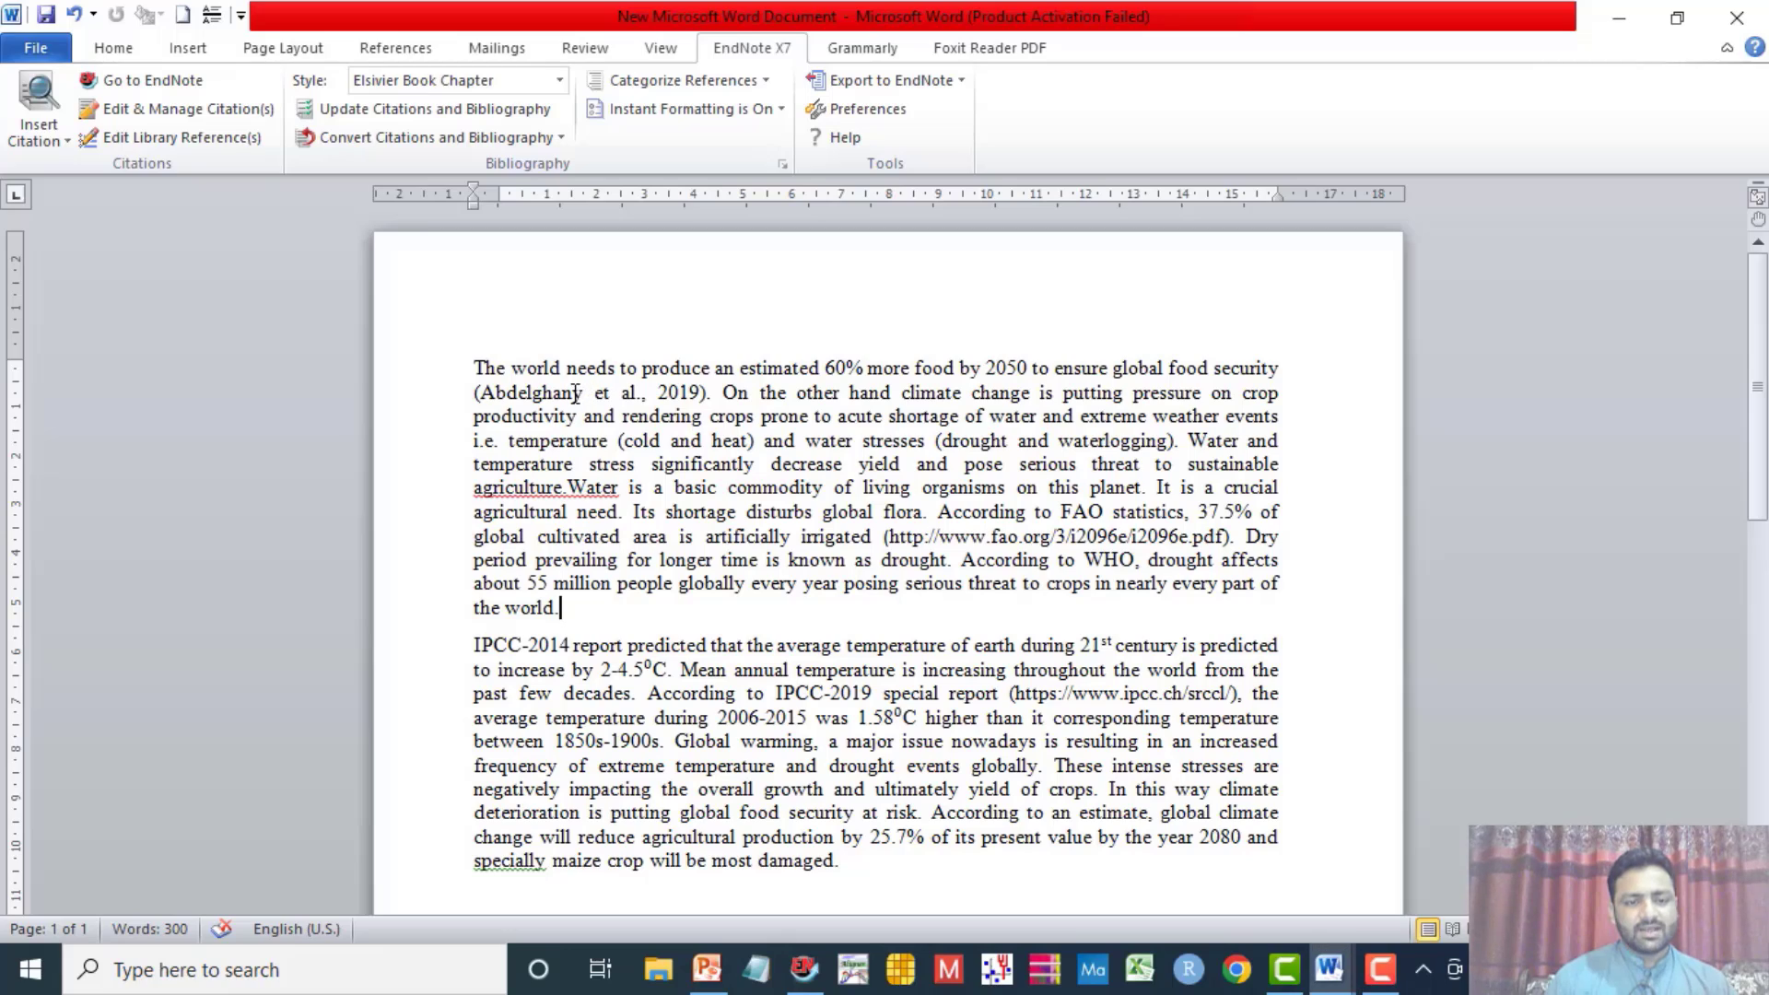
Step: Examine the author-year citation in the first sentence and its matching full entry in the bibliography below the text
click(576, 395)
click(466, 399)
click(476, 398)
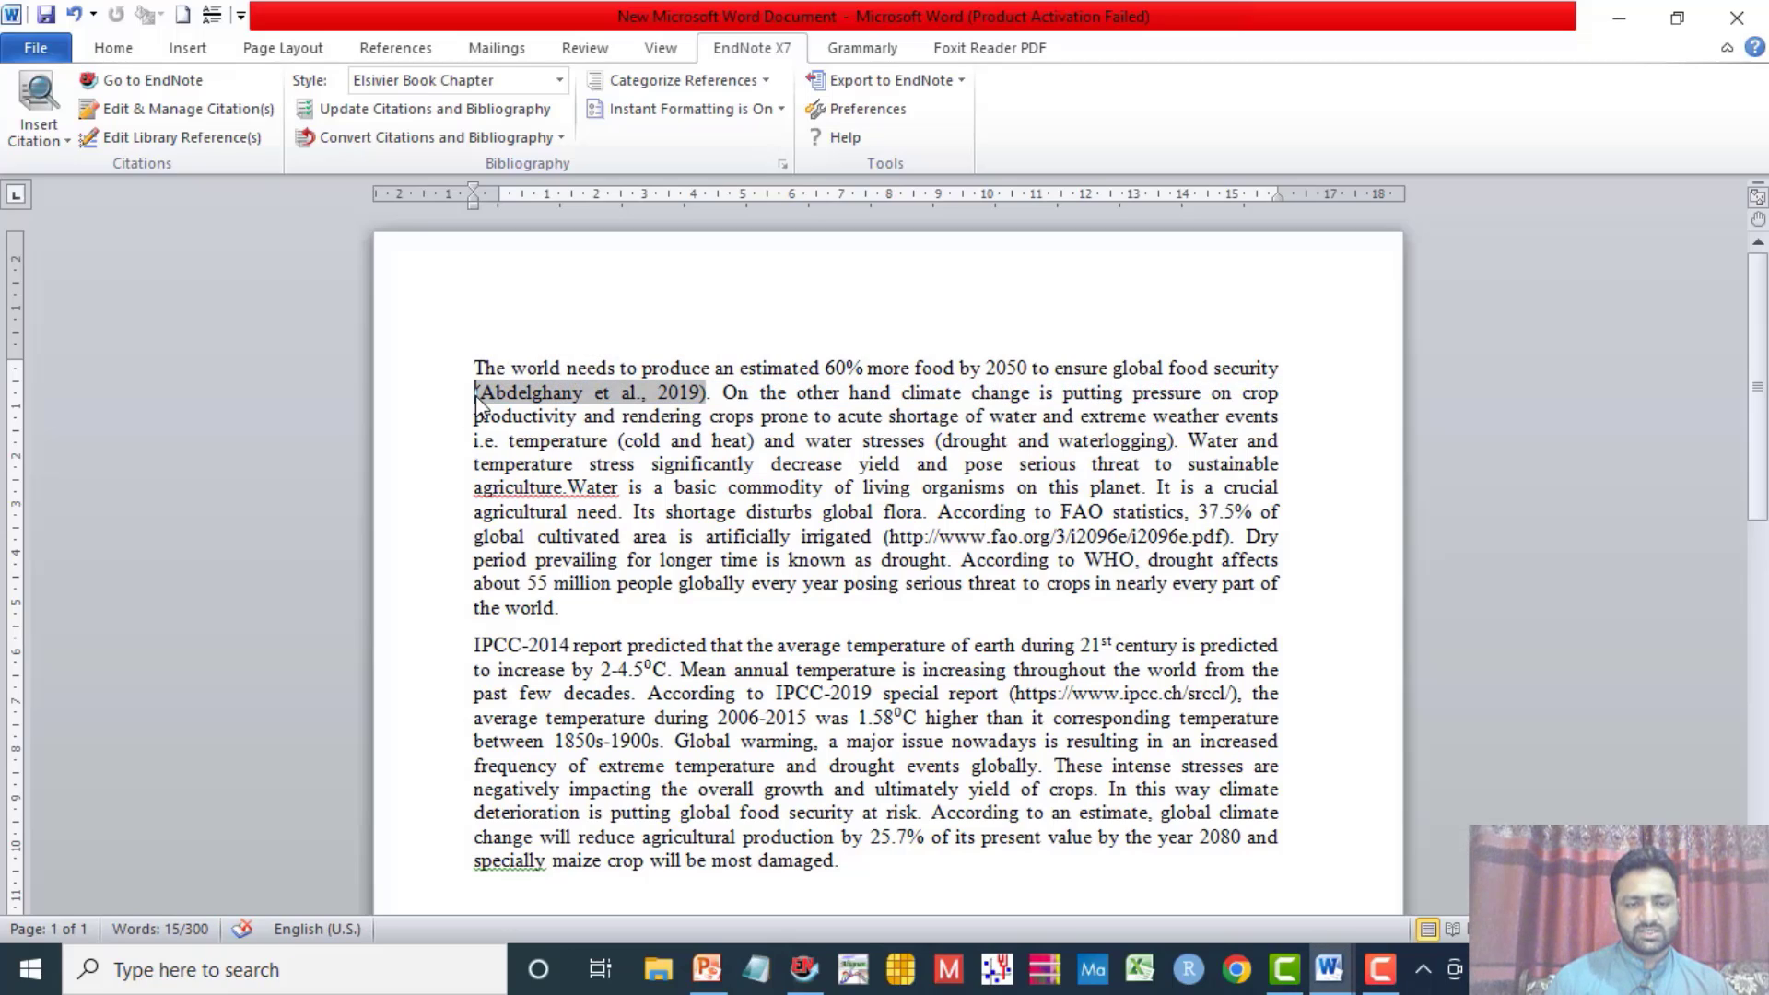
drag(476, 398, 708, 398)
click(702, 398)
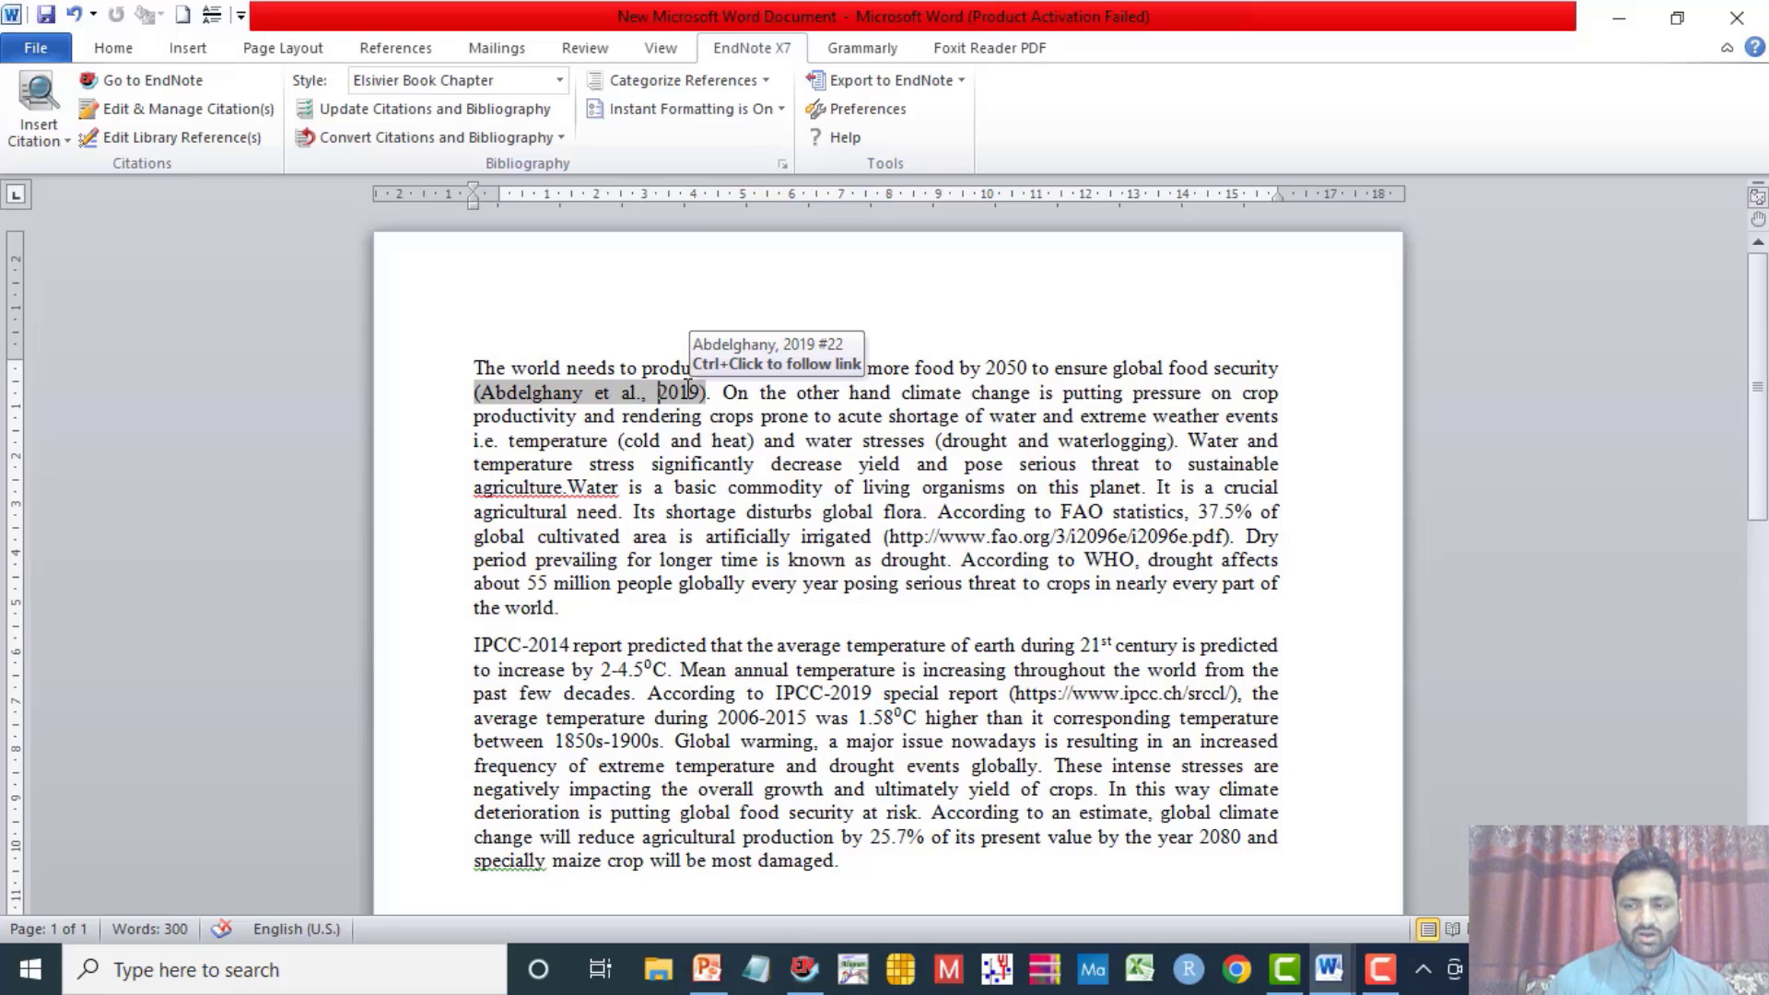
scroll(1174, 645, down, 5)
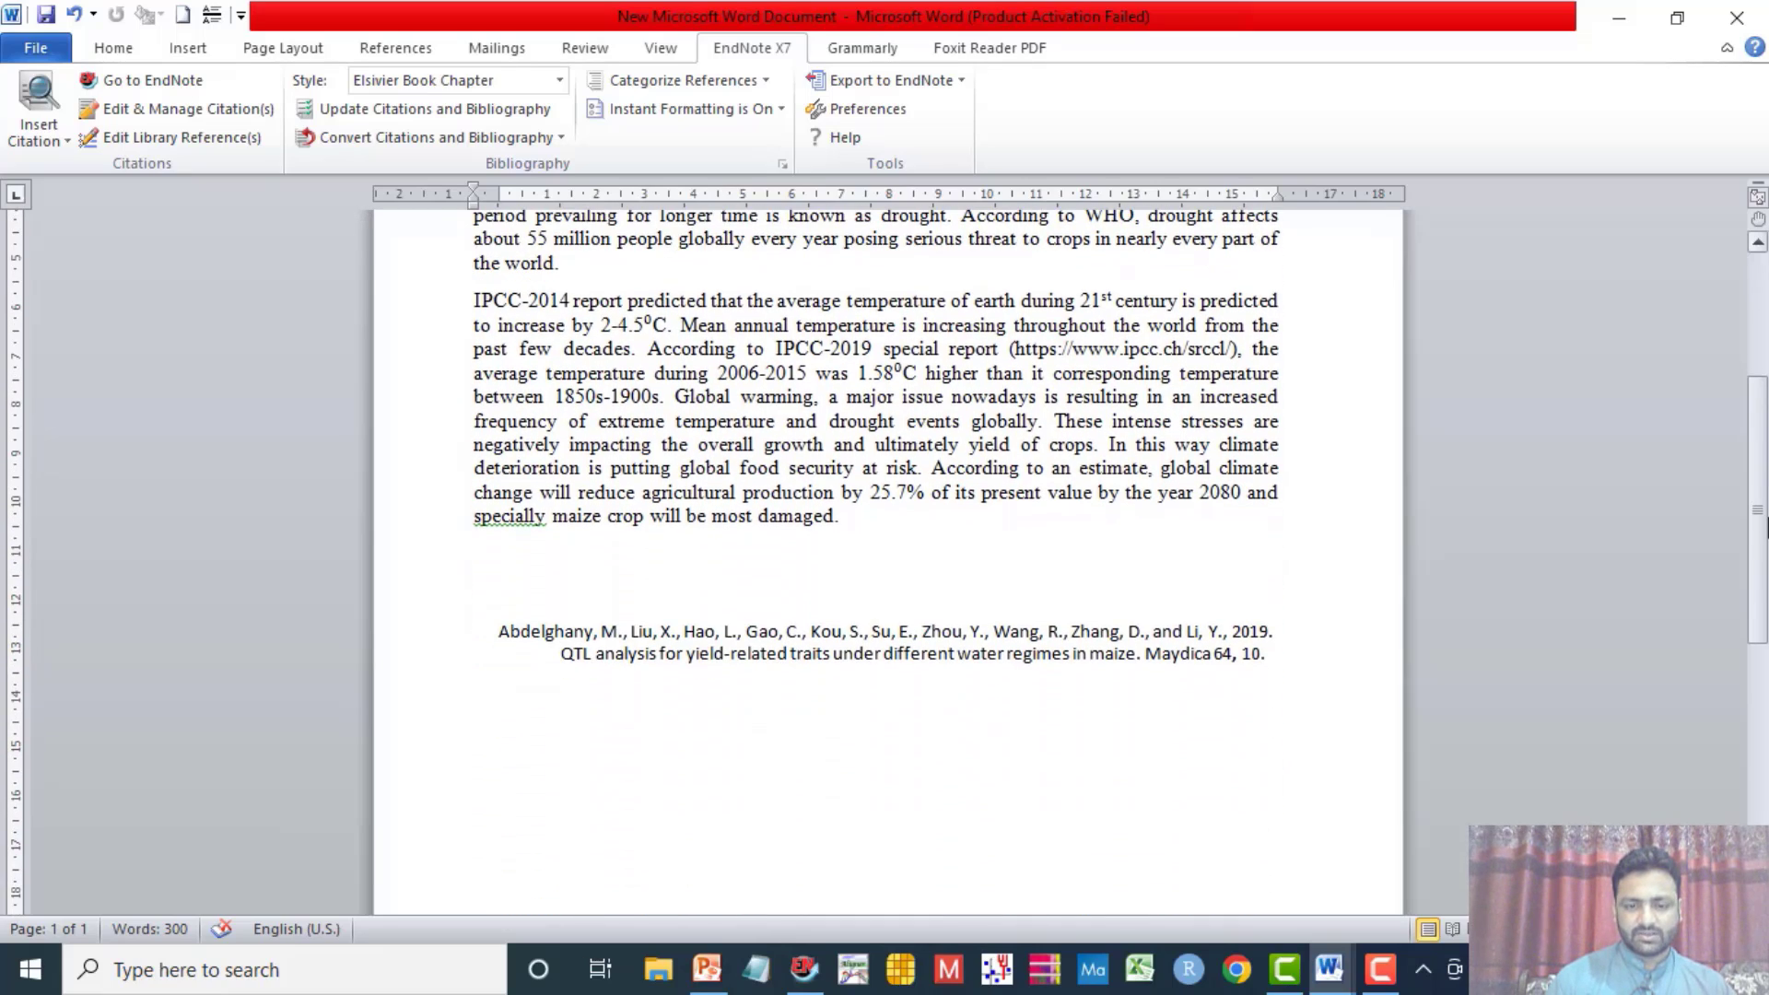
click(1173, 648)
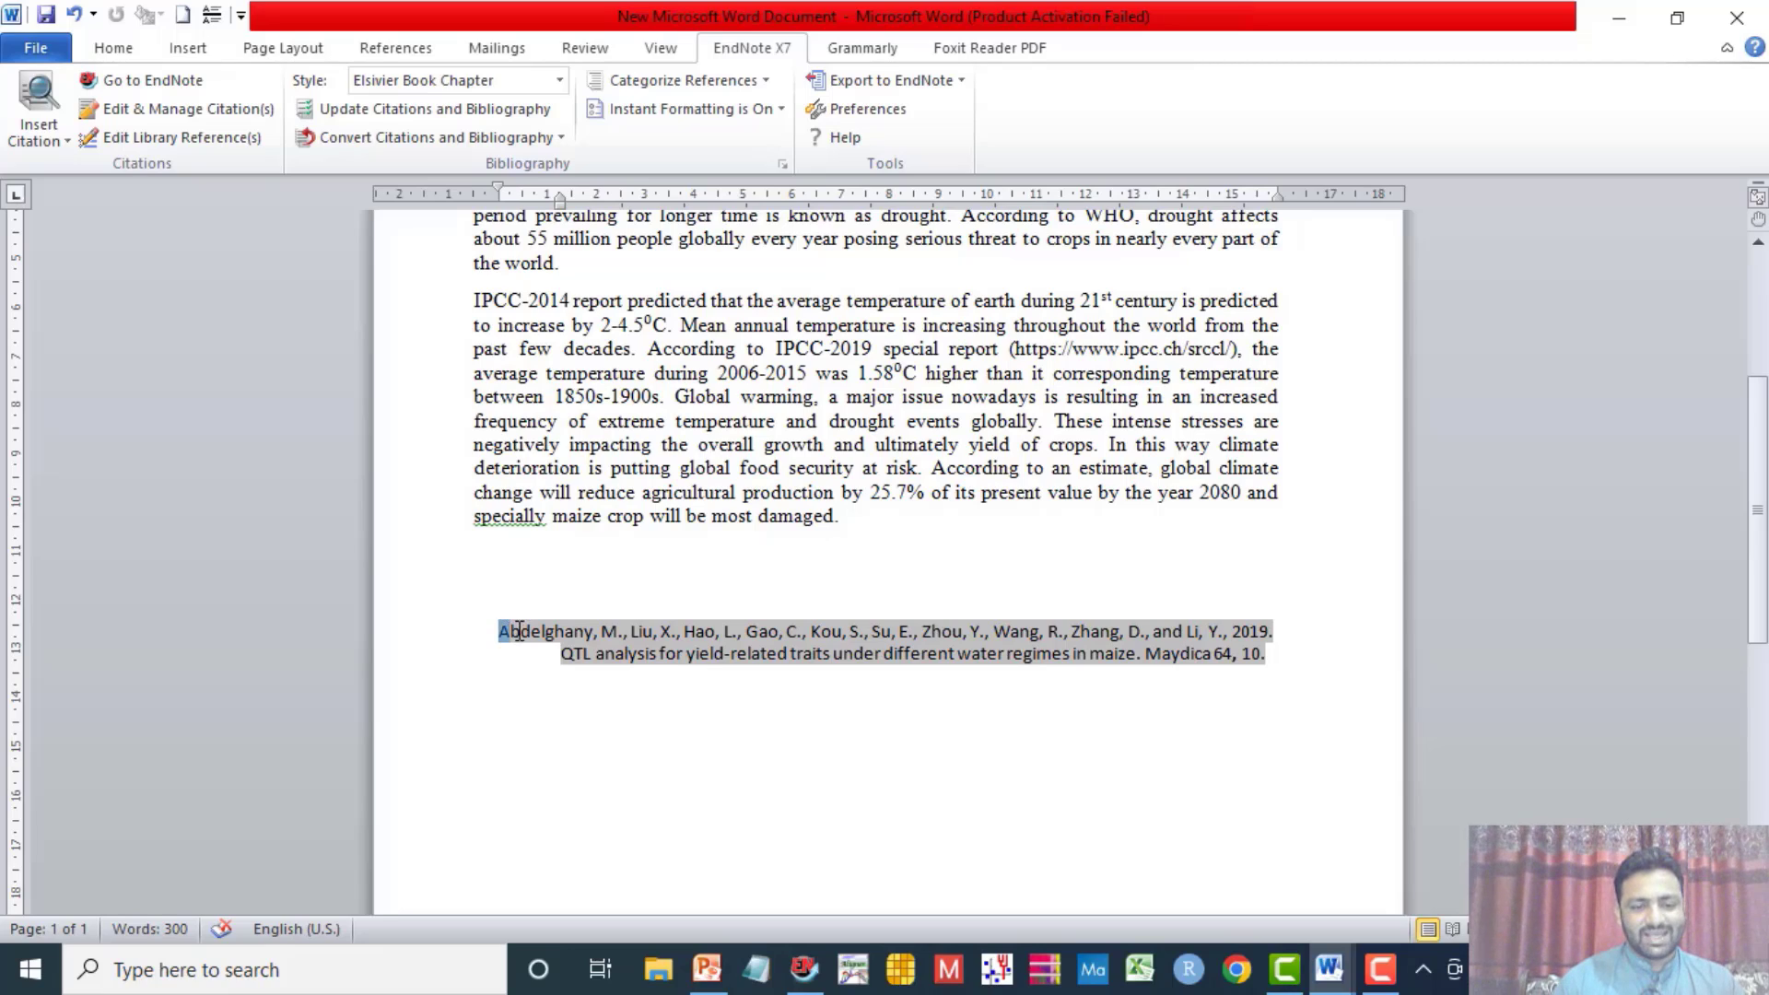
drag(499, 630, 586, 631)
click(600, 630)
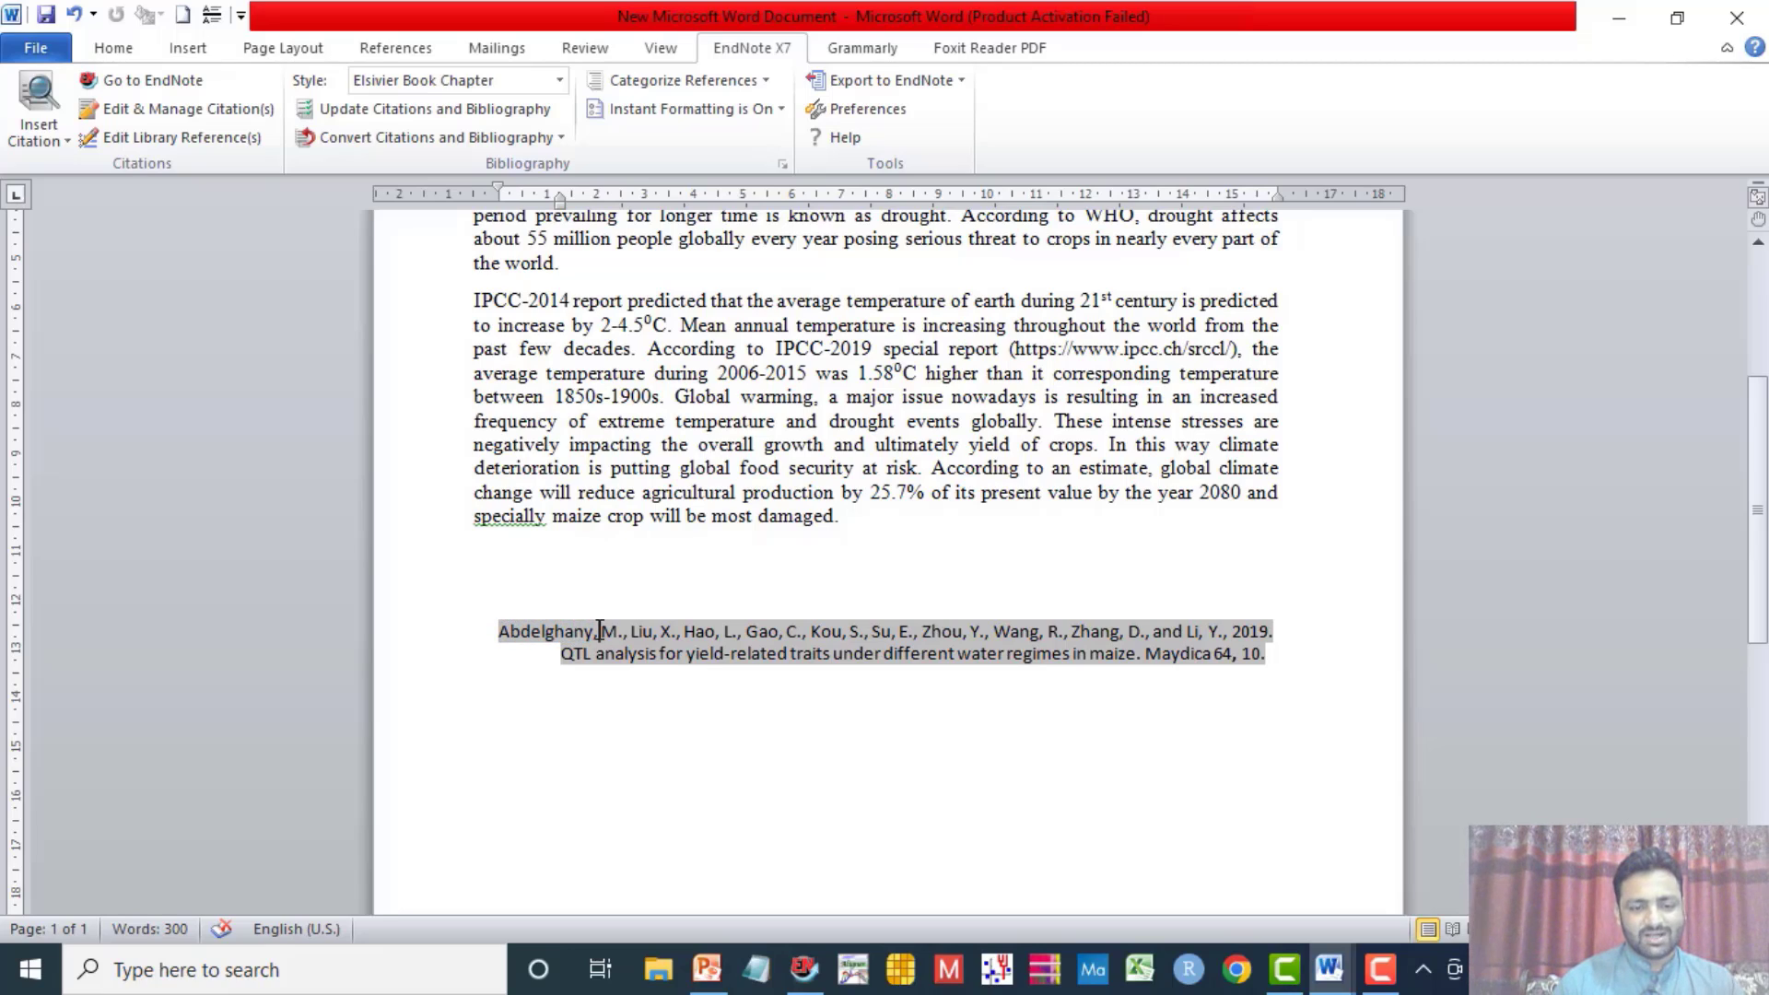
Step: Examine the author list, year and article title in the bibliography entry below the text
click(623, 632)
key(BackSpace)
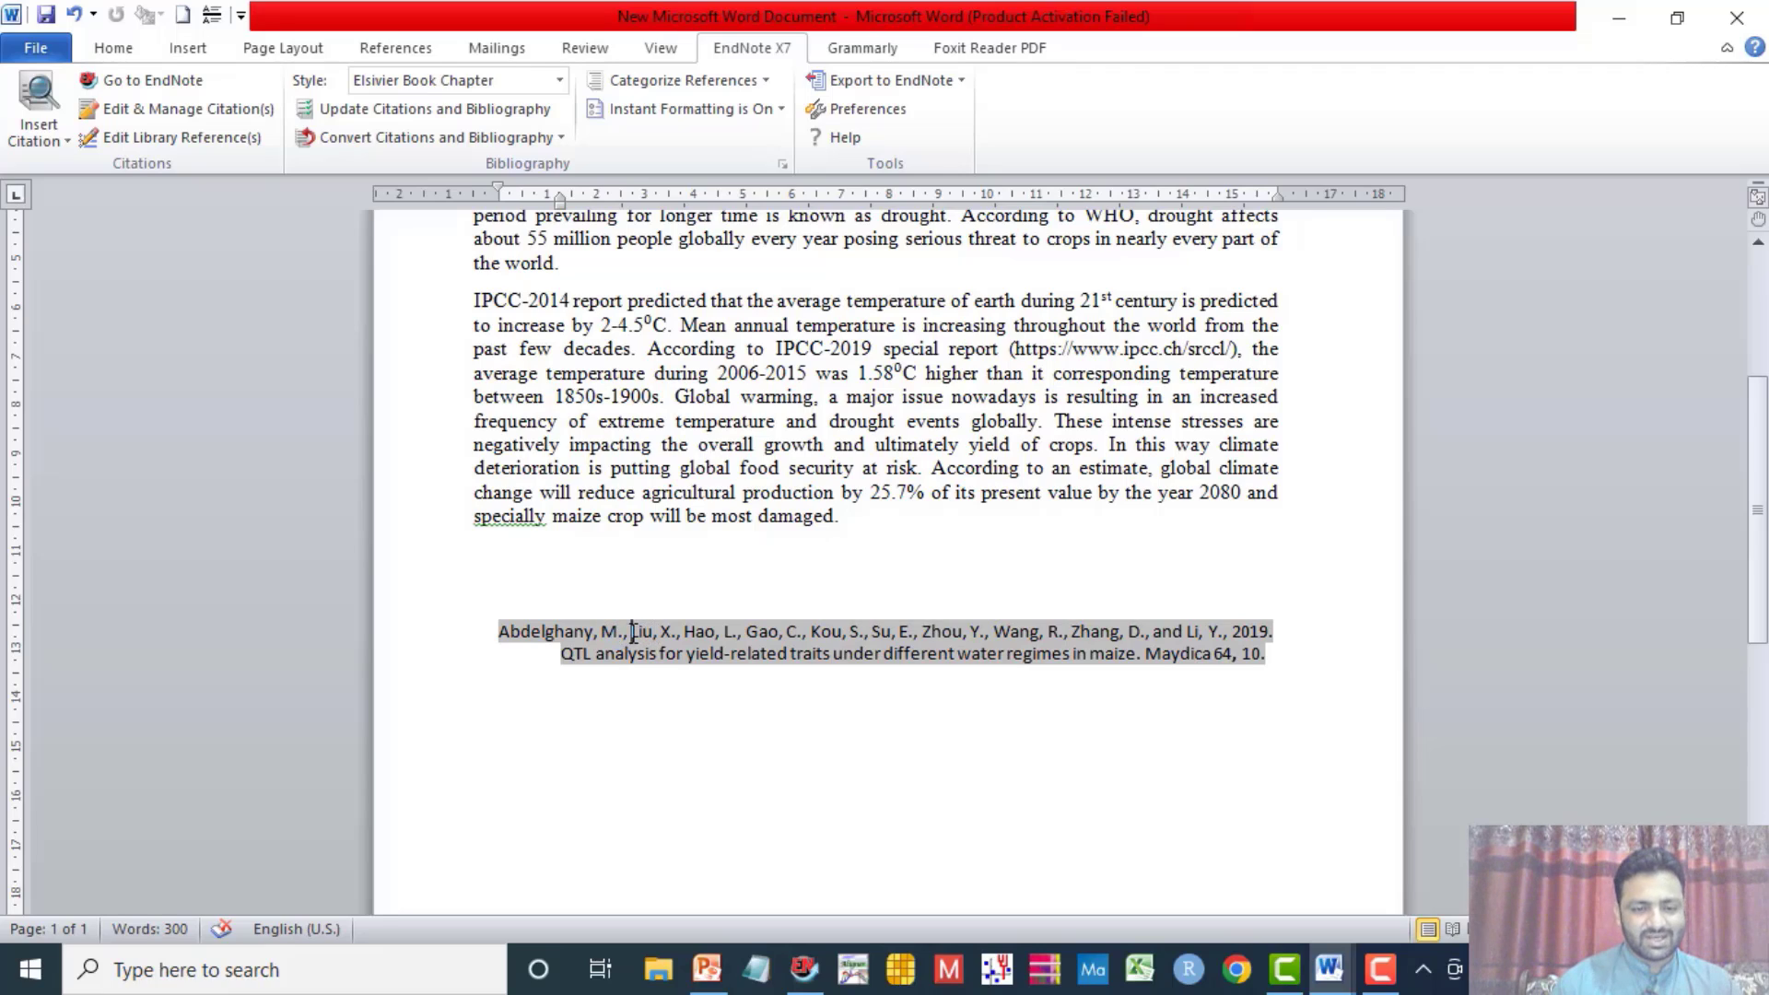
drag(632, 632, 1026, 660)
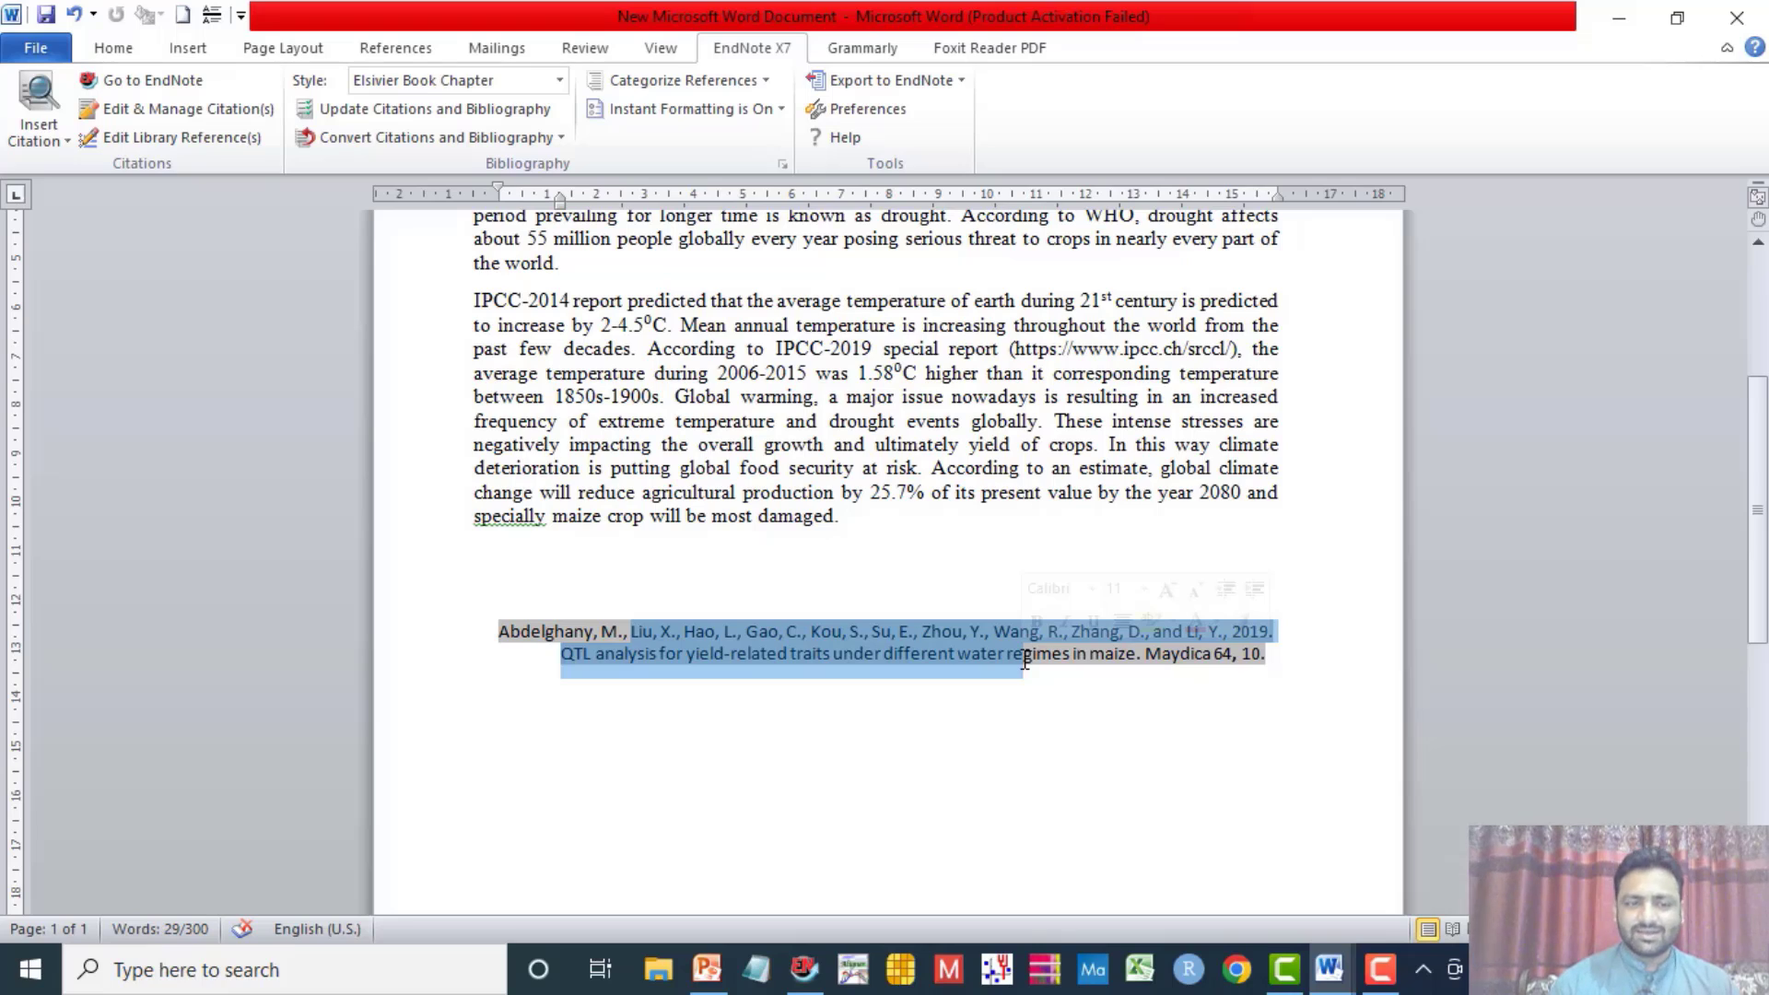
click(933, 517)
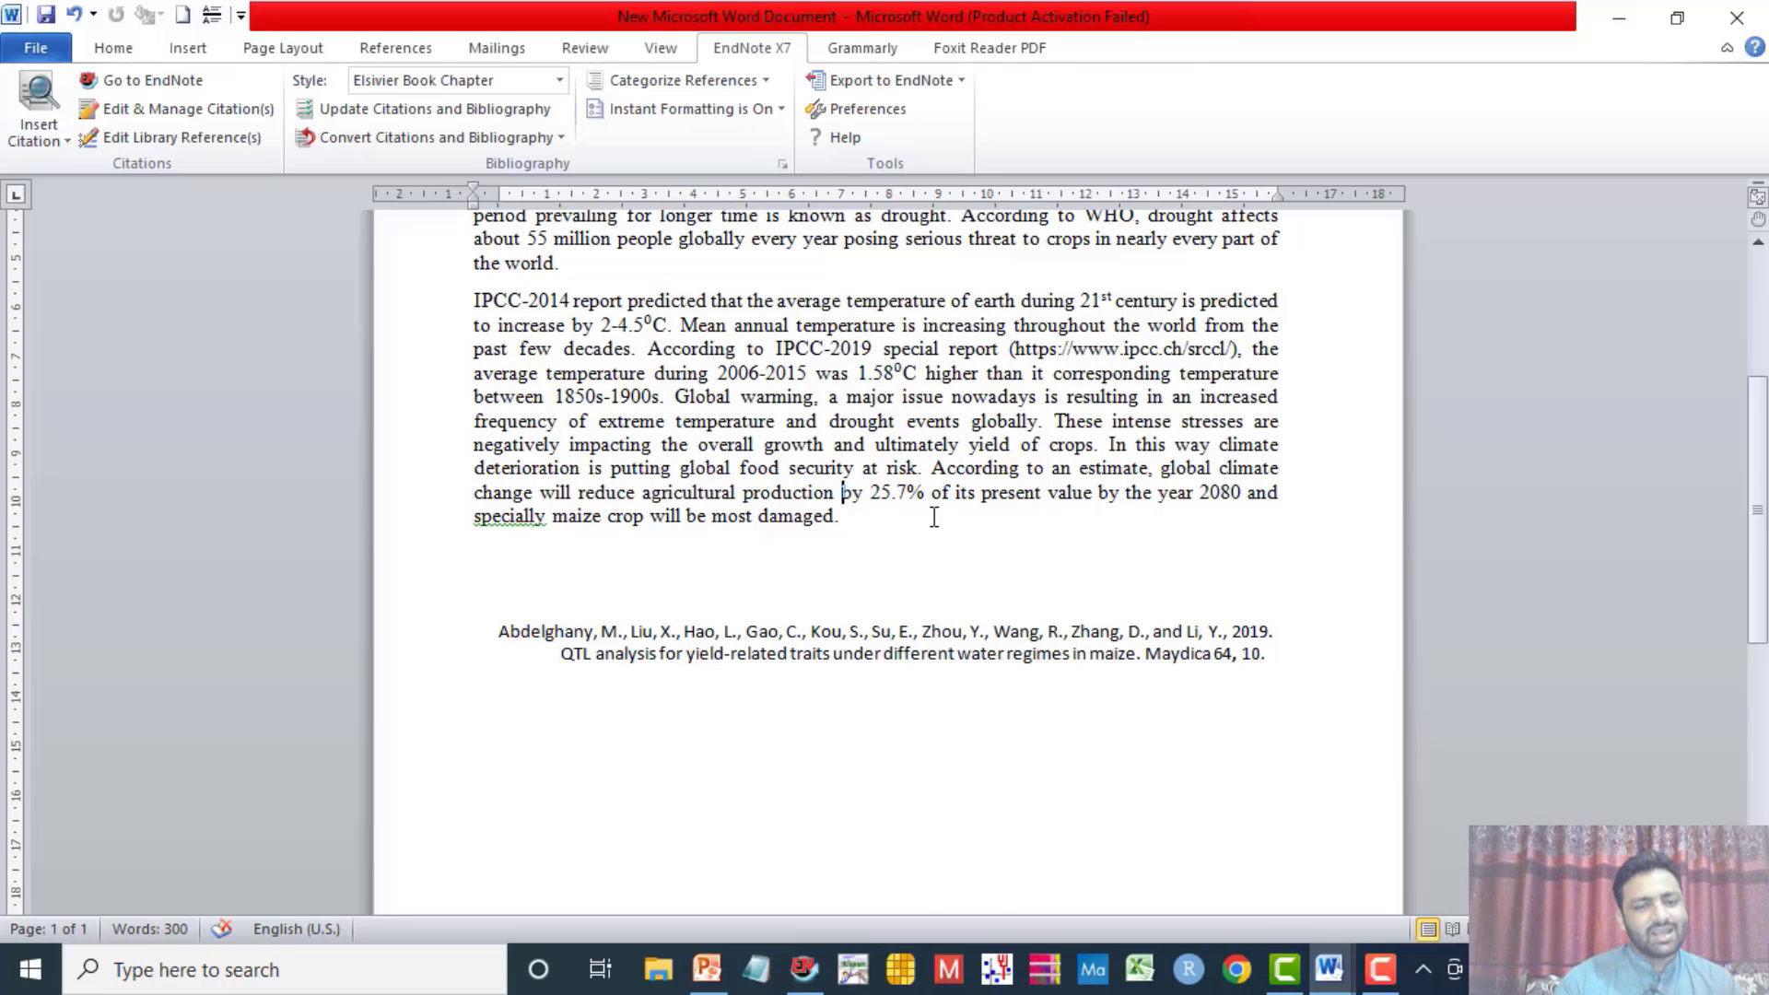
Step: Insert the 2015 PloS one genome-wide association reference from EndNote as a citation after "(drought and waterlogging)", preceded by a space
scroll(933, 517, up, 3)
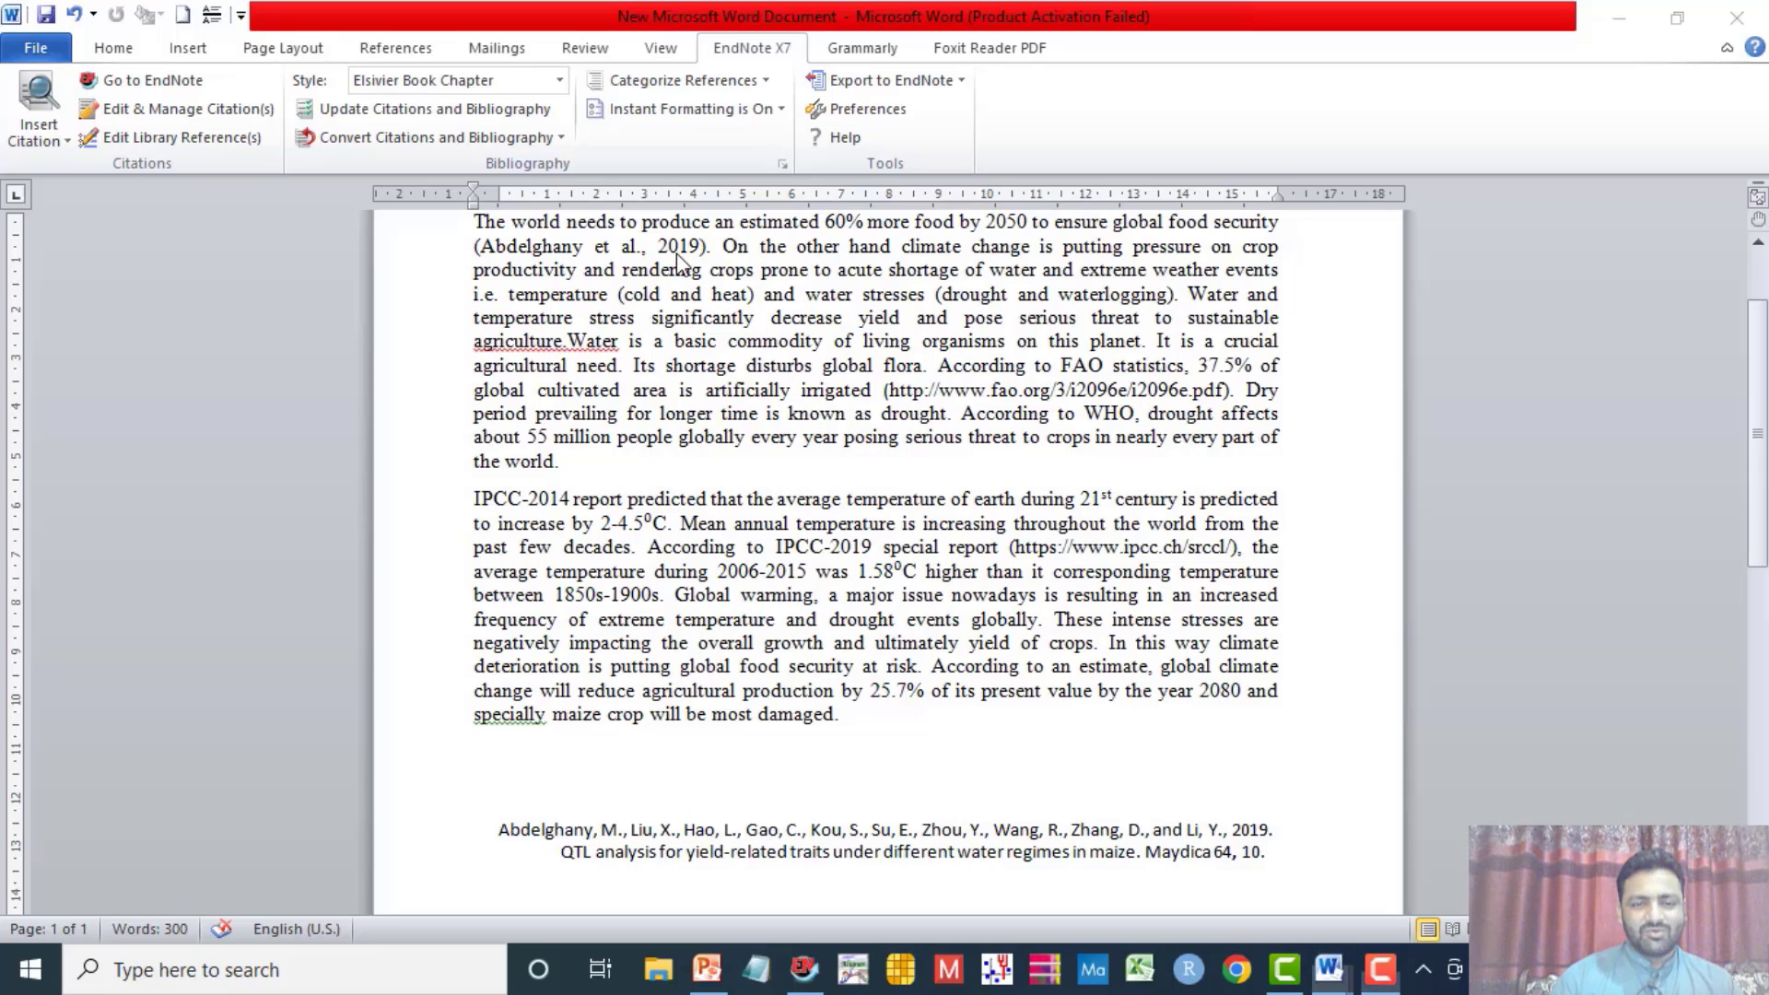
drag(744, 233, 1182, 299)
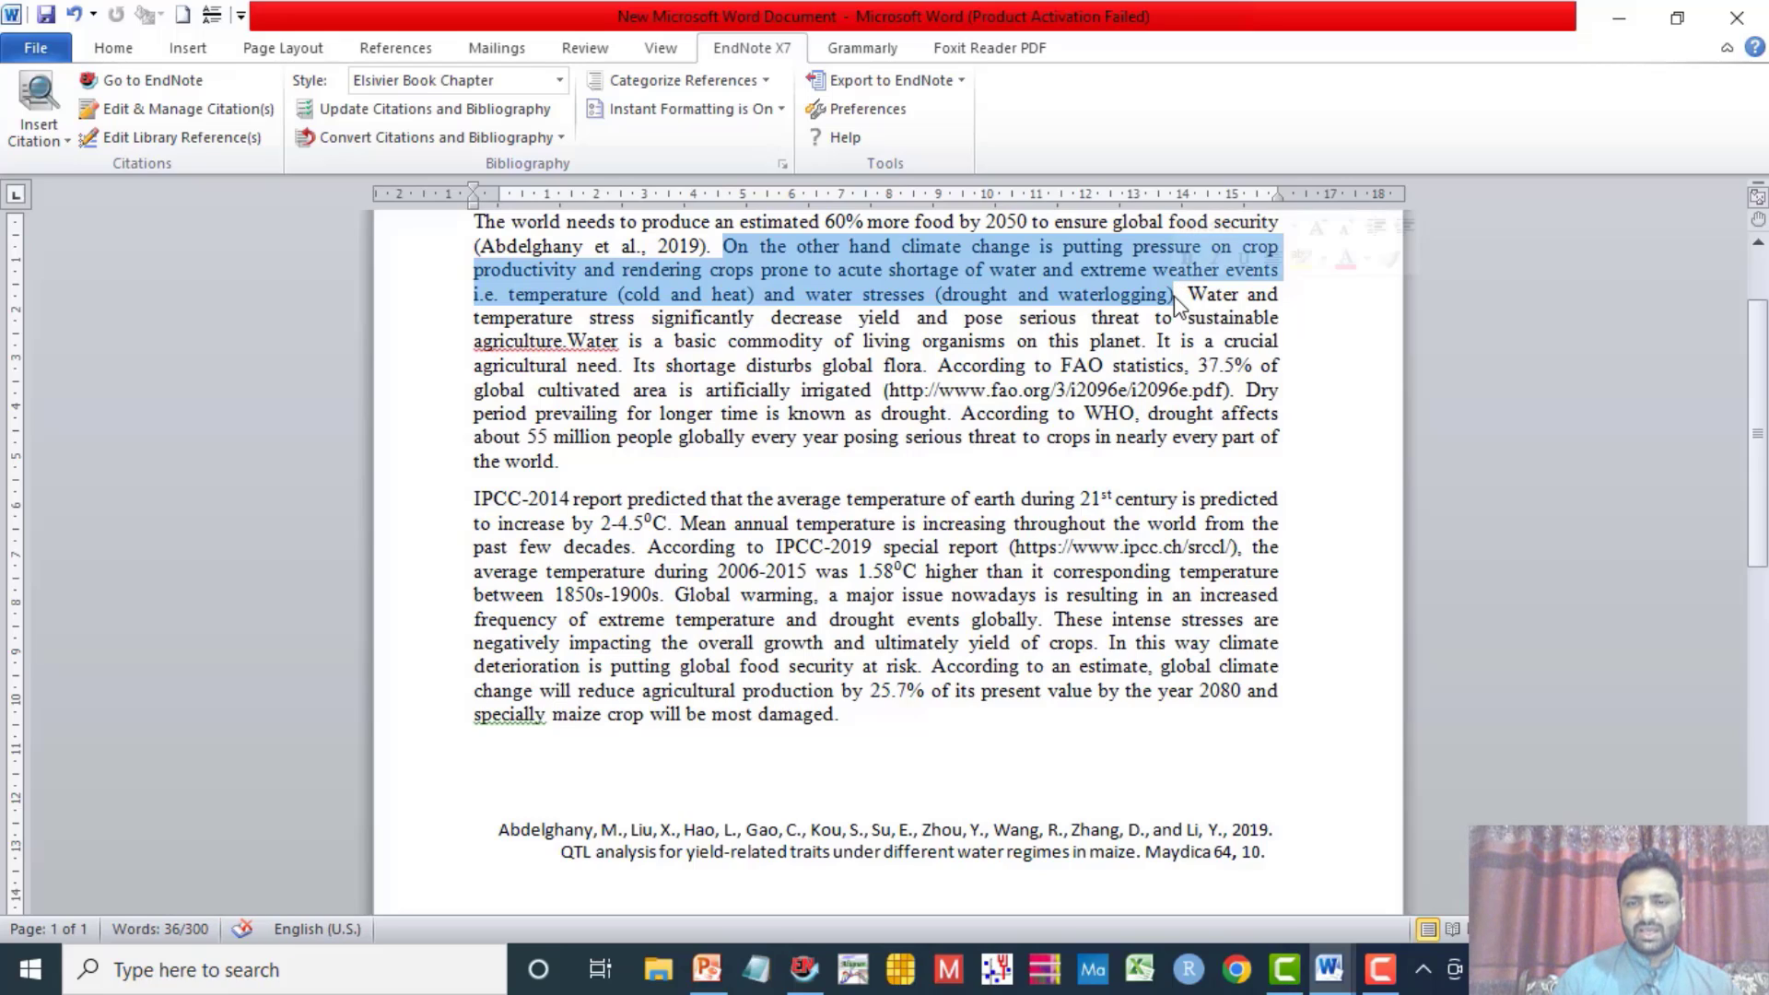
click(1176, 298)
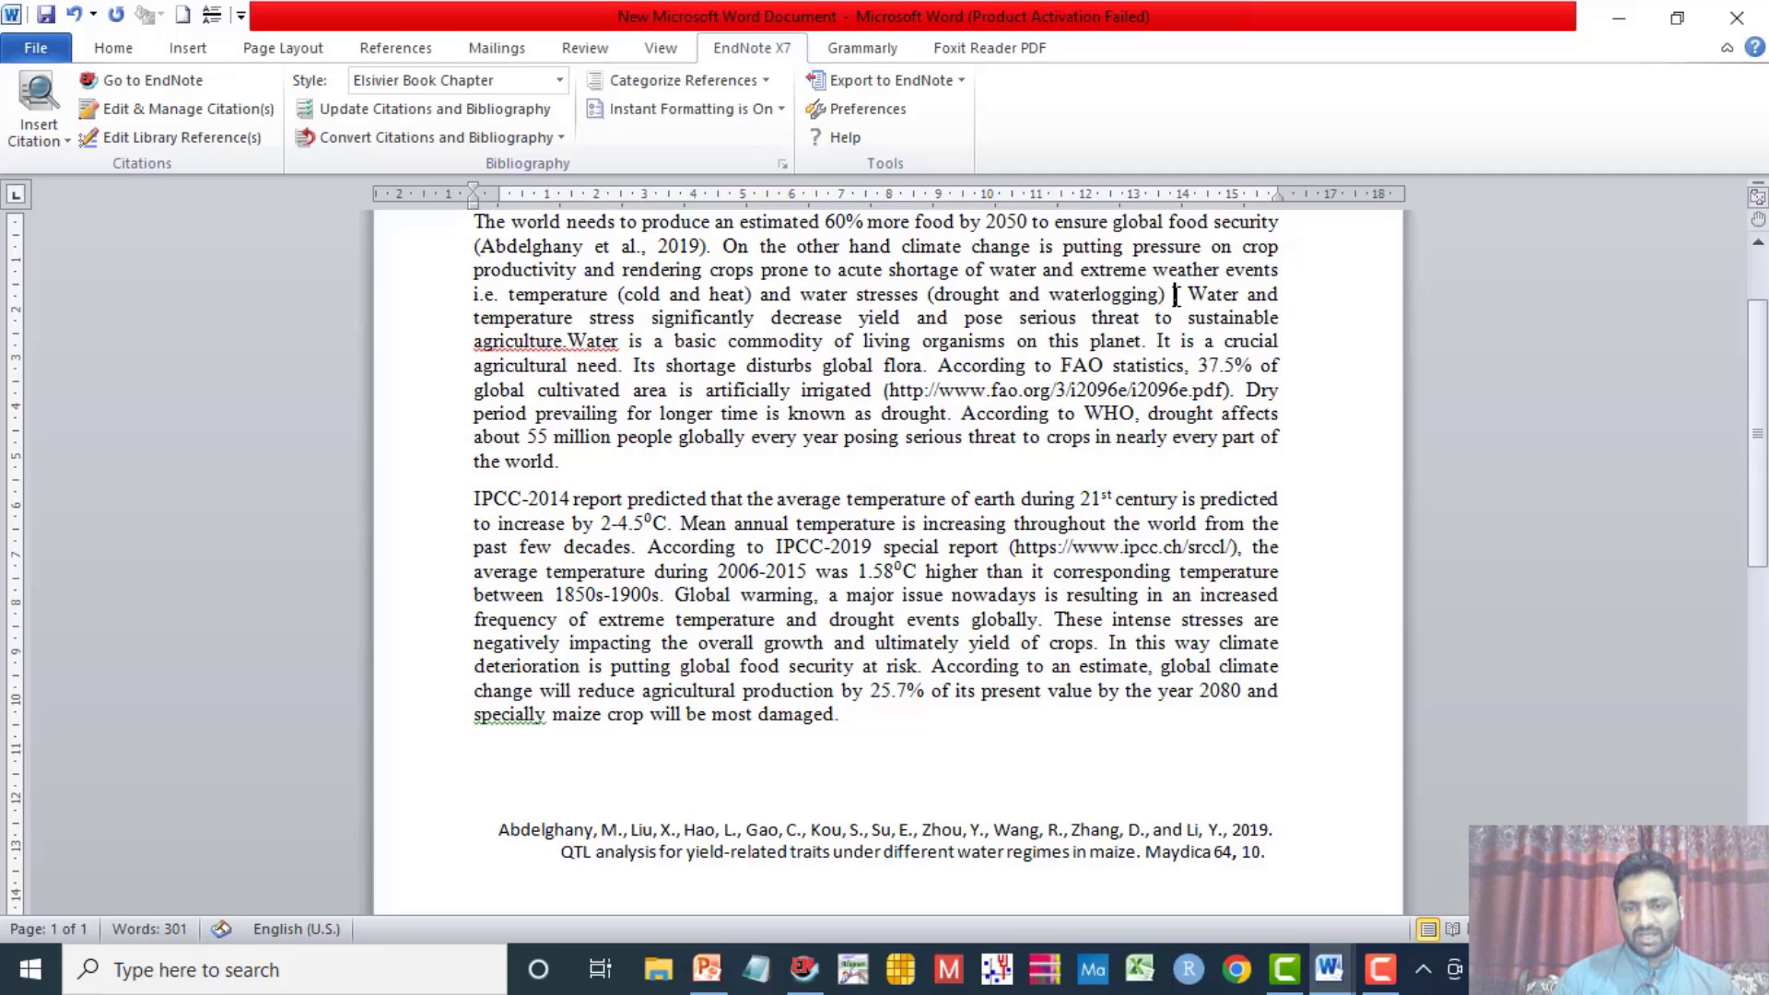
click(805, 967)
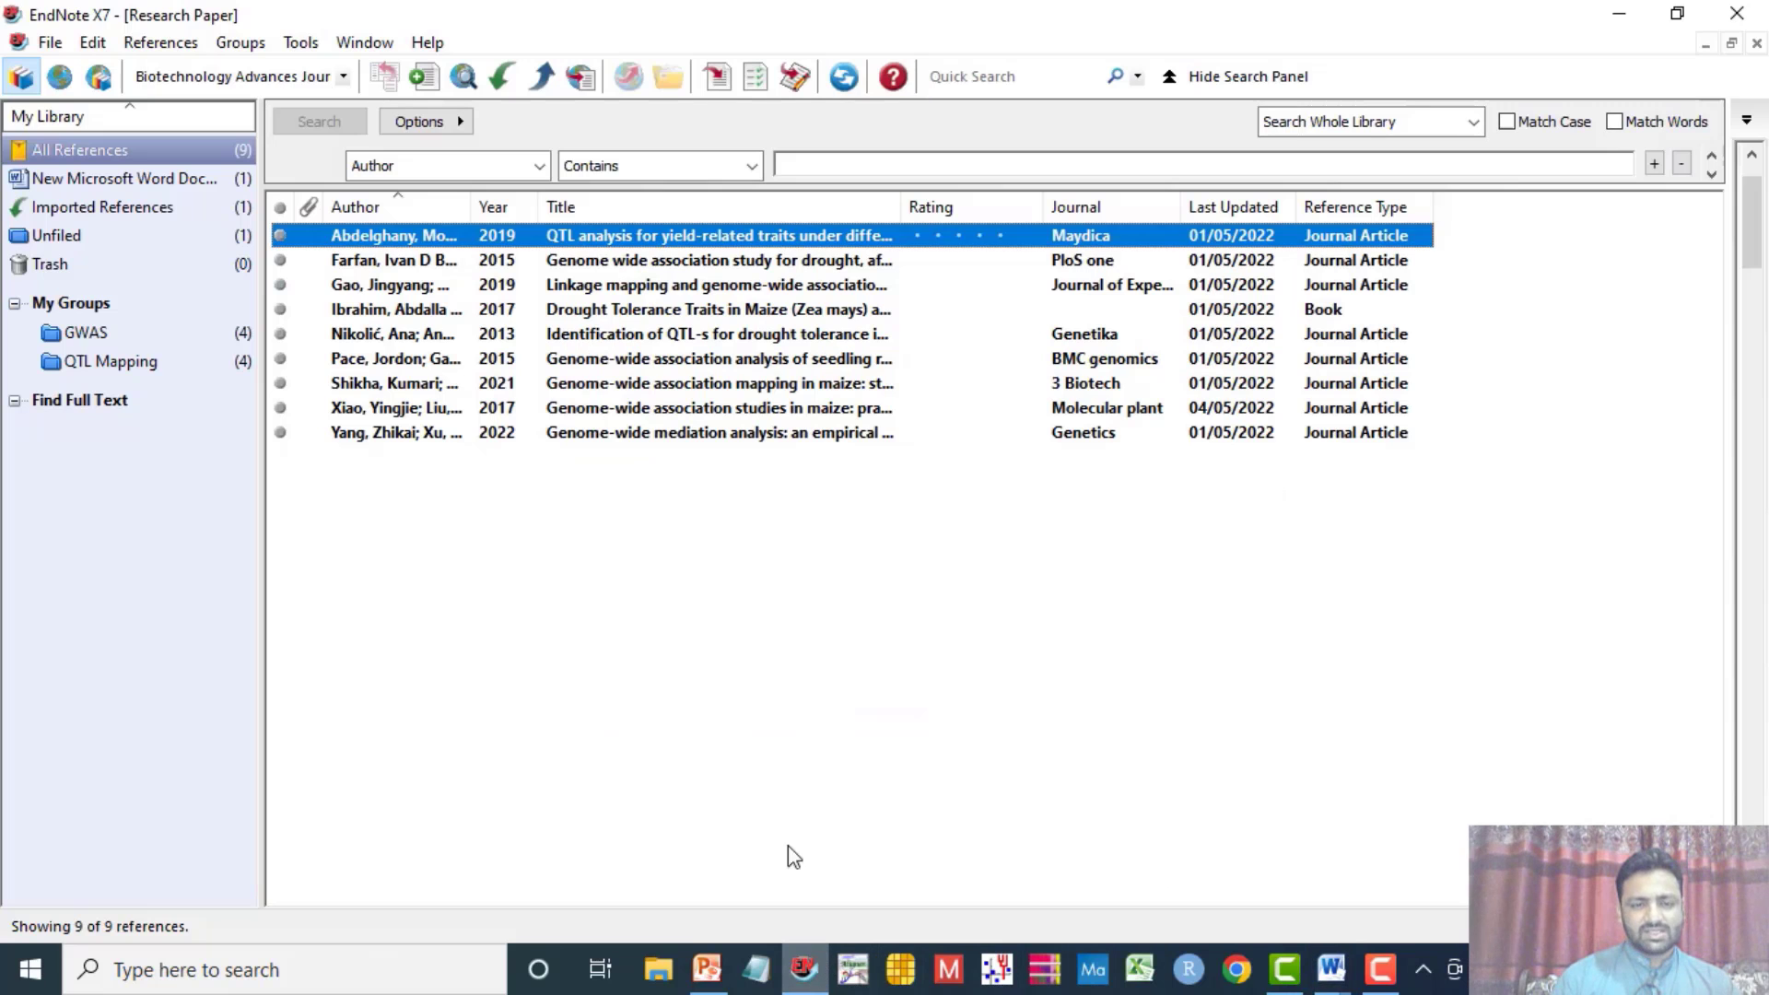
click(619, 268)
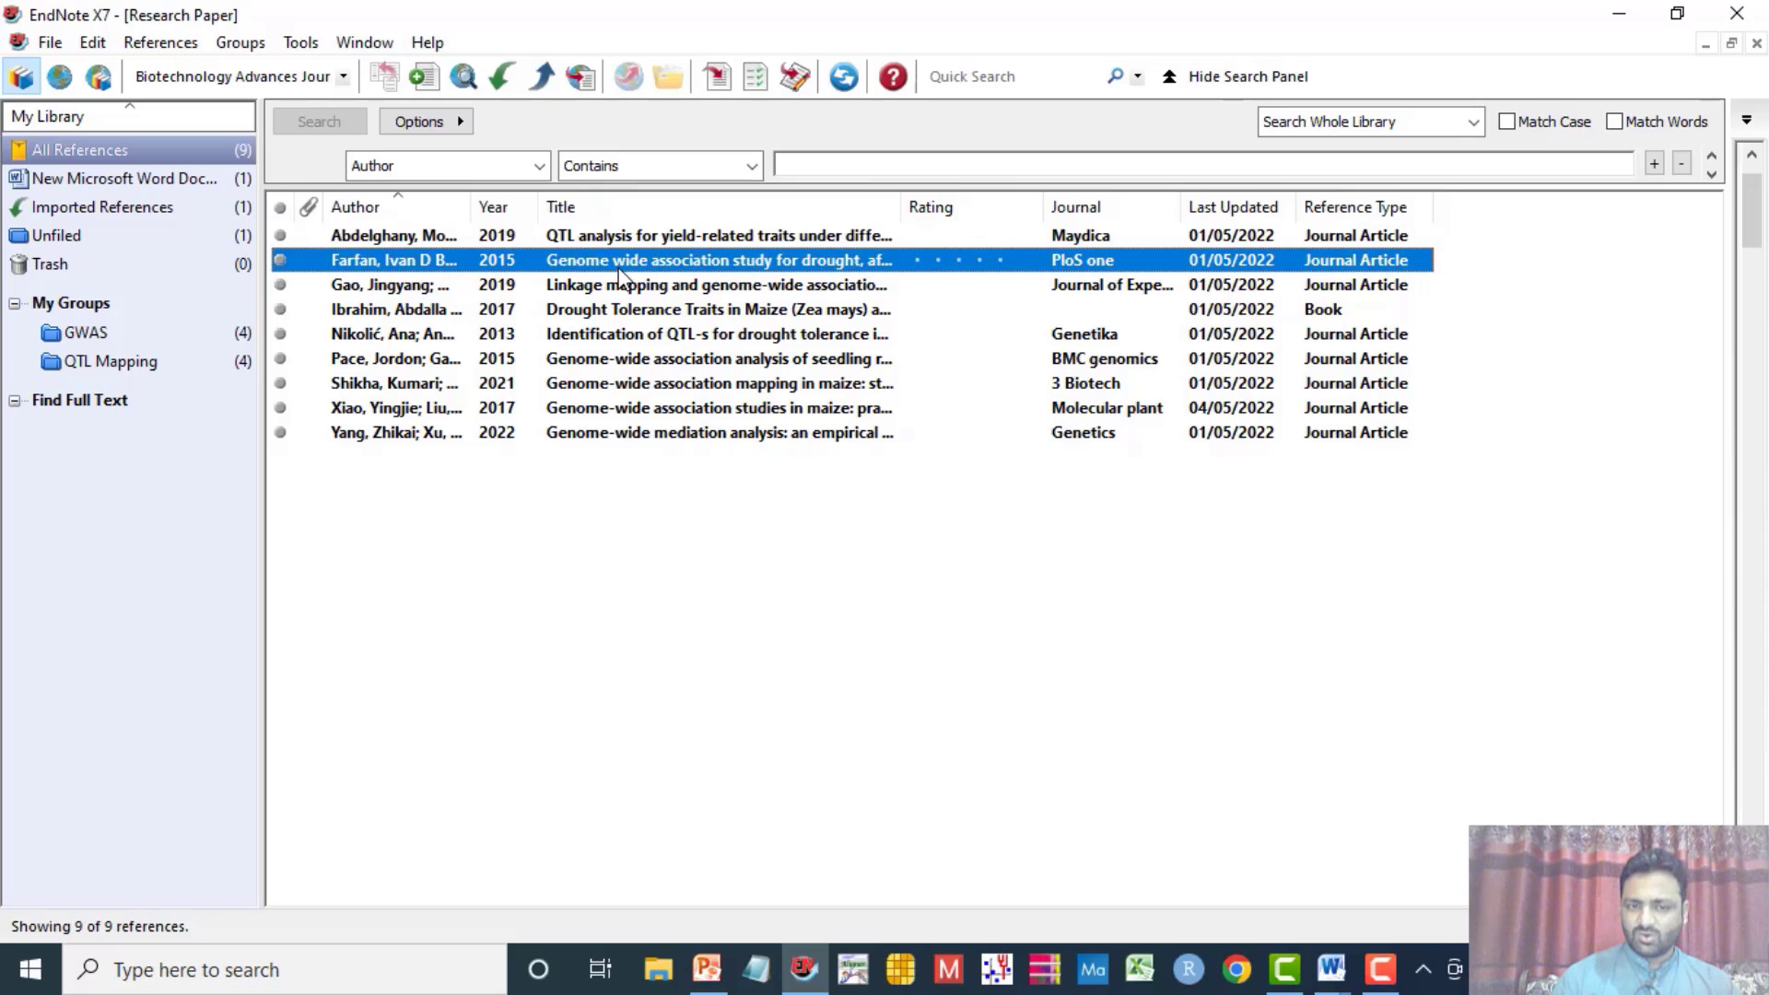
click(723, 67)
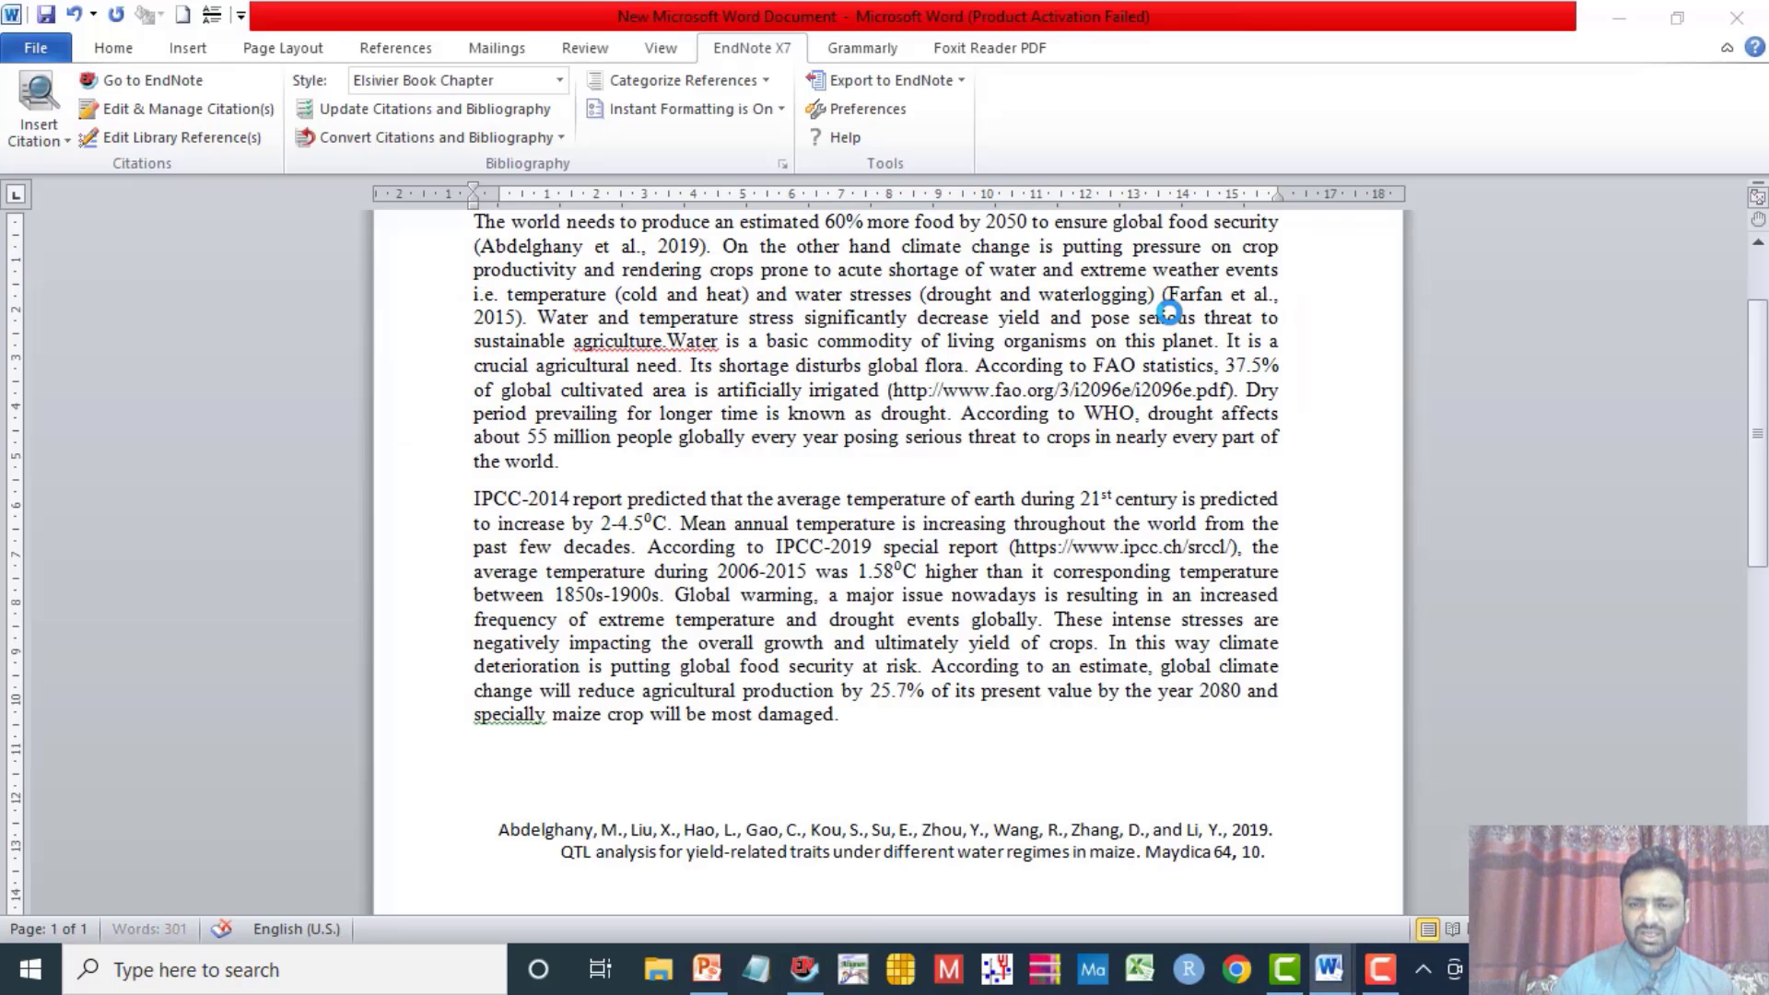
Step: Examine the new 2015 in-text citation and compare it with both entries in the bibliography
drag(1165, 296, 521, 316)
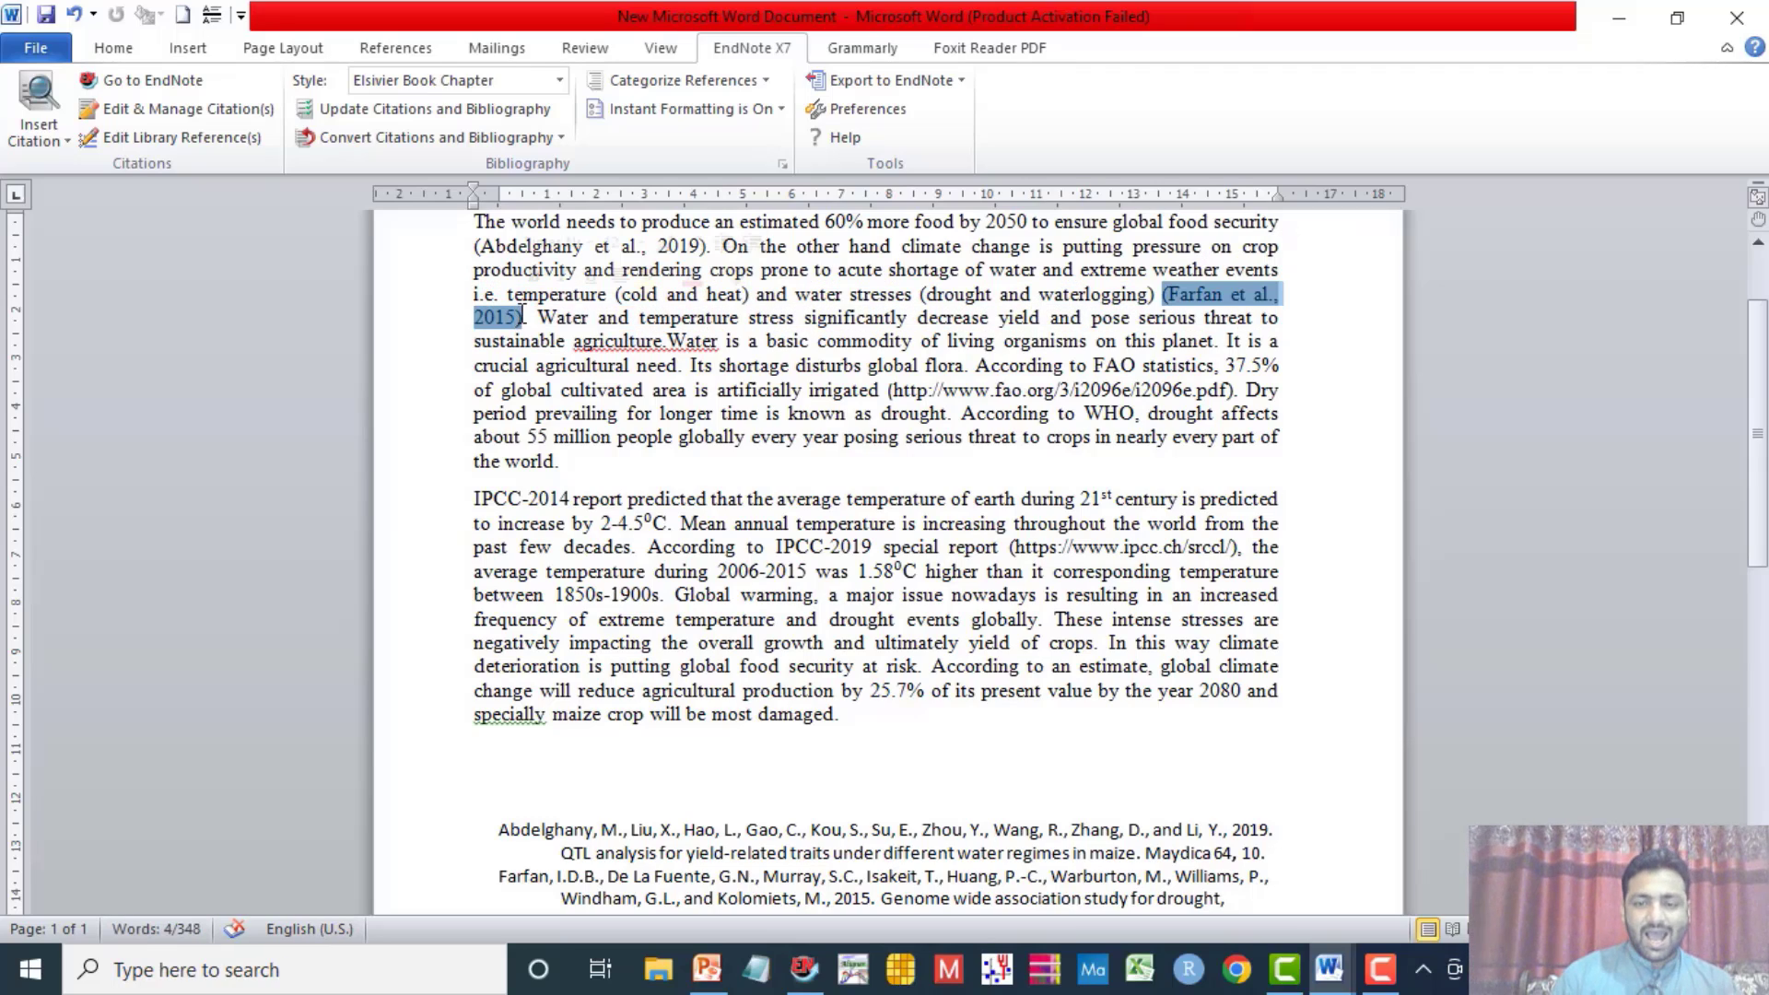
drag(1766, 394, 1767, 501)
drag(495, 614, 706, 675)
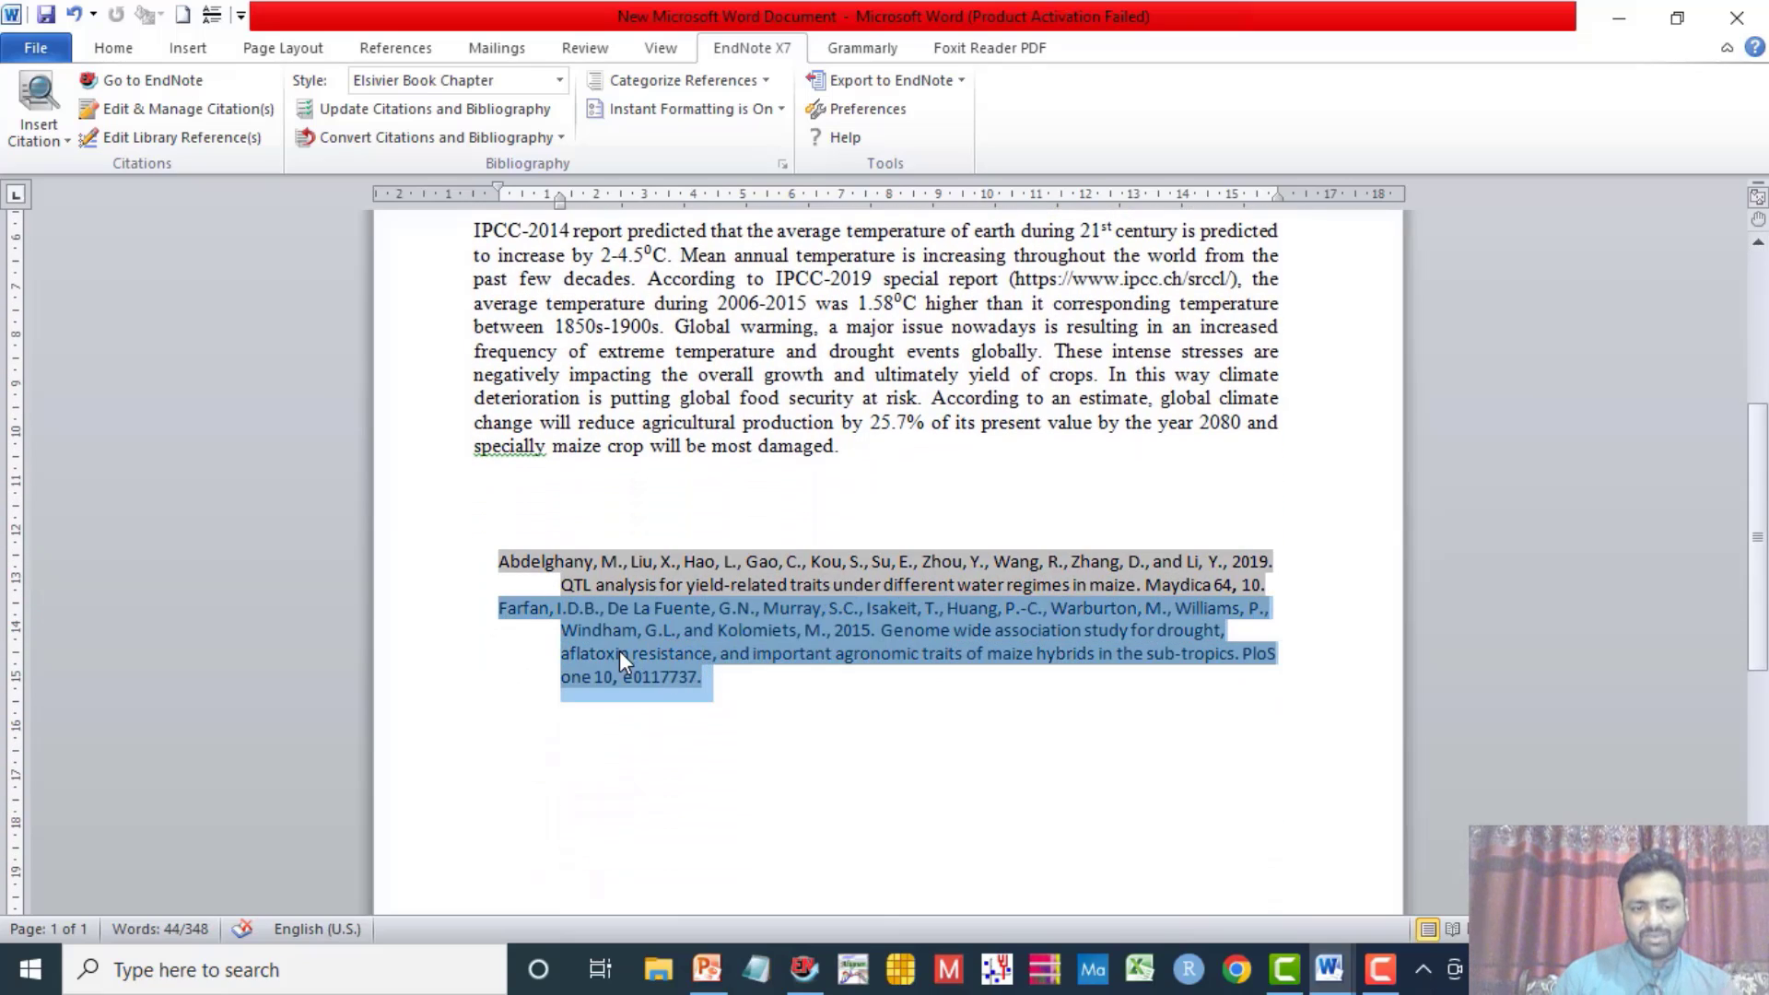
click(532, 610)
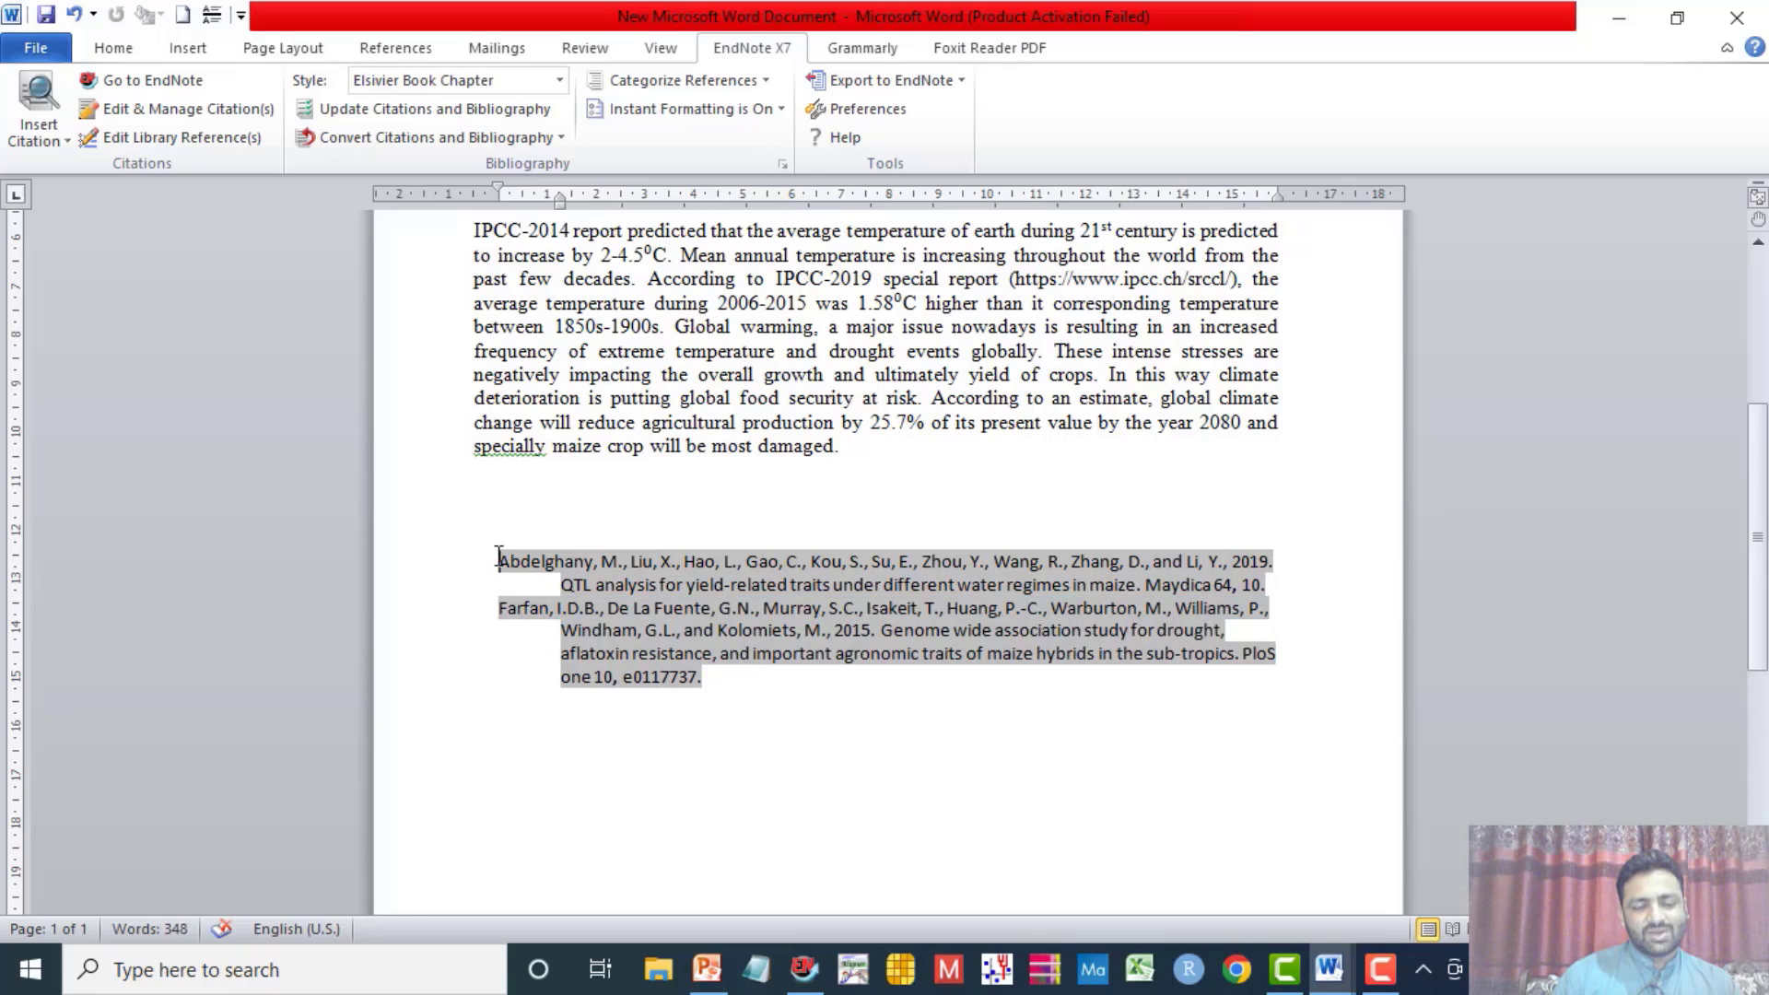
mouse_move(498, 557)
mouse_down()
mouse_move(737, 655)
mouse_move(743, 683)
mouse_up()
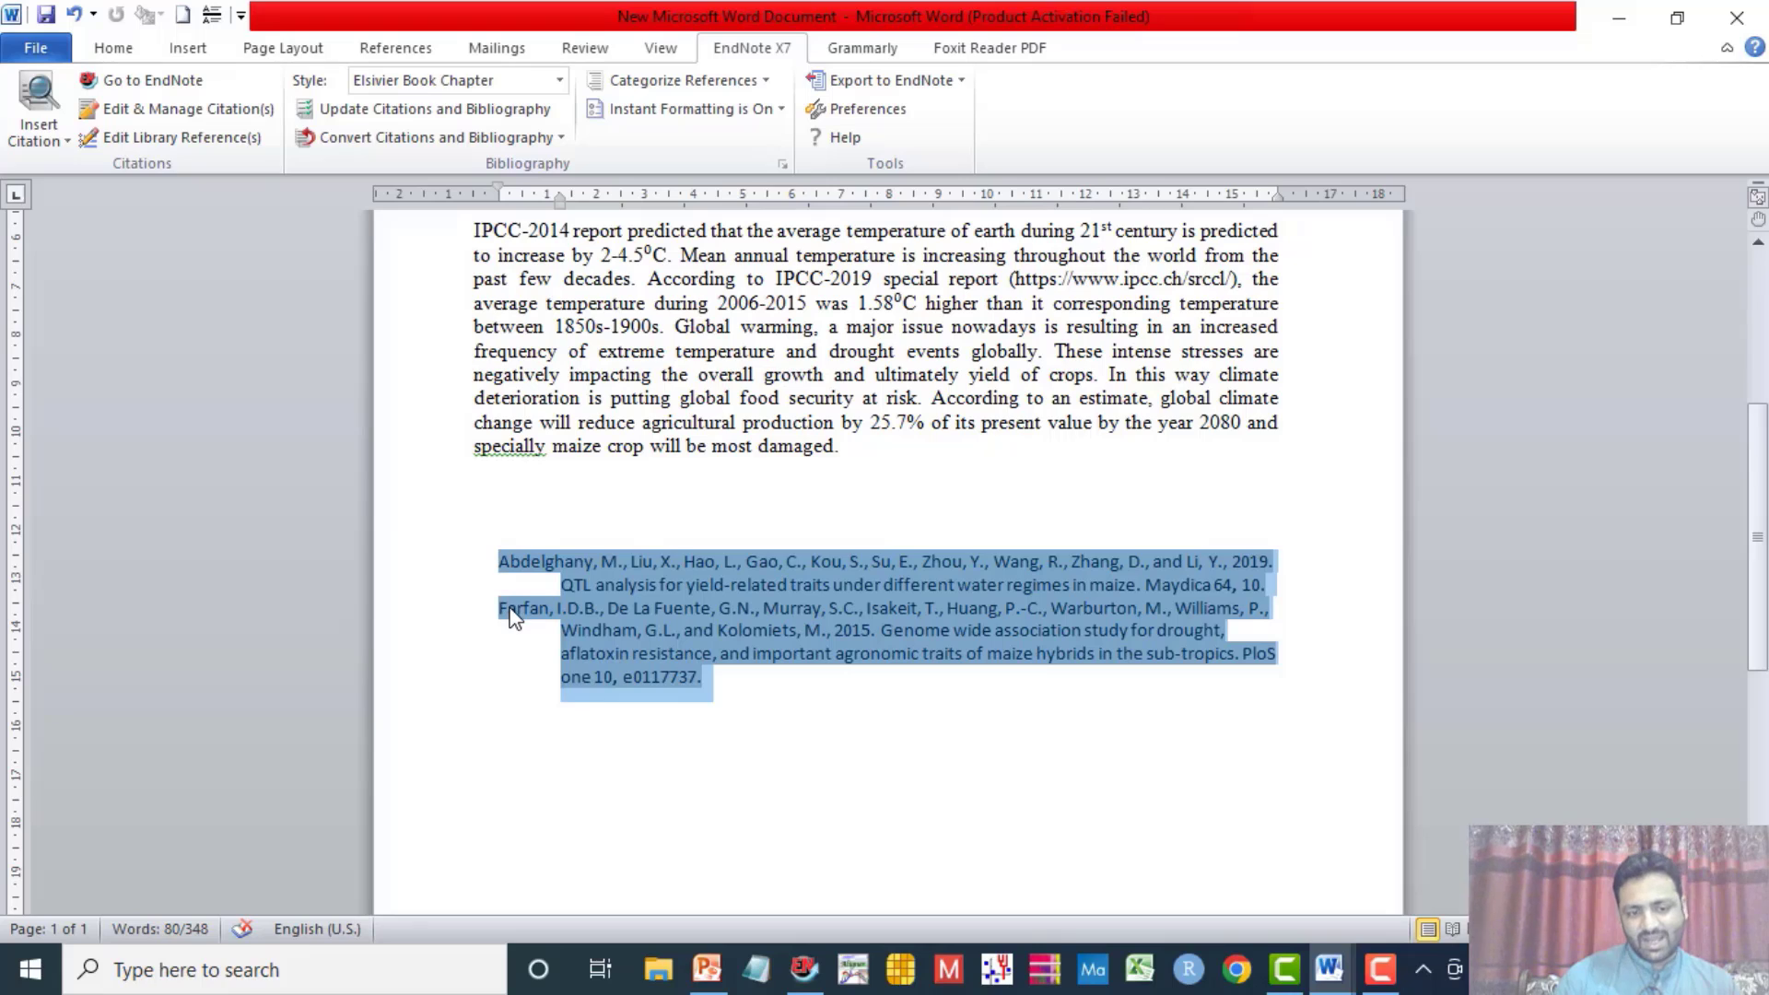
click(750, 654)
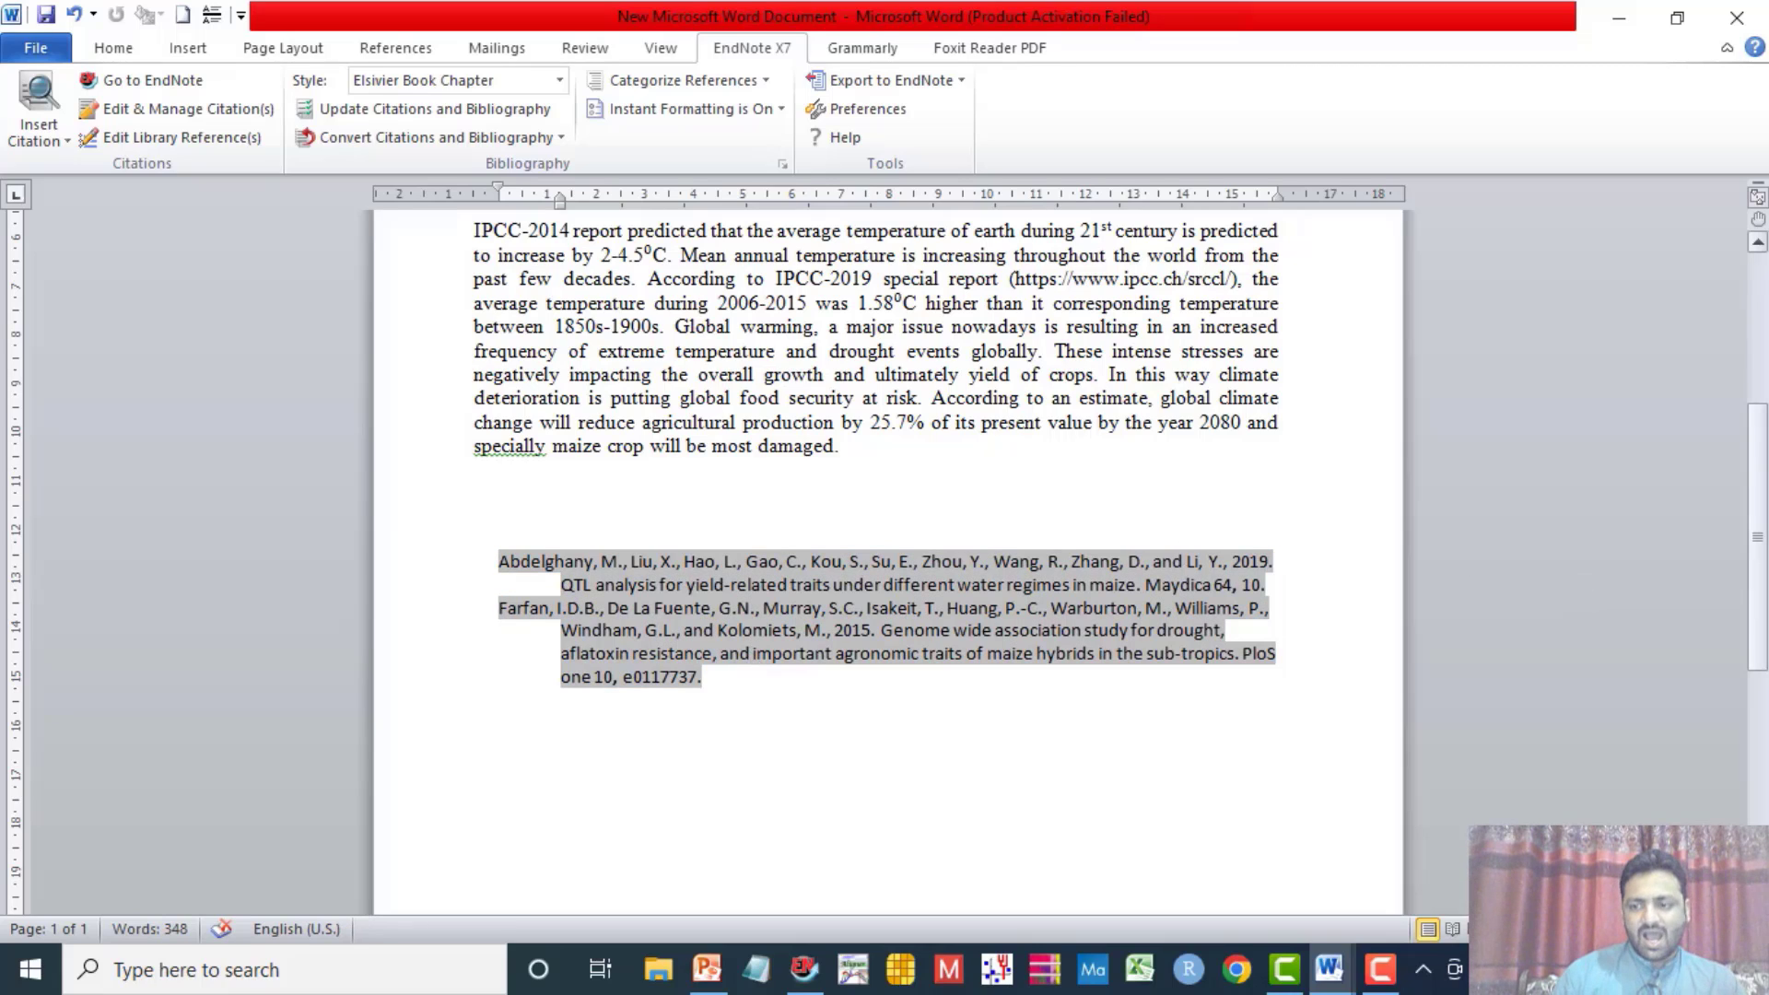
Step: Add the missing space after "agriculture." and insert EndNote's 2019 linkage mapping reference as a citation, preceded by a space, before the first paragraph's final full stop
scroll(1099, 338, up, 4)
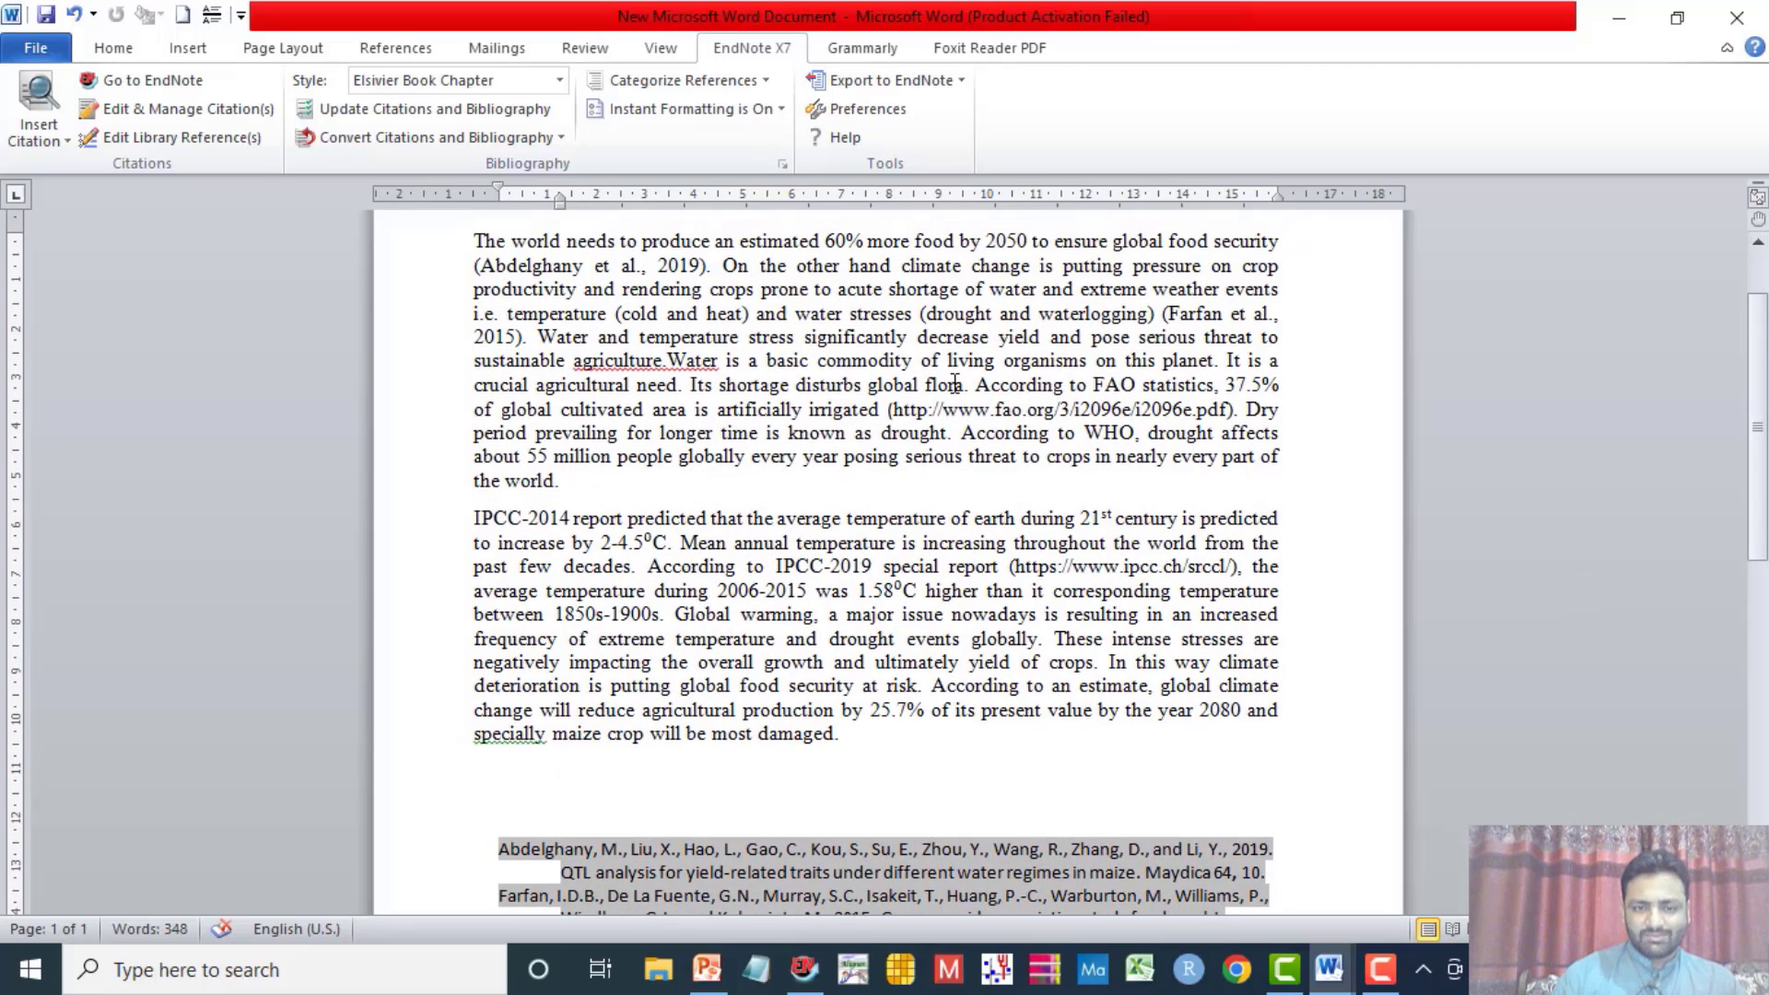
click(675, 362)
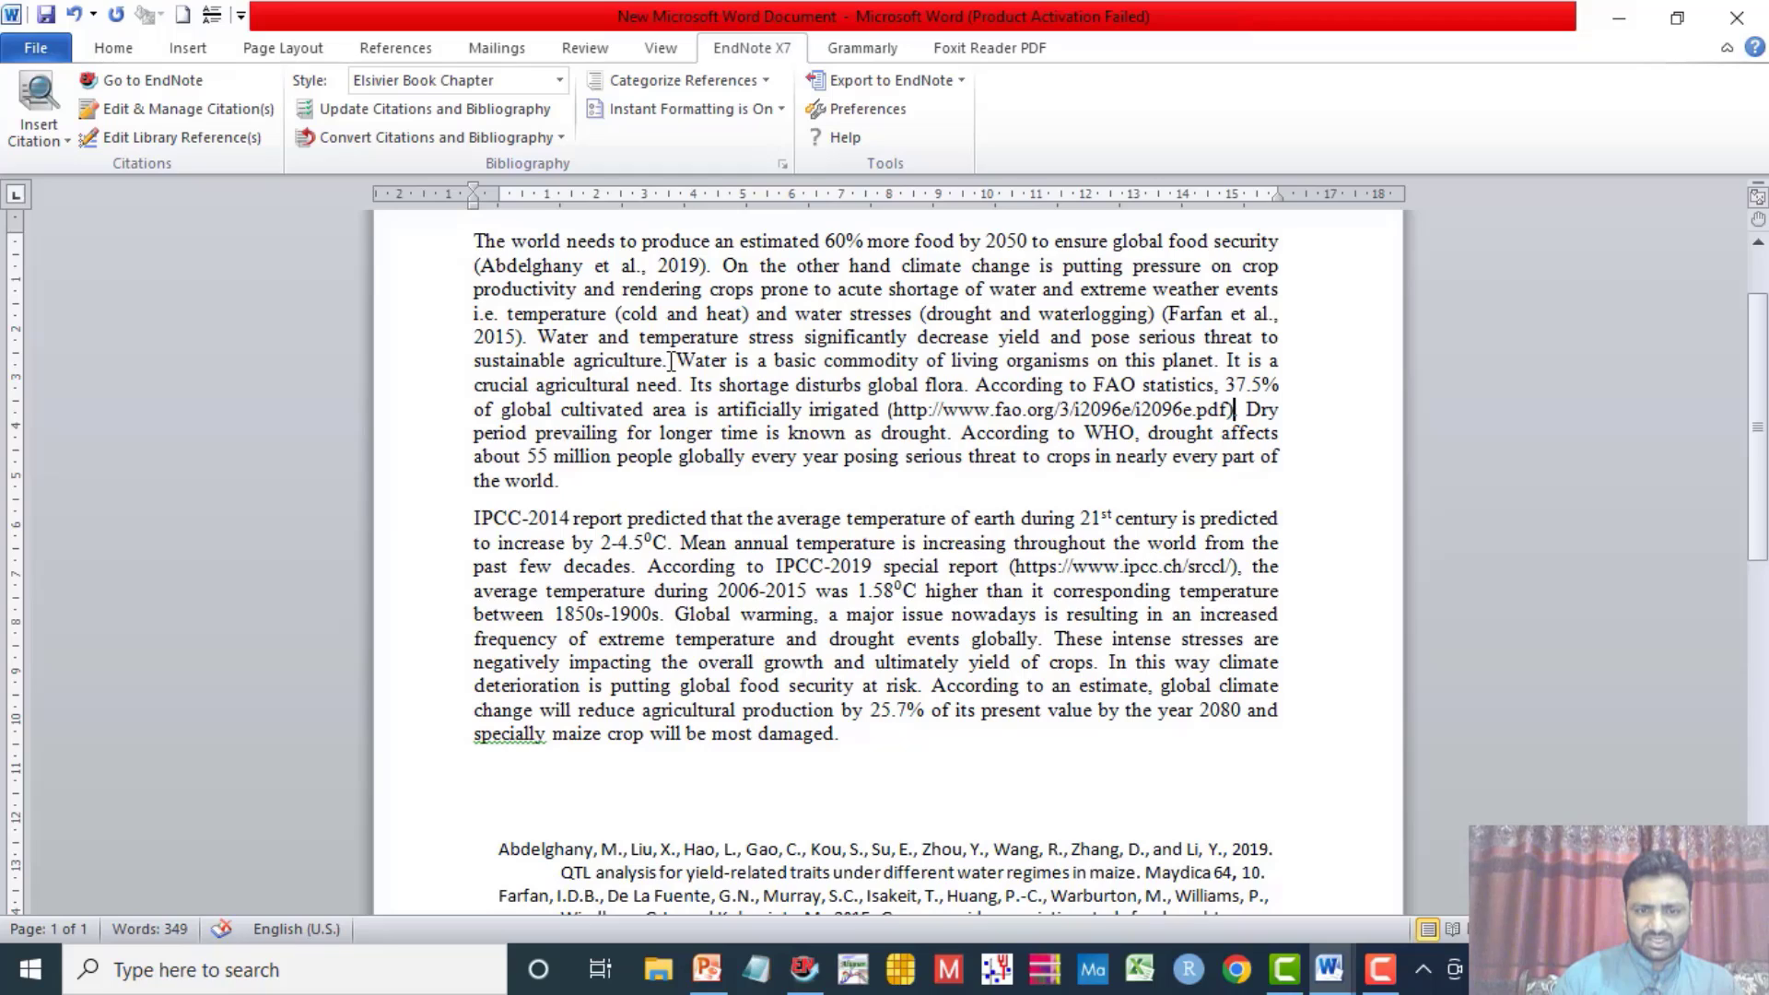
drag(661, 362, 560, 479)
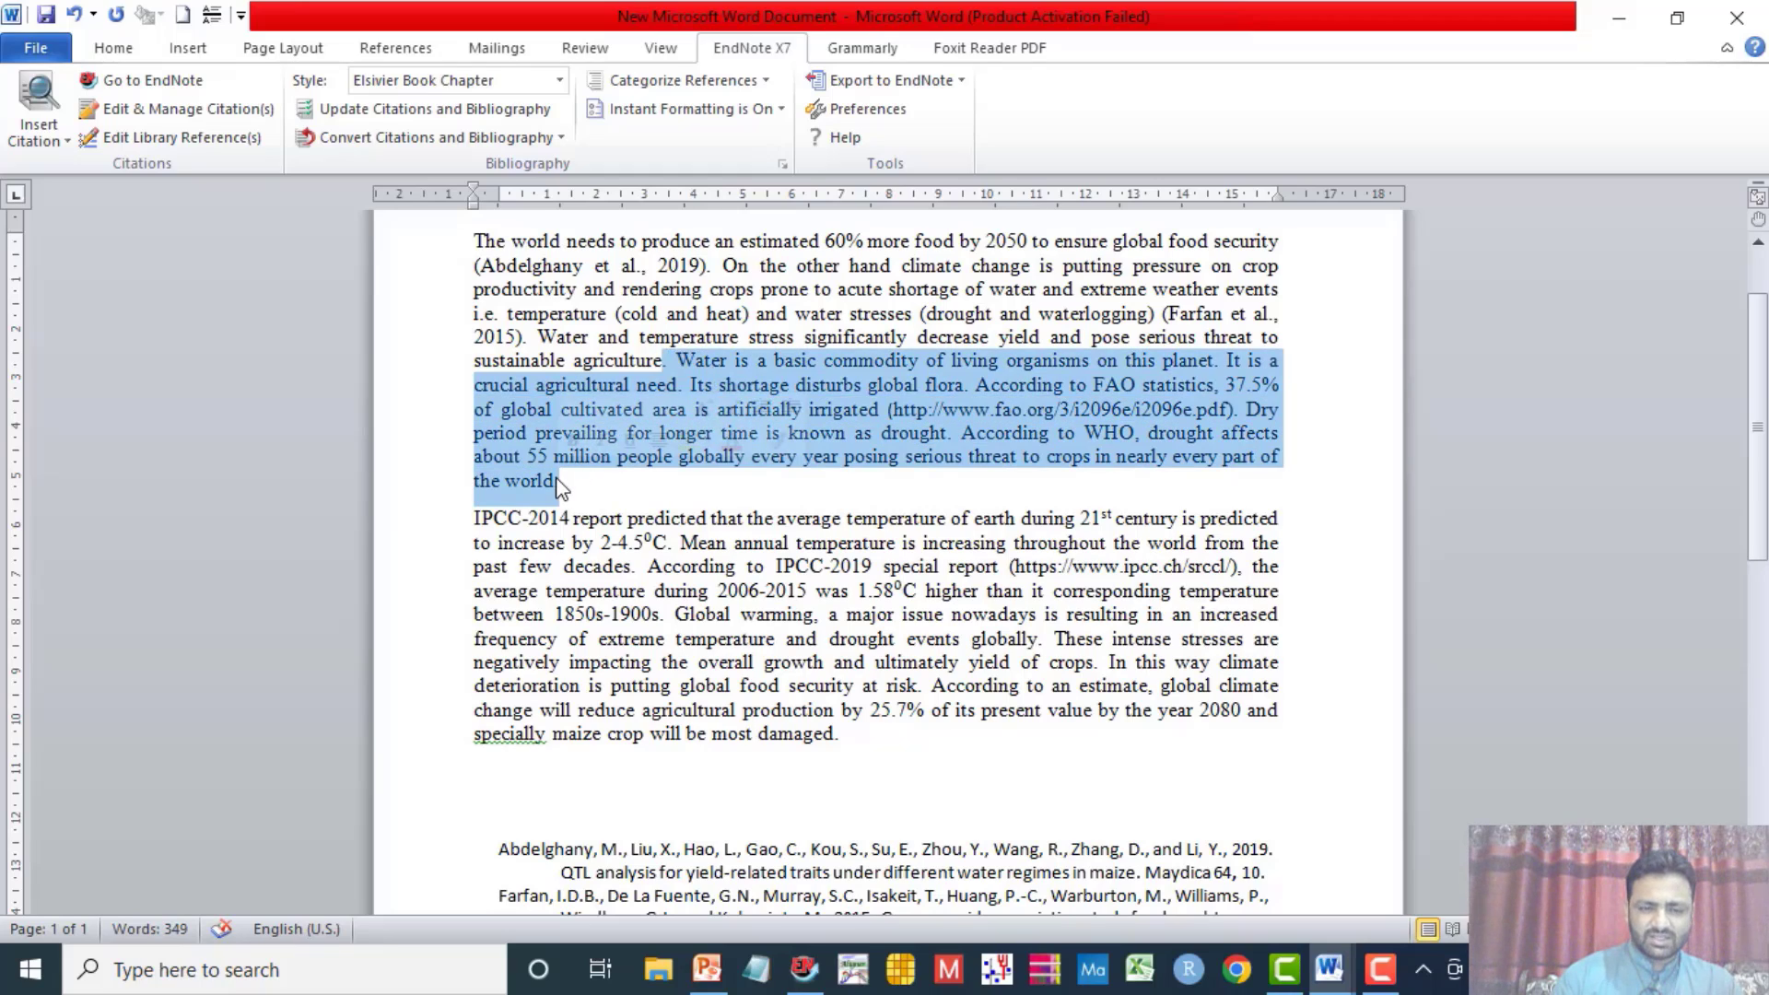
click(559, 478)
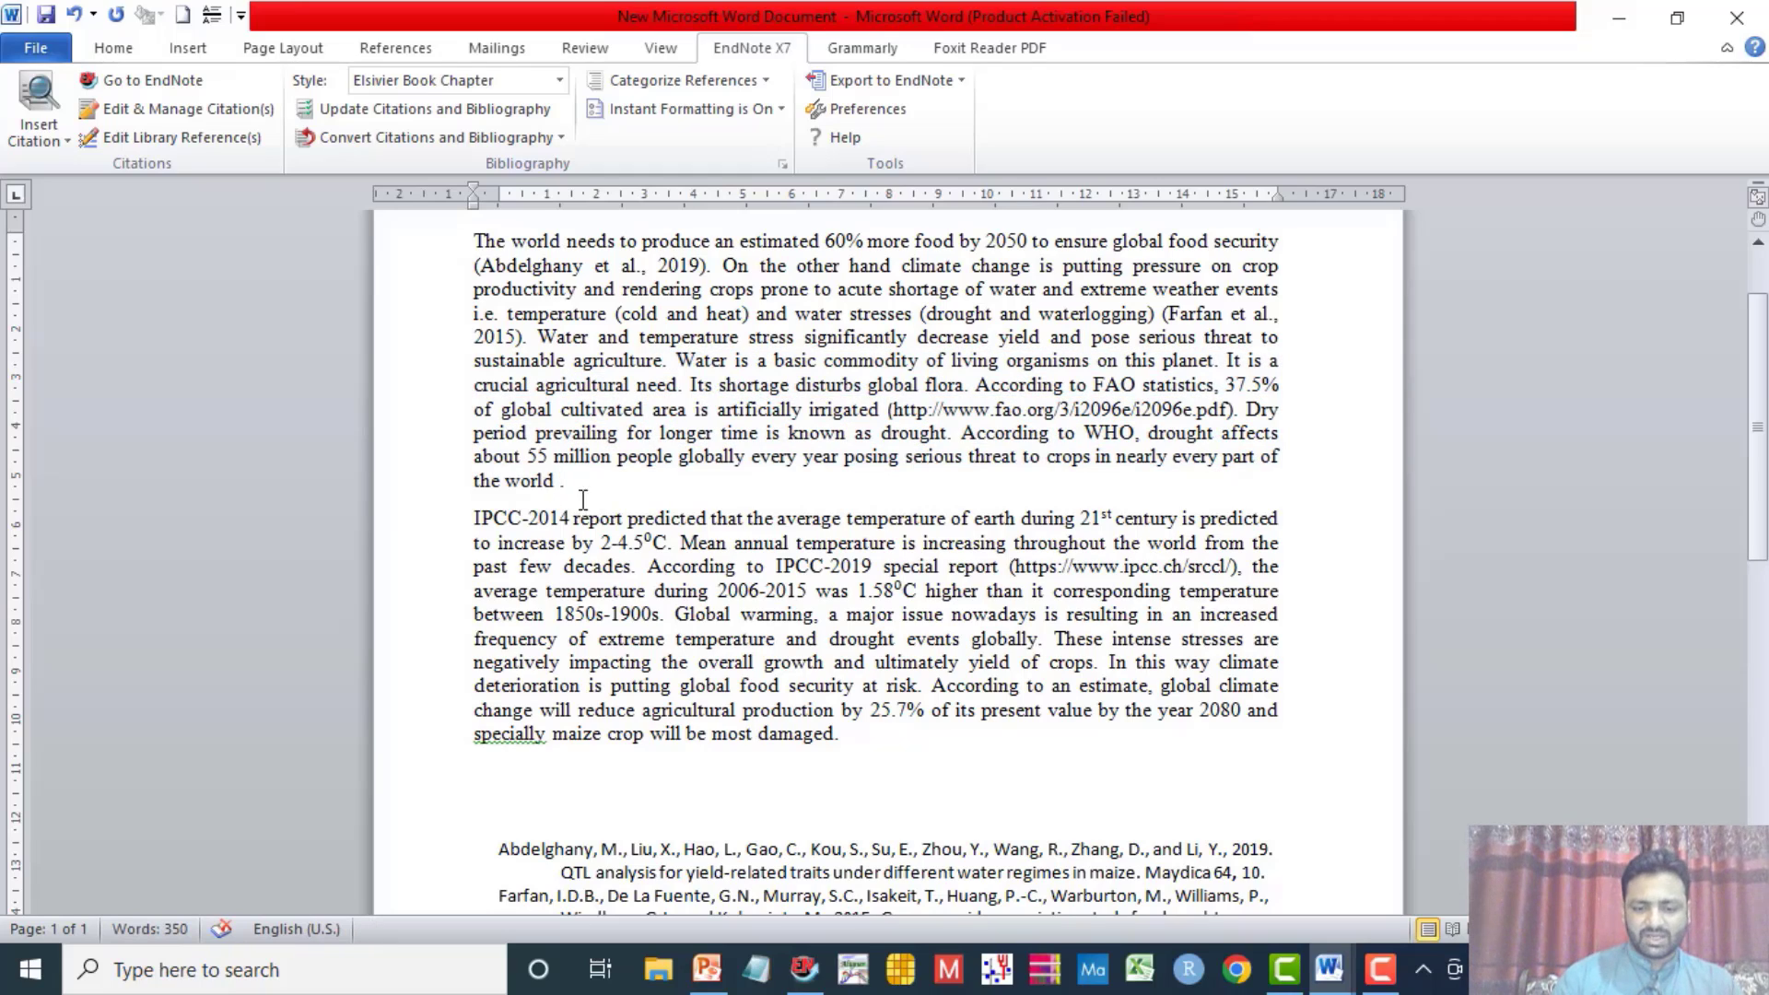
click(798, 969)
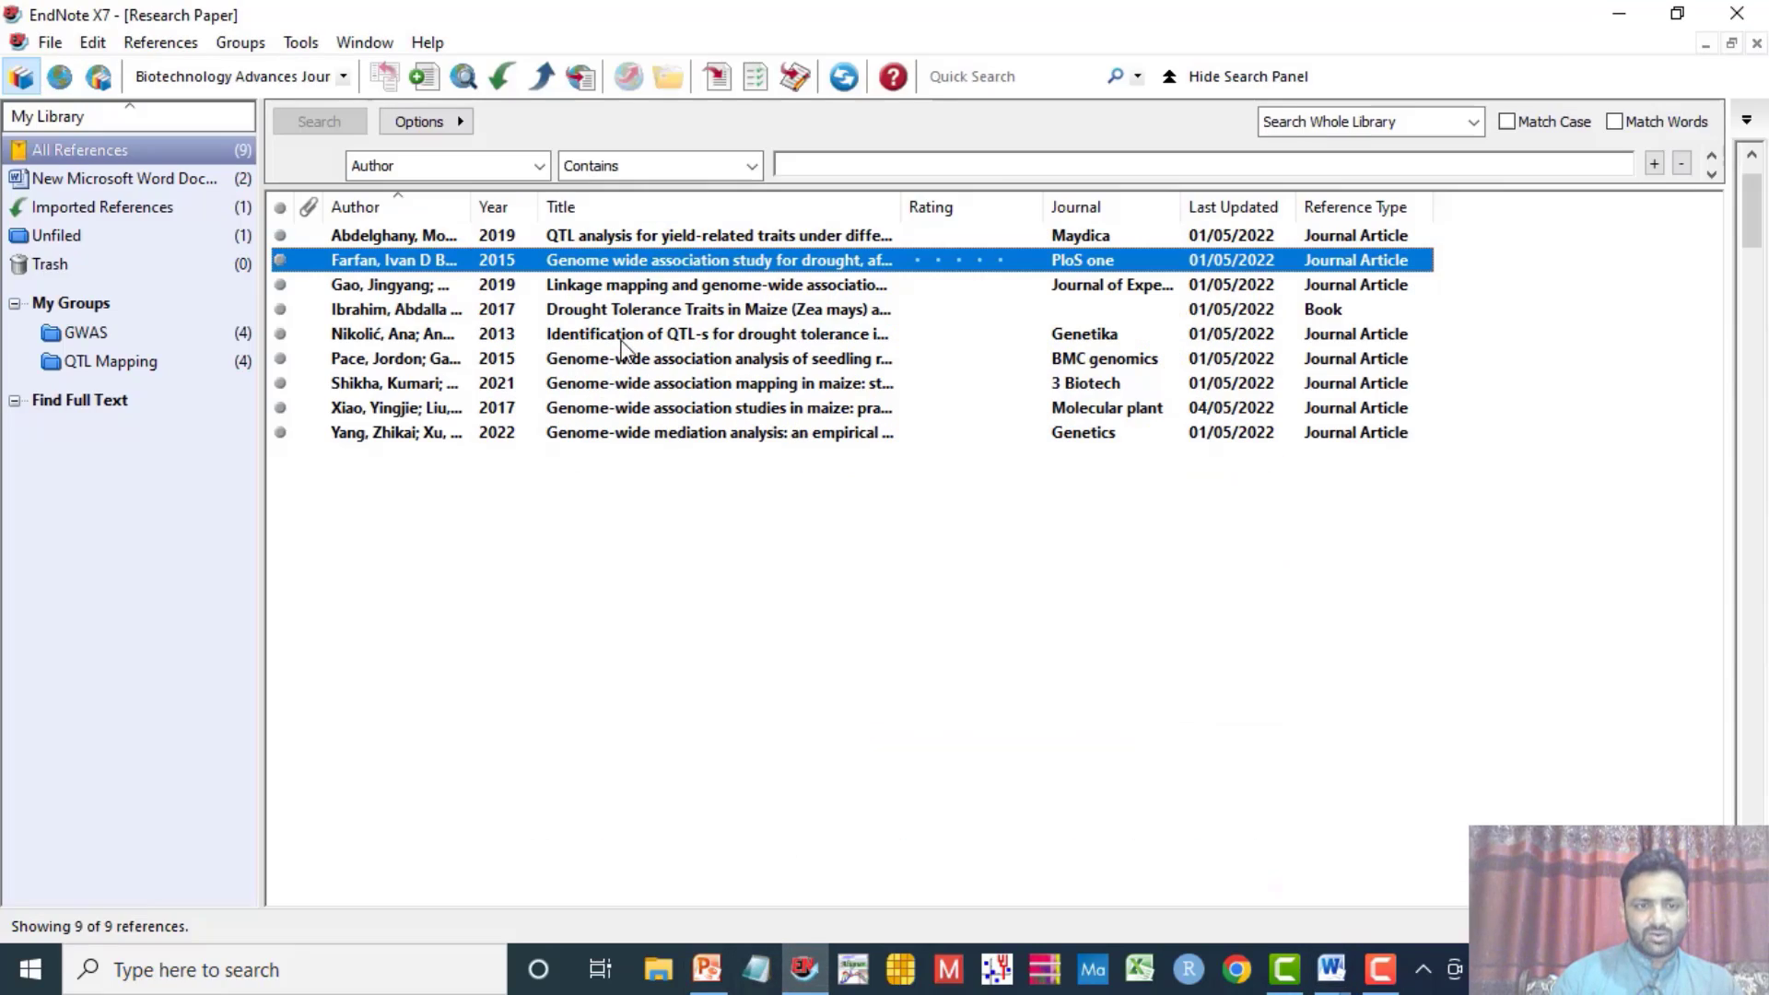
click(573, 285)
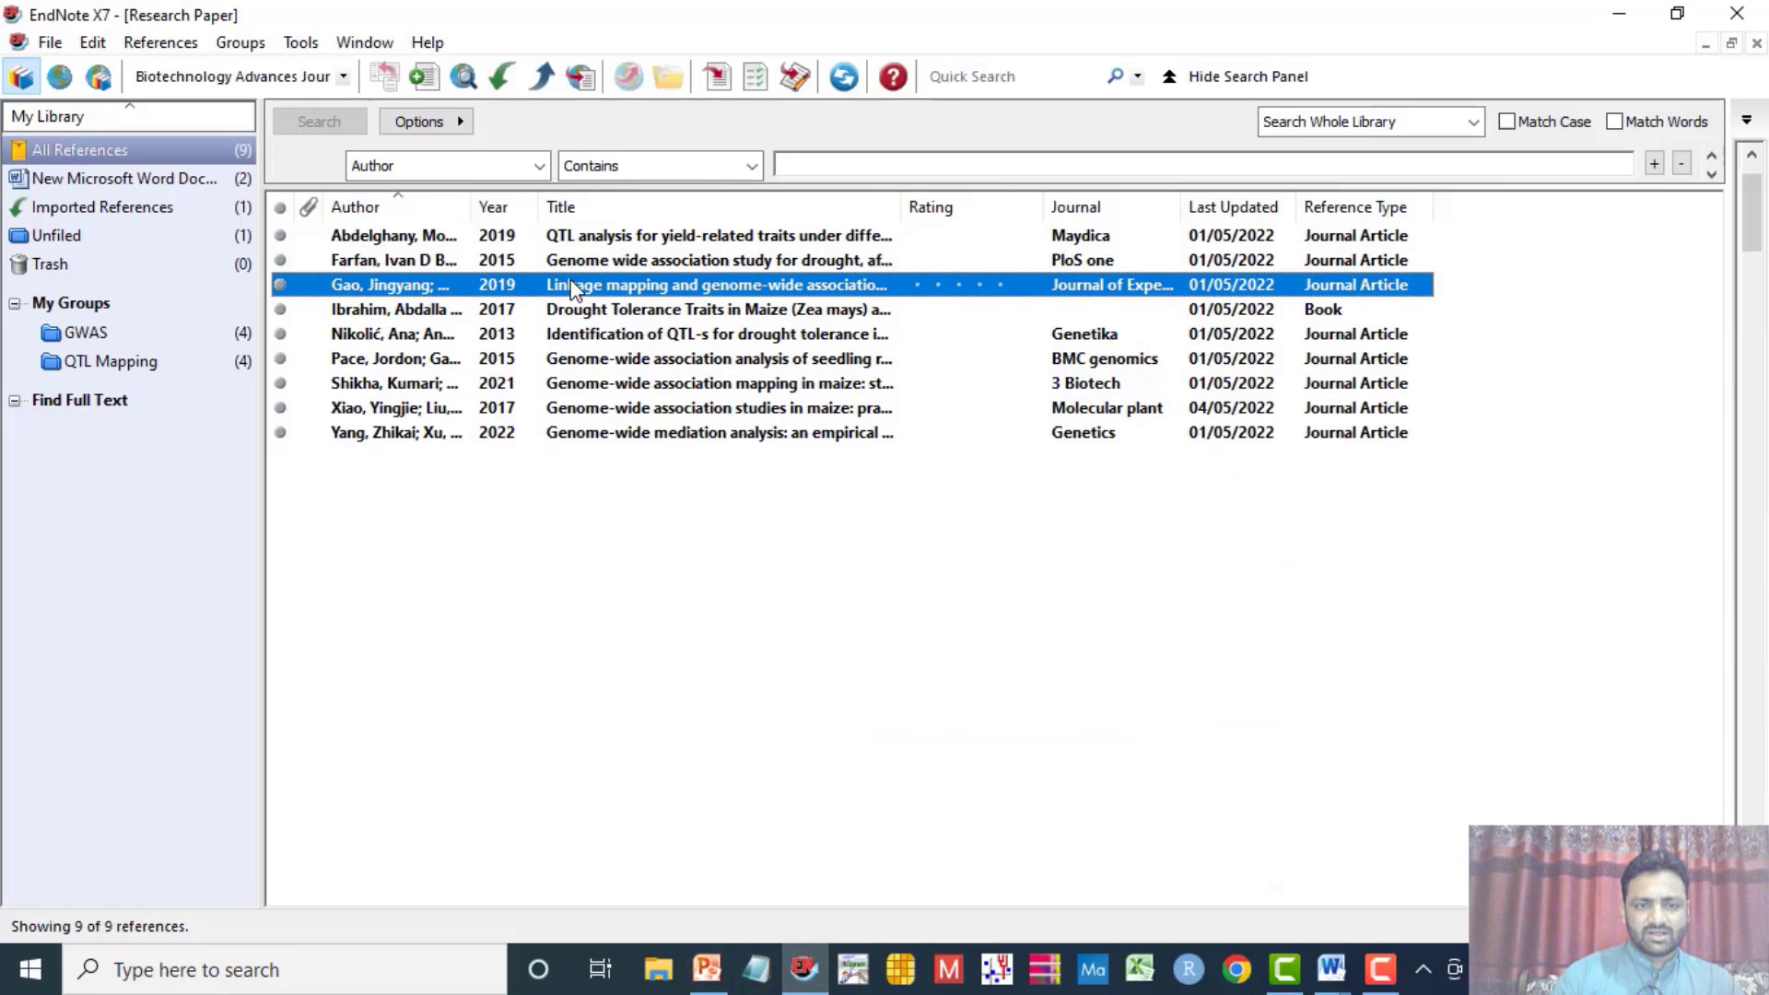
click(718, 79)
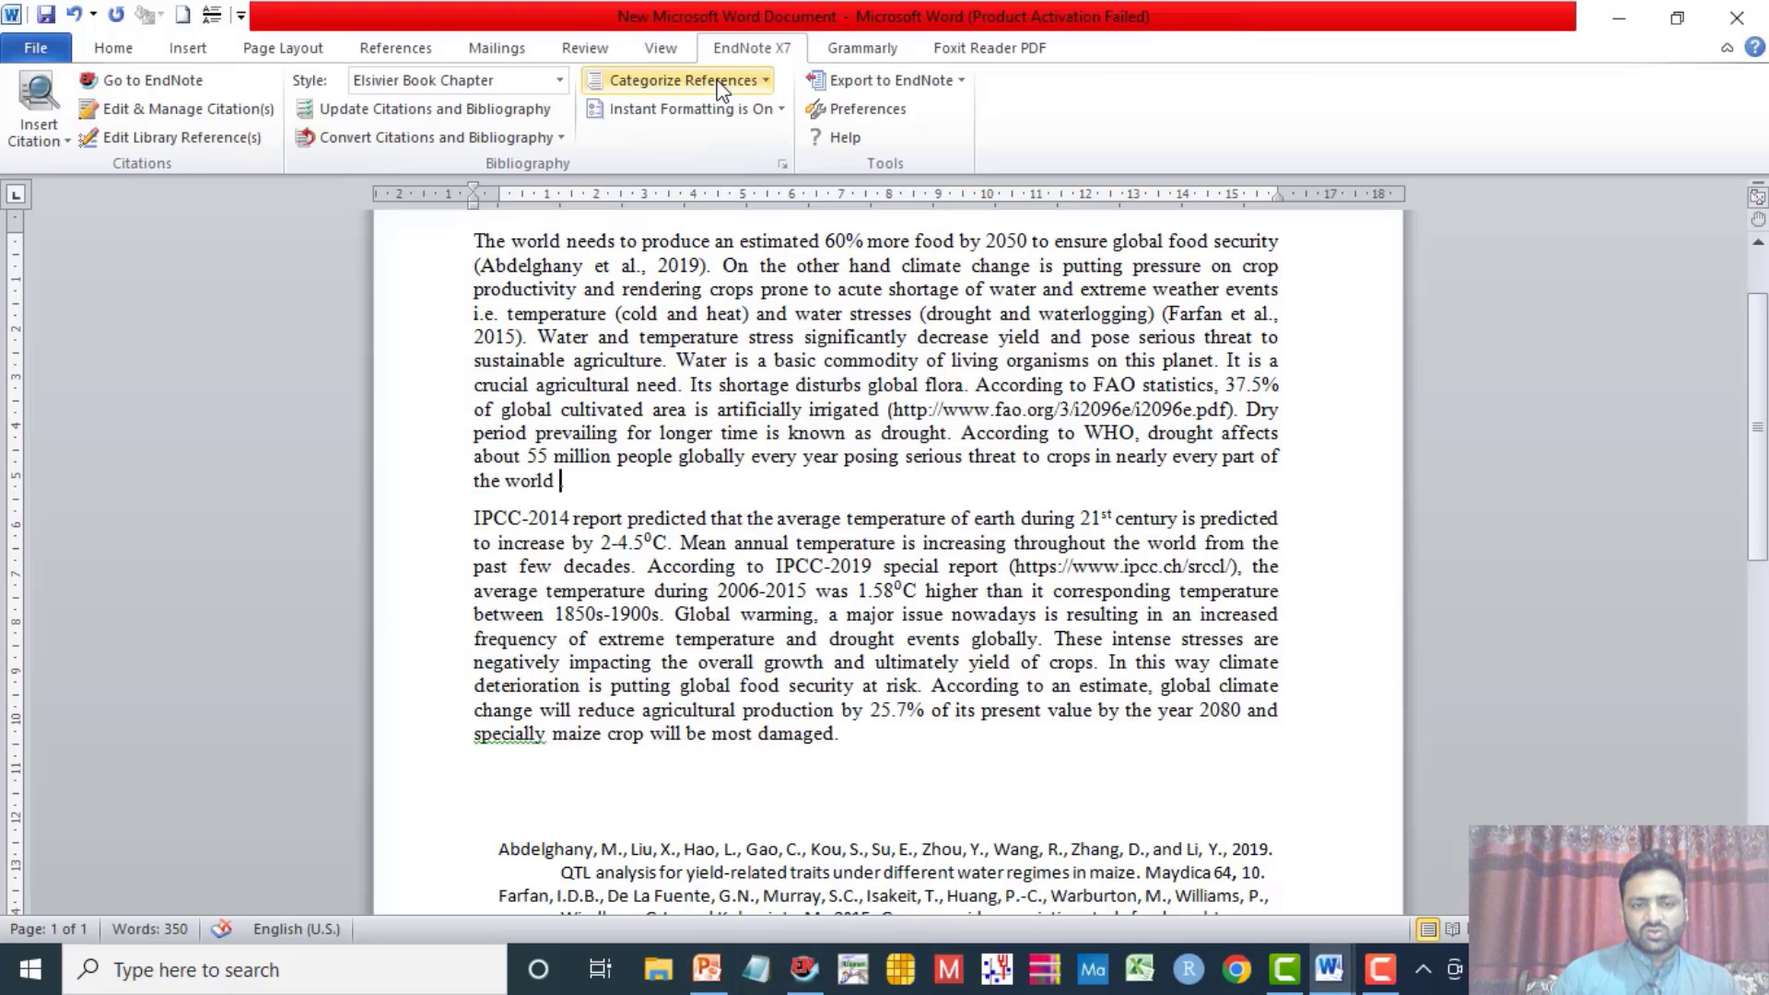
click(657, 478)
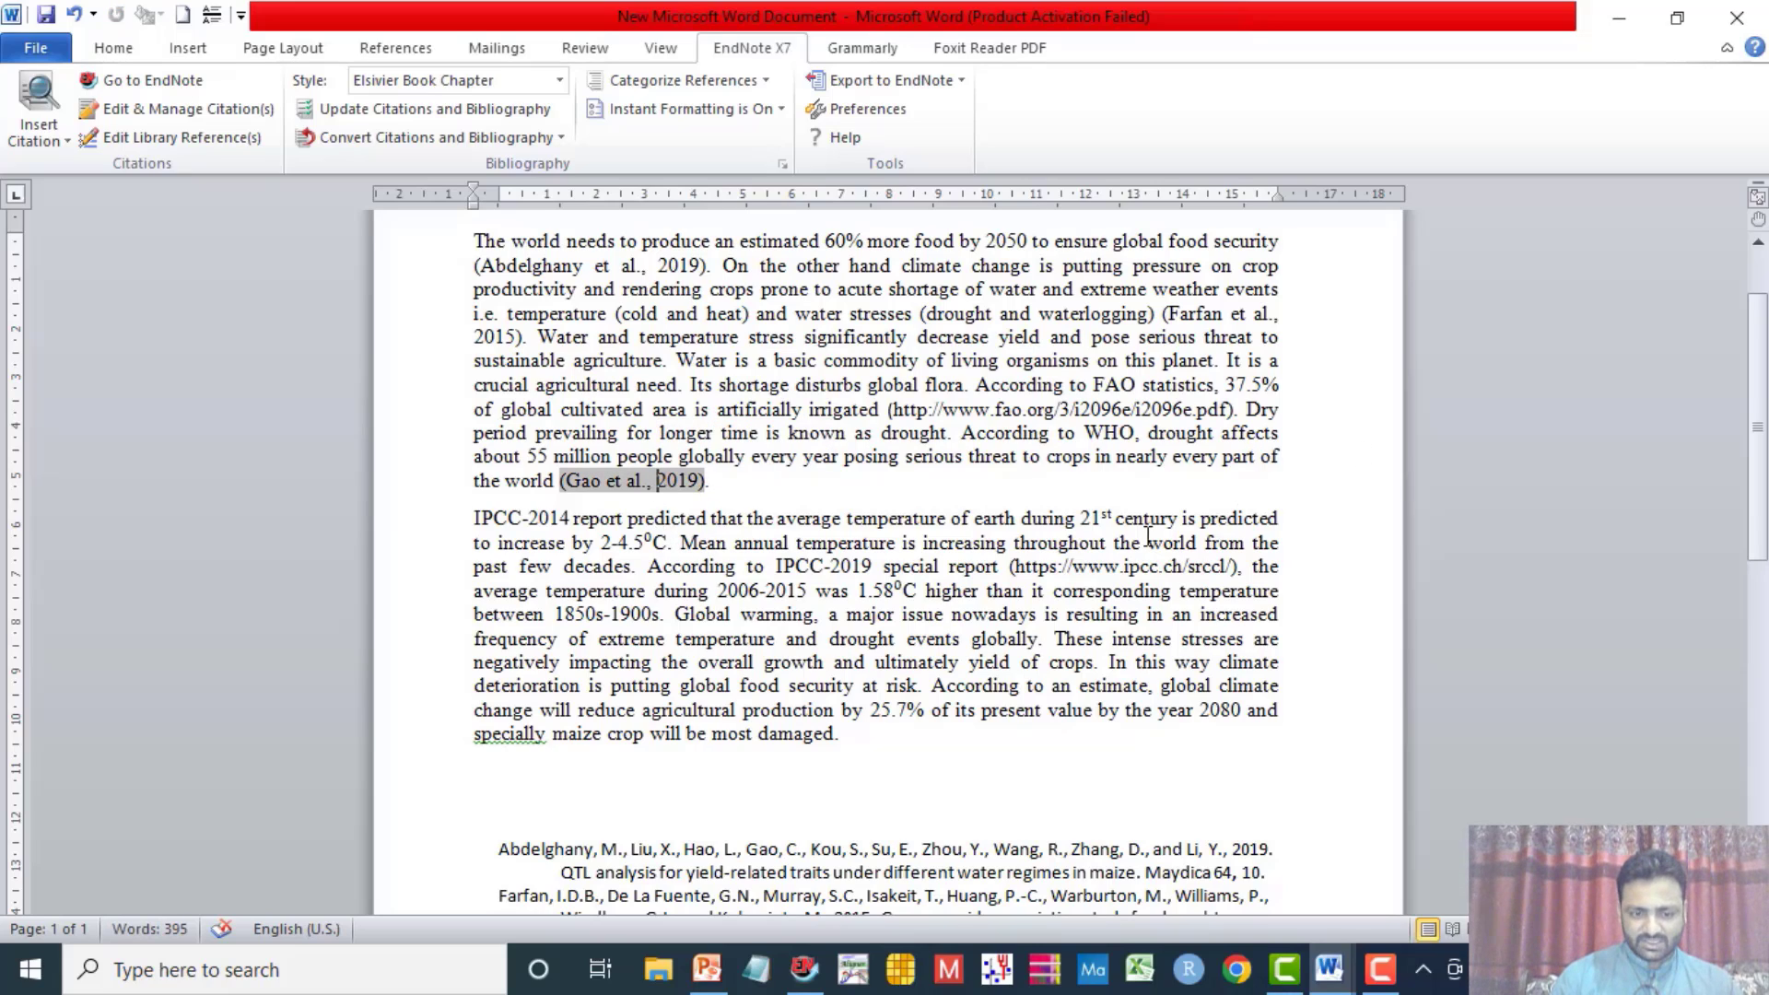
Step: Insert the 2017 book on drought tolerance traits in maize from EndNote as a citation after "past few decades", preceded by a space
drag(1760, 324, 1764, 362)
click(842, 491)
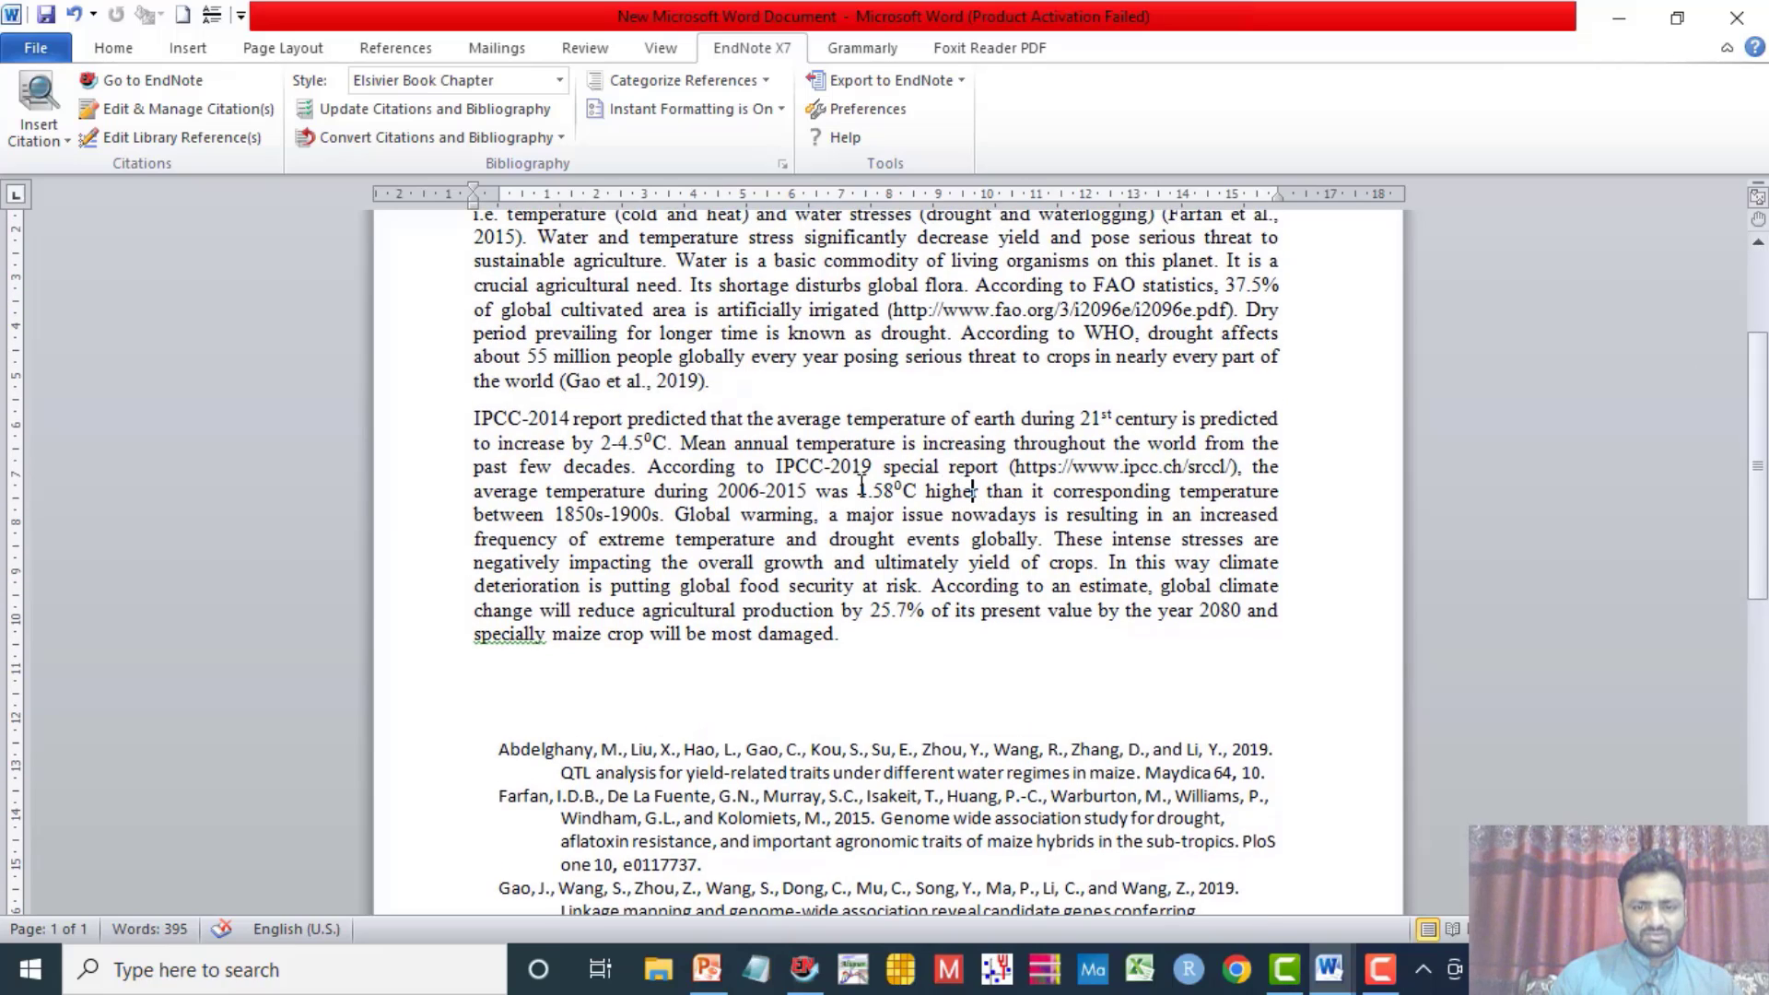
click(627, 472)
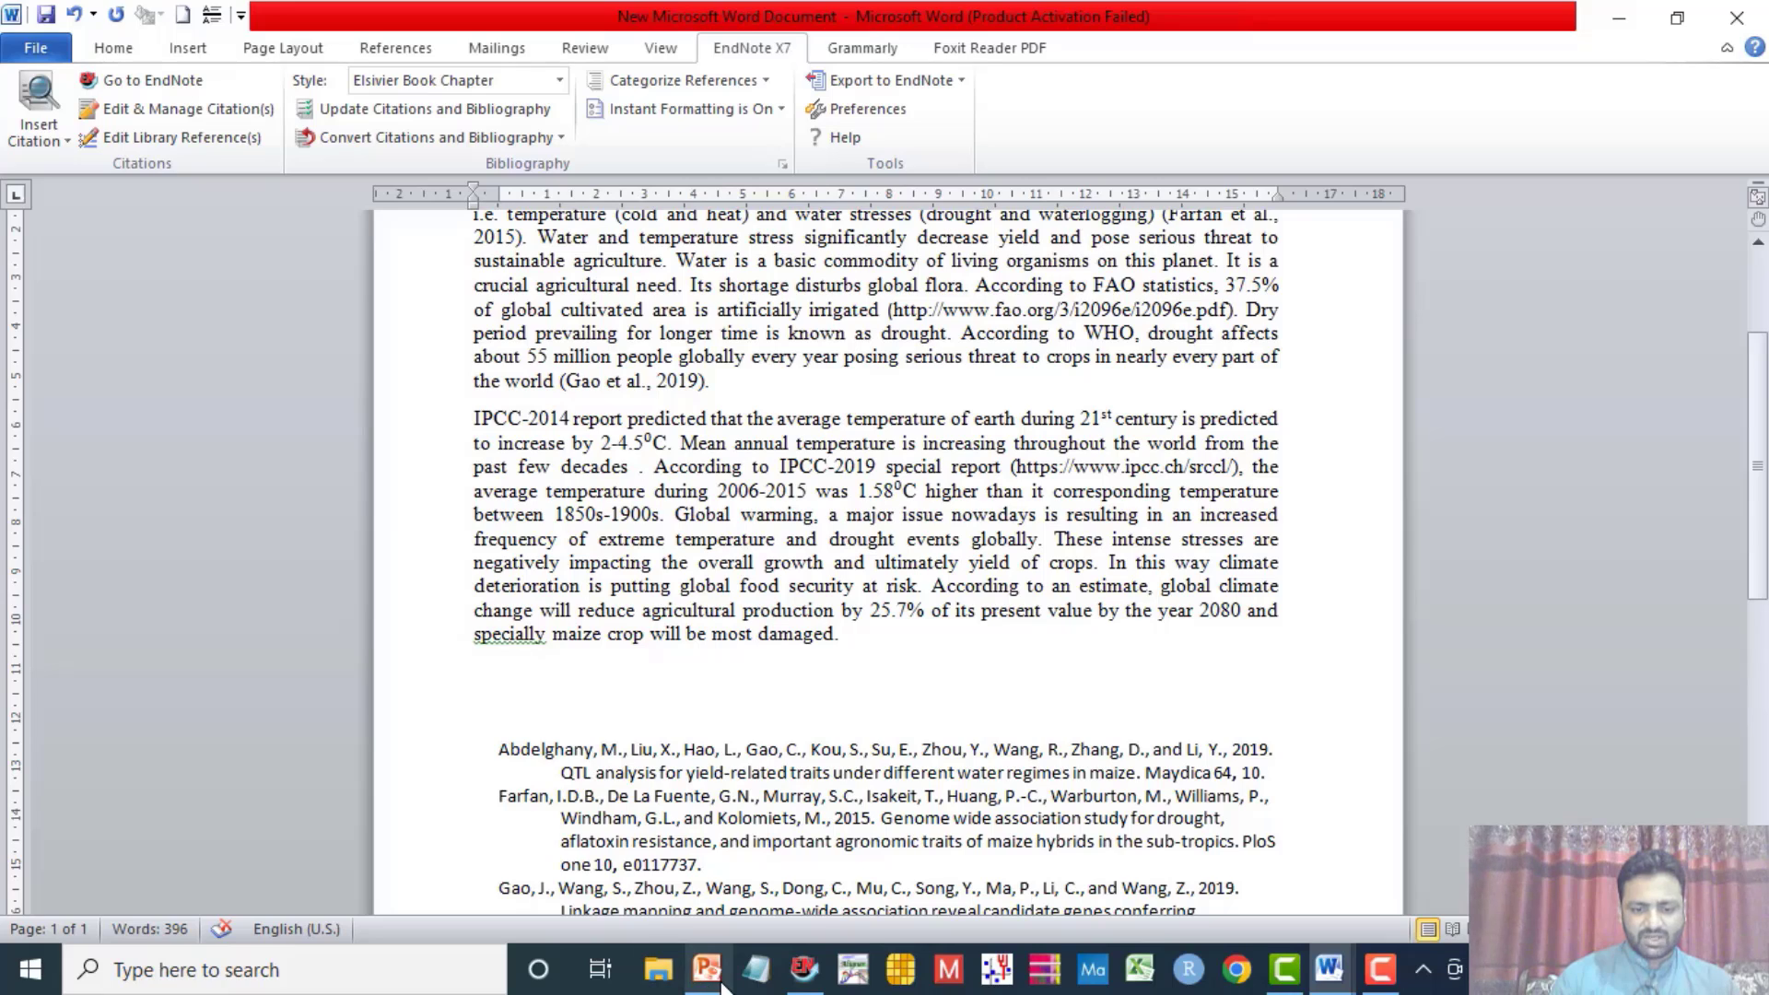
click(804, 970)
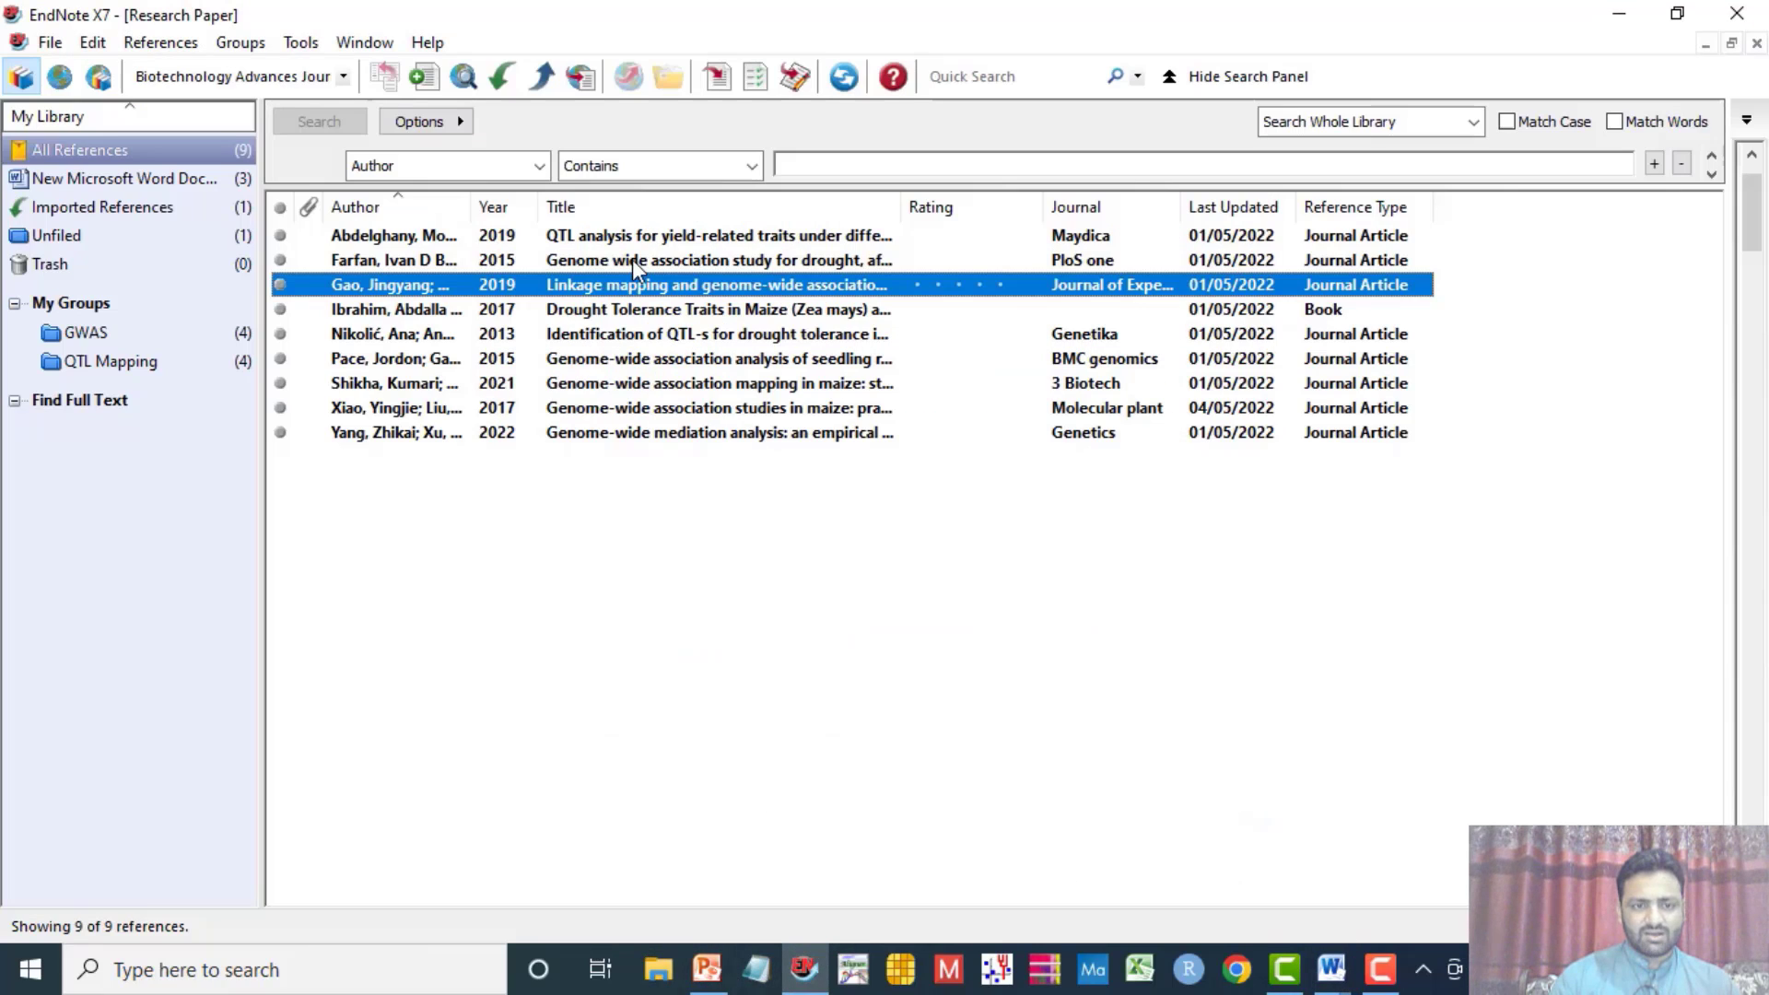
click(601, 312)
click(720, 81)
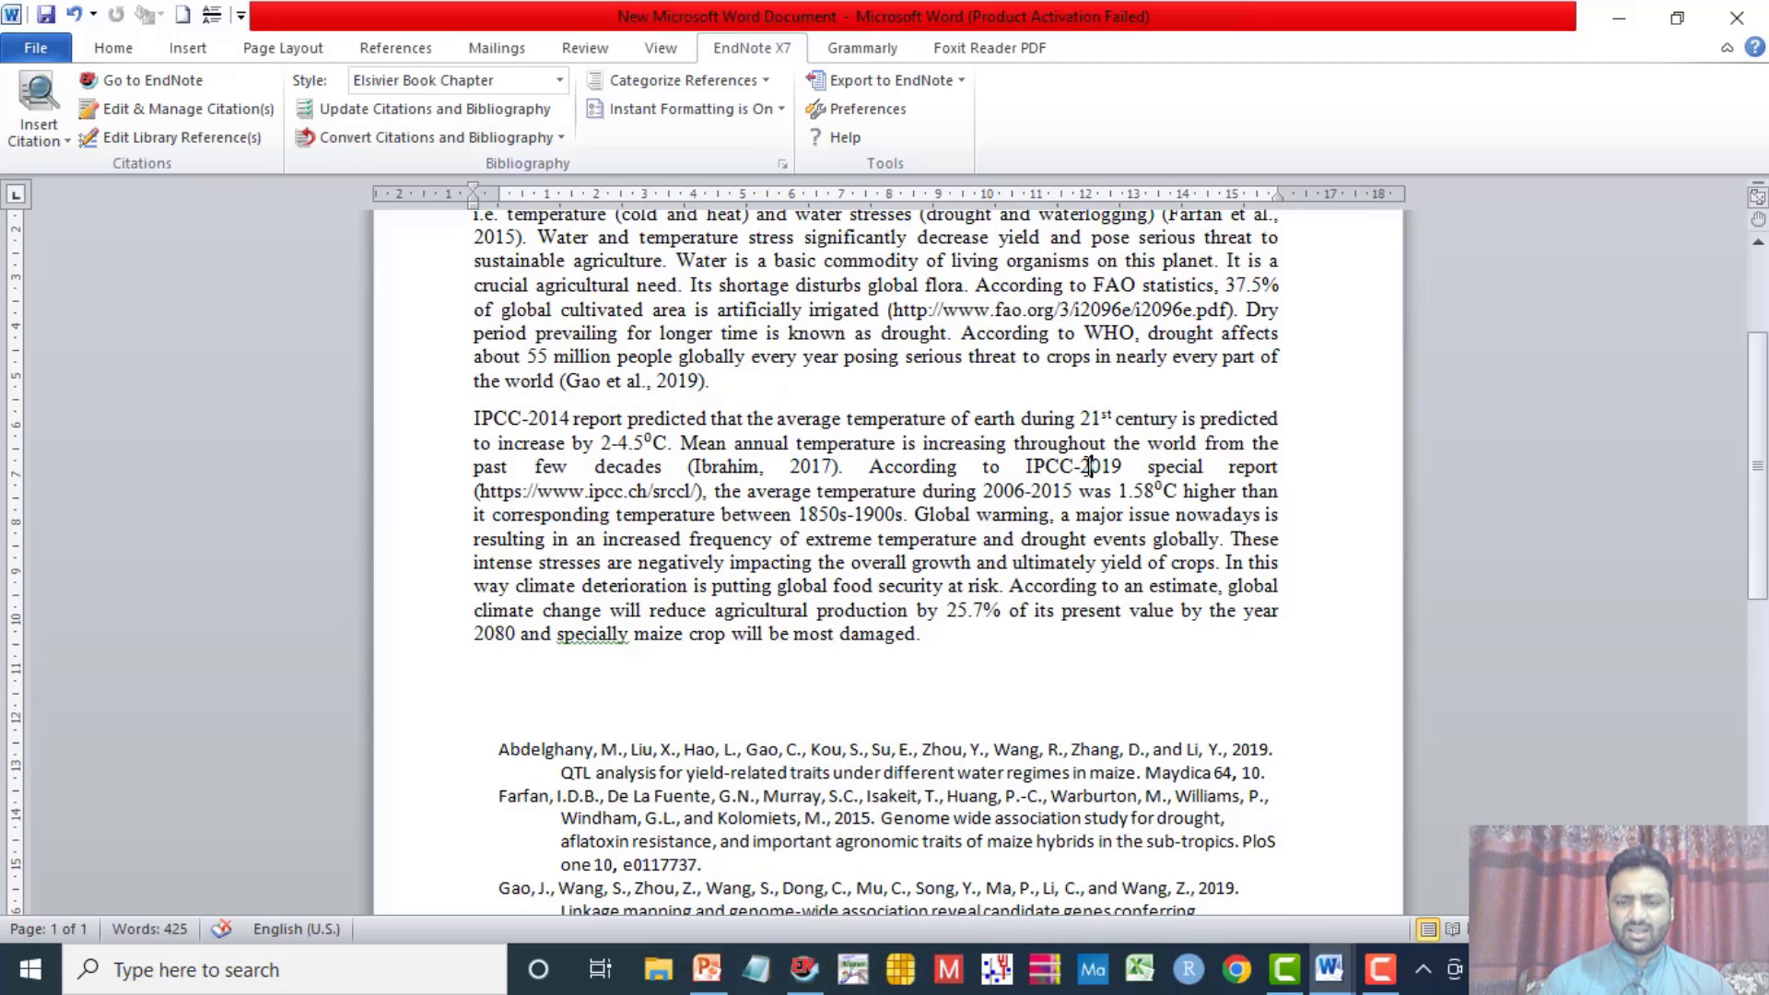
Step: Insert the 2013 Genetika reference on QTL identification from EndNote as a citation after "drought events globally", preceded by a space
drag(1077, 512, 1130, 536)
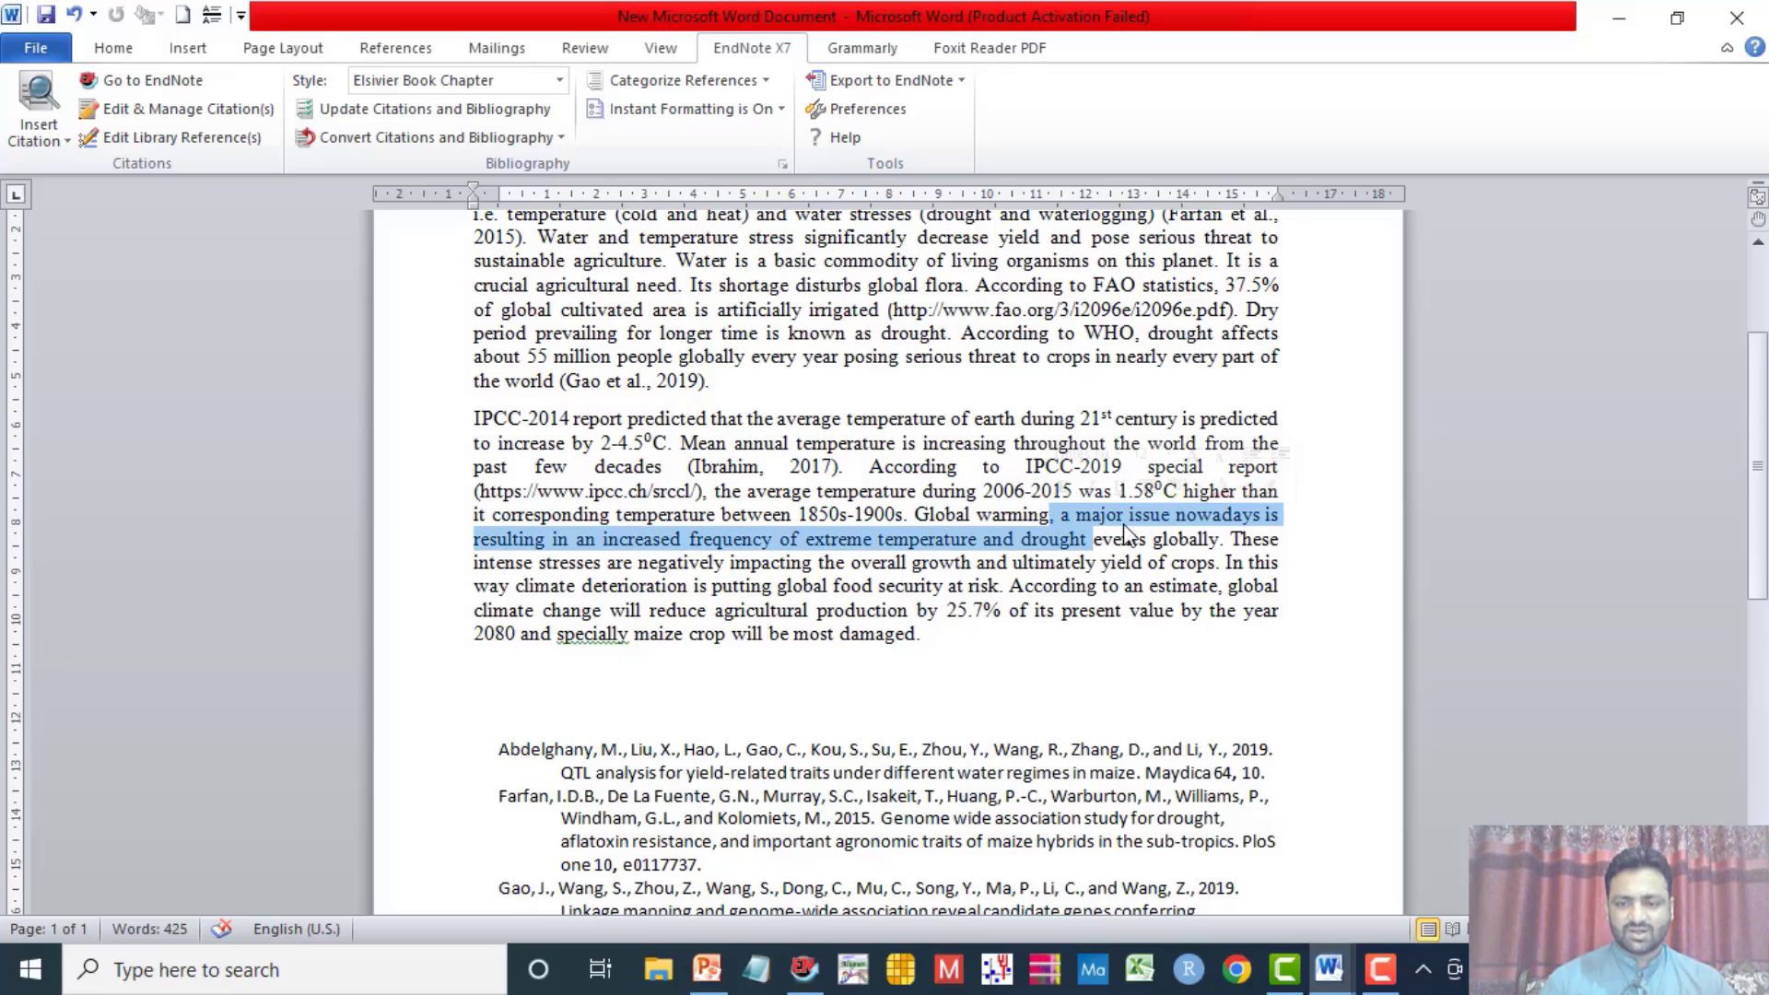
click(1219, 539)
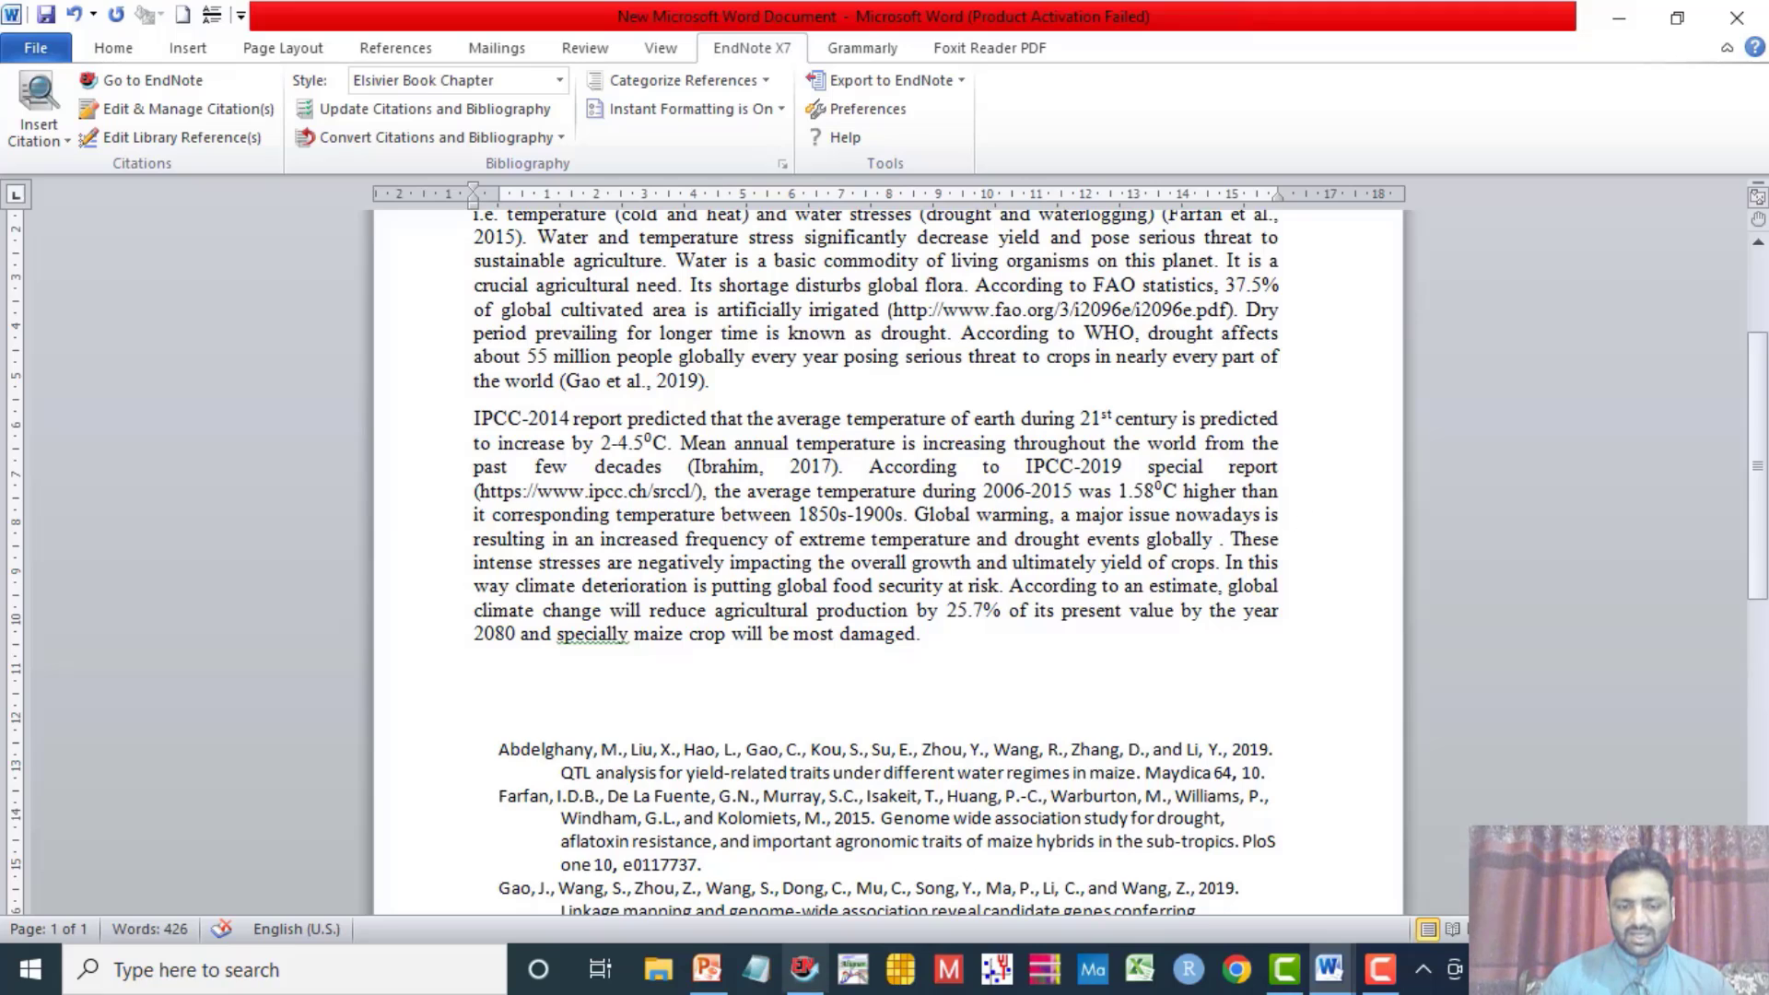
click(803, 970)
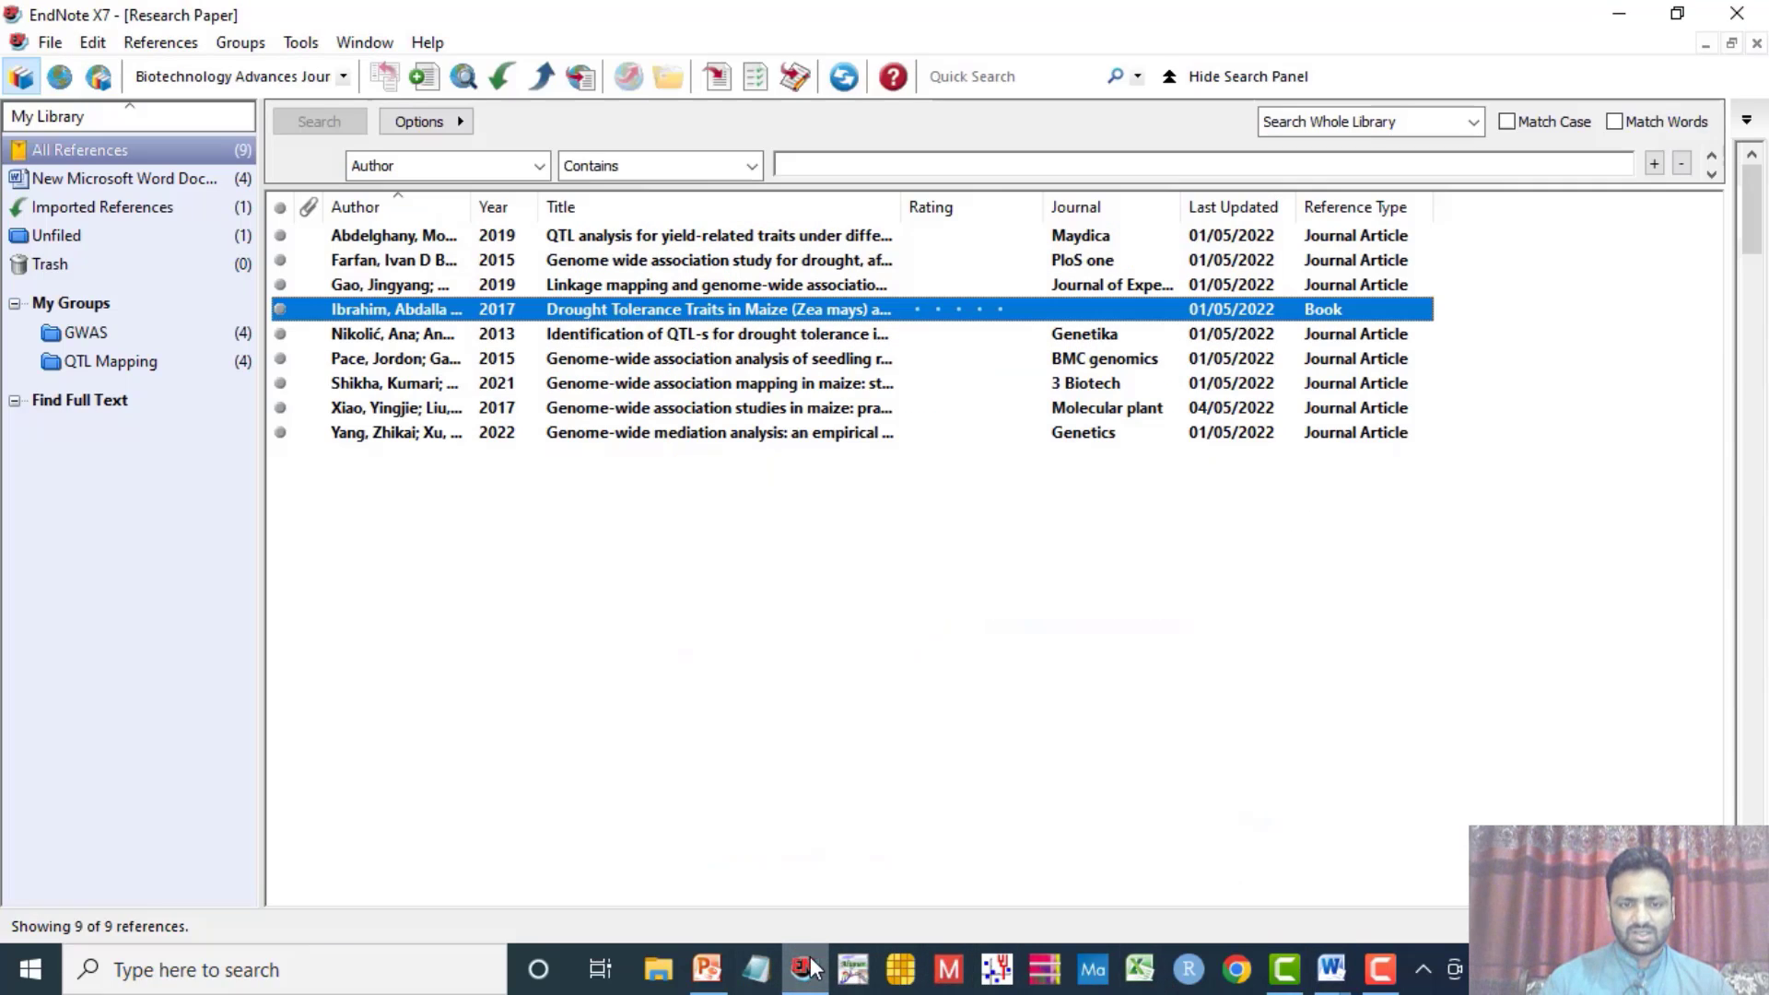
click(608, 342)
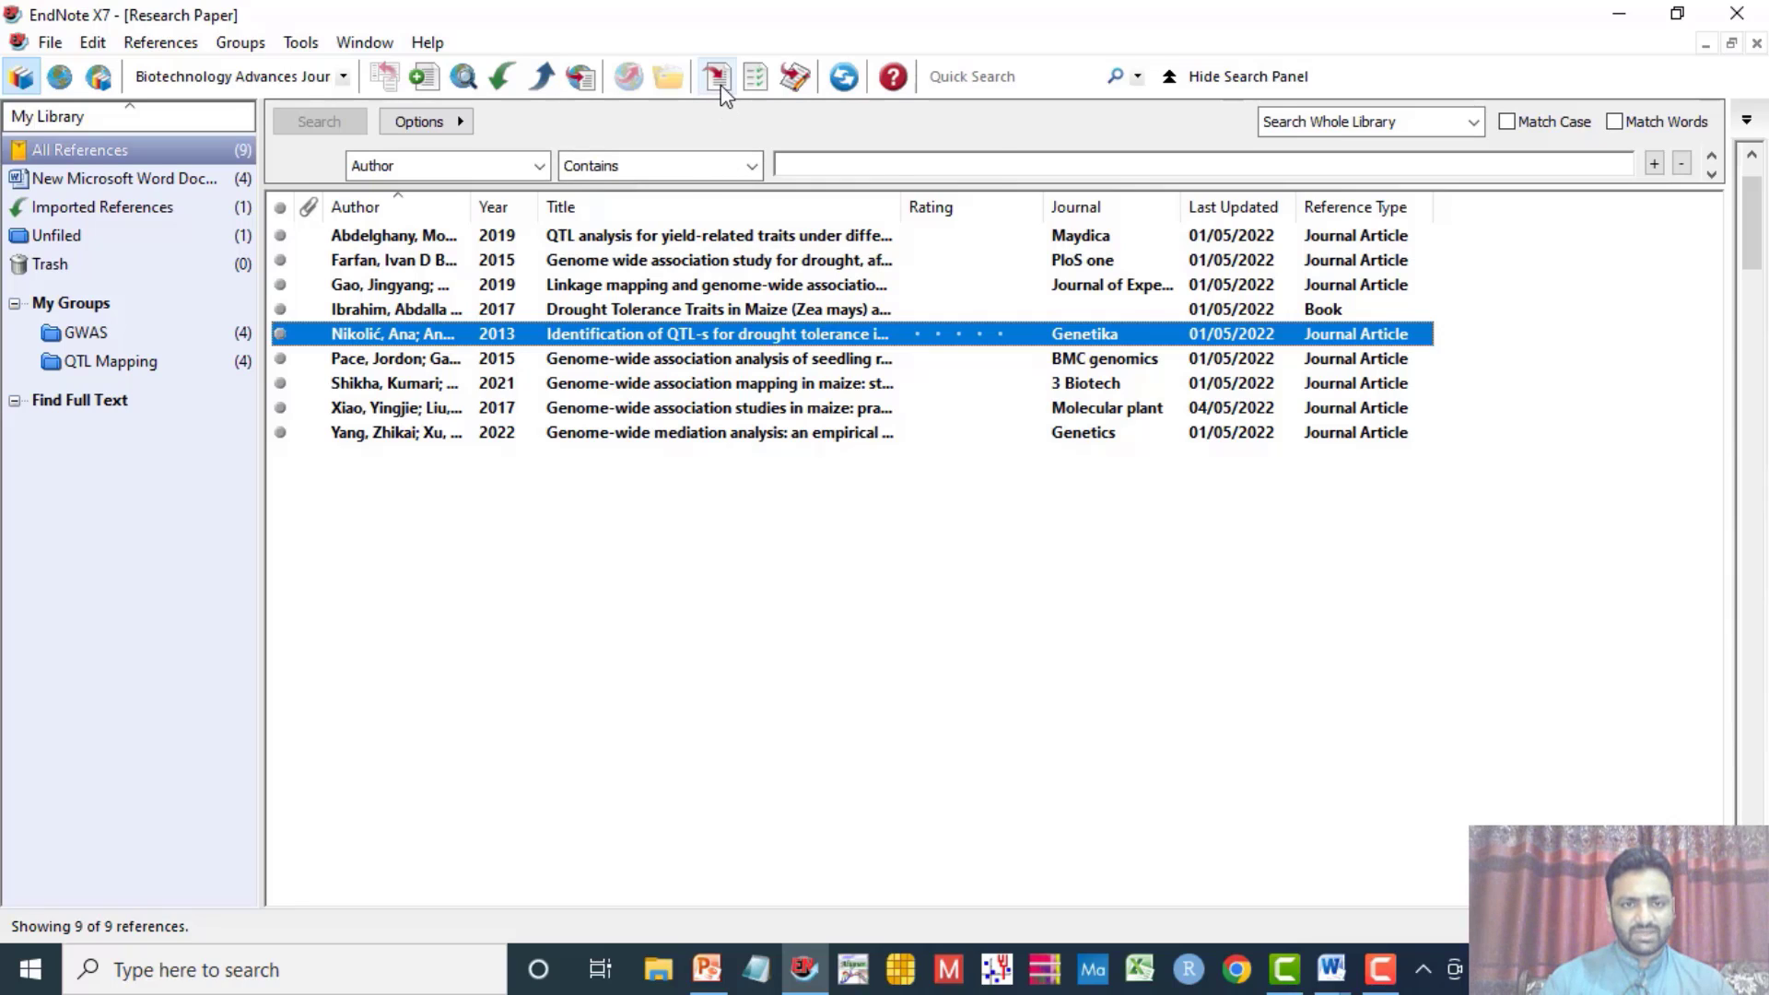
click(1623, 13)
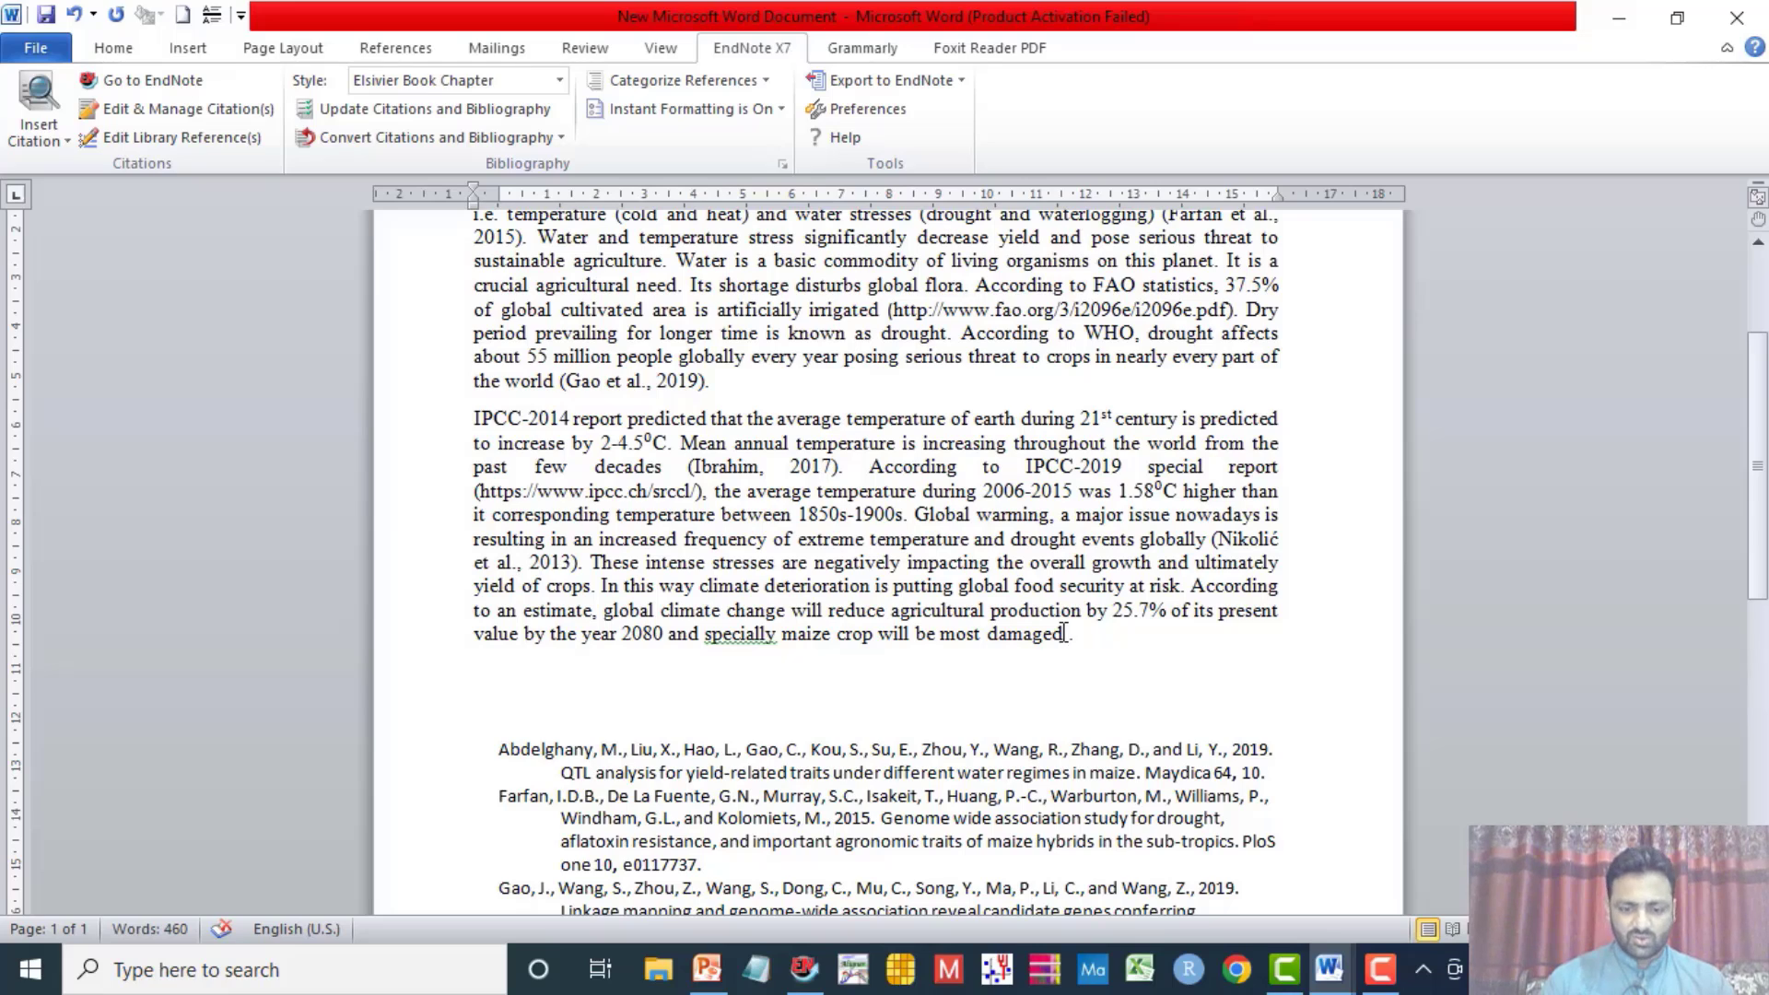
Step: Insert the 2015 BMC genomics reference on seedling root association analysis from EndNote as a citation after "most damaged", before the full stop
click(805, 967)
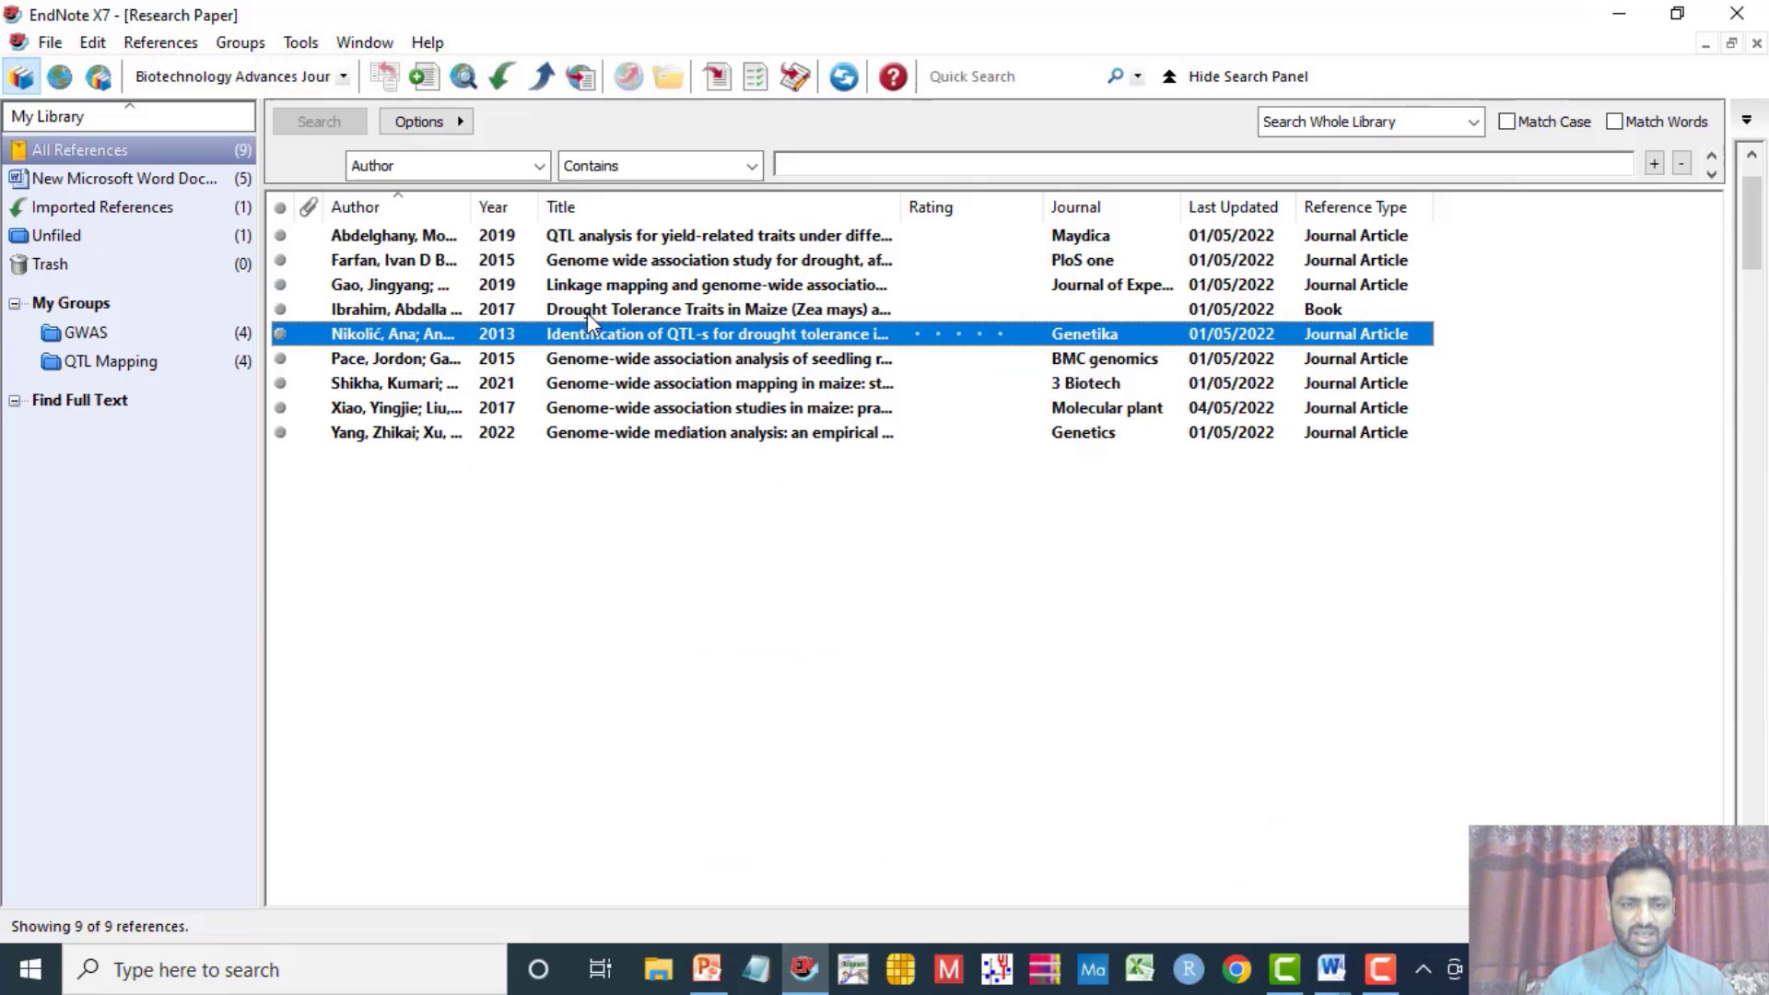
key(Down)
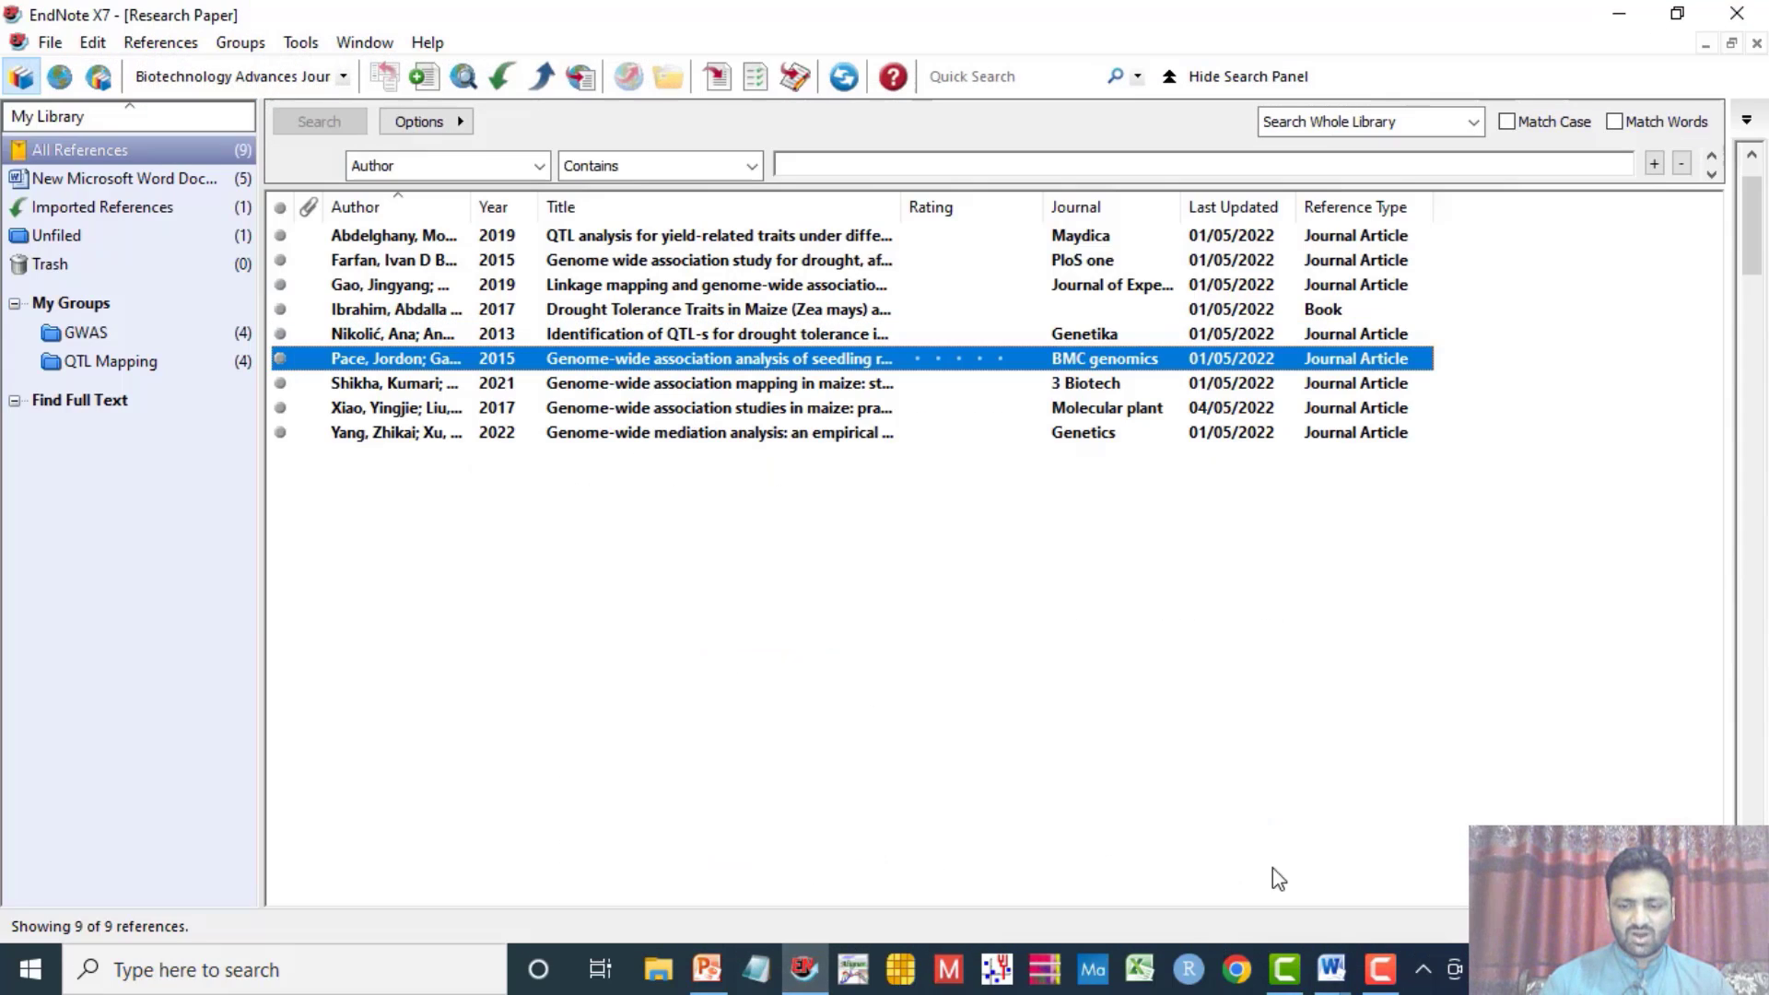
click(1329, 968)
click(1275, 880)
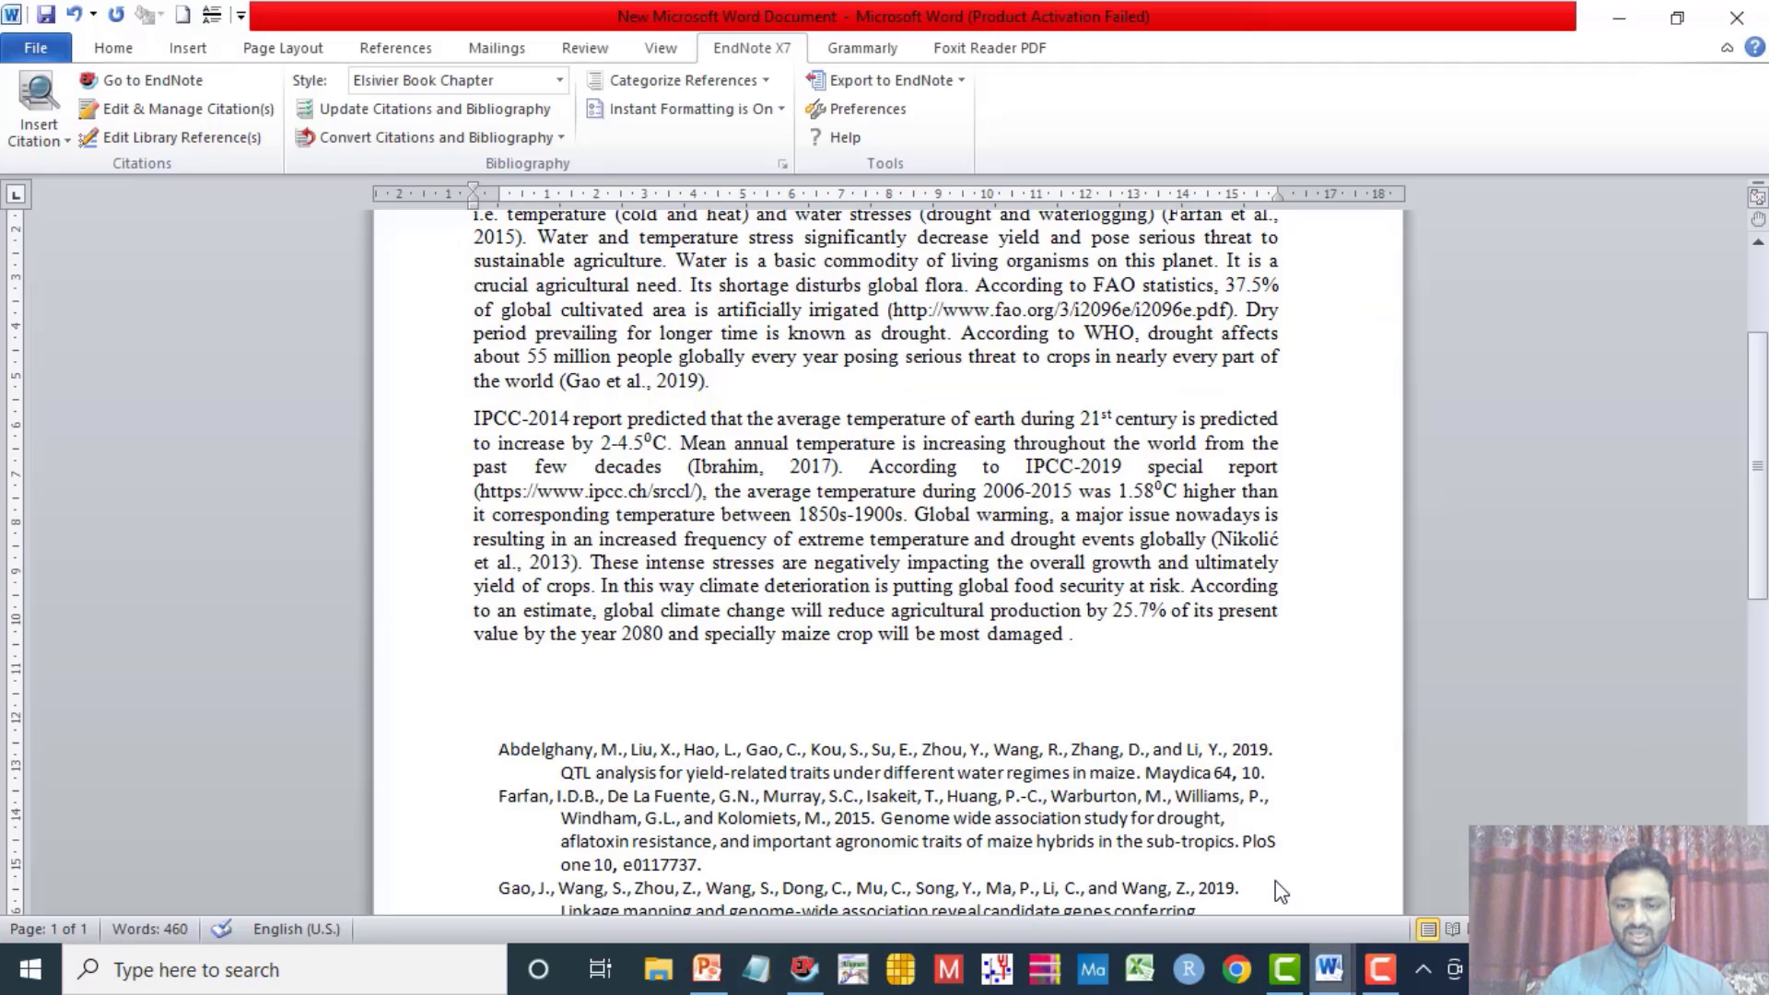
click(1107, 636)
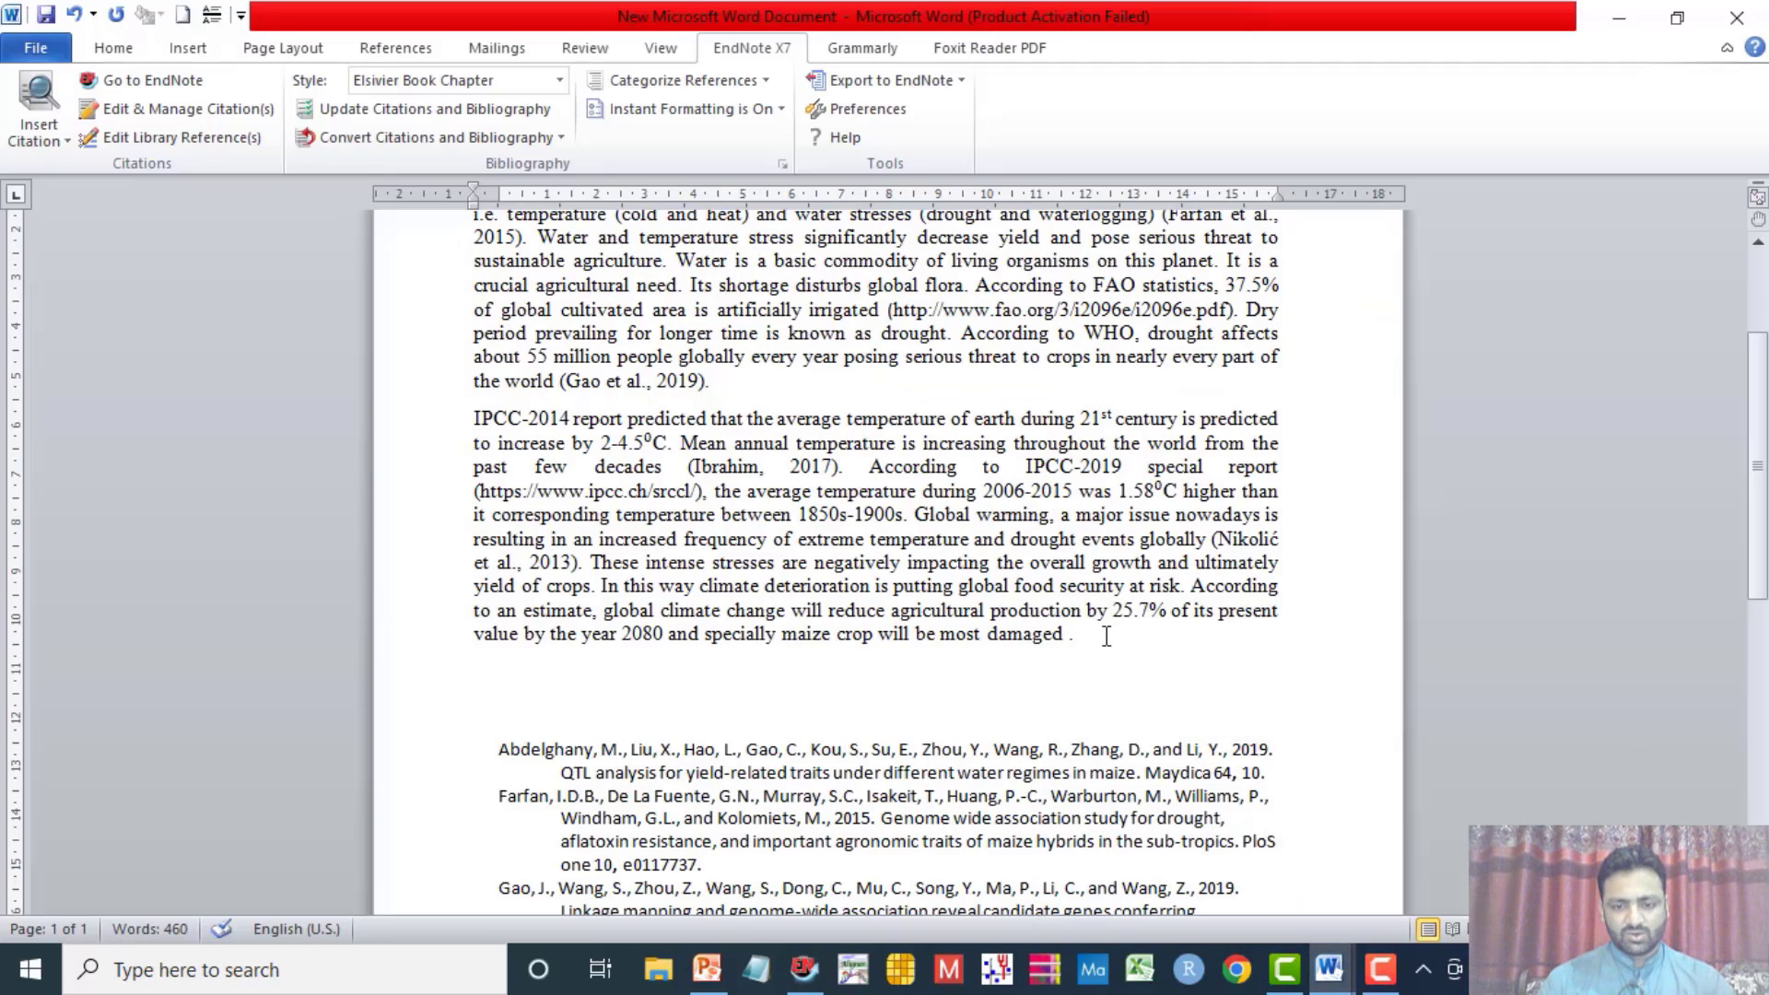
key(alt+2)
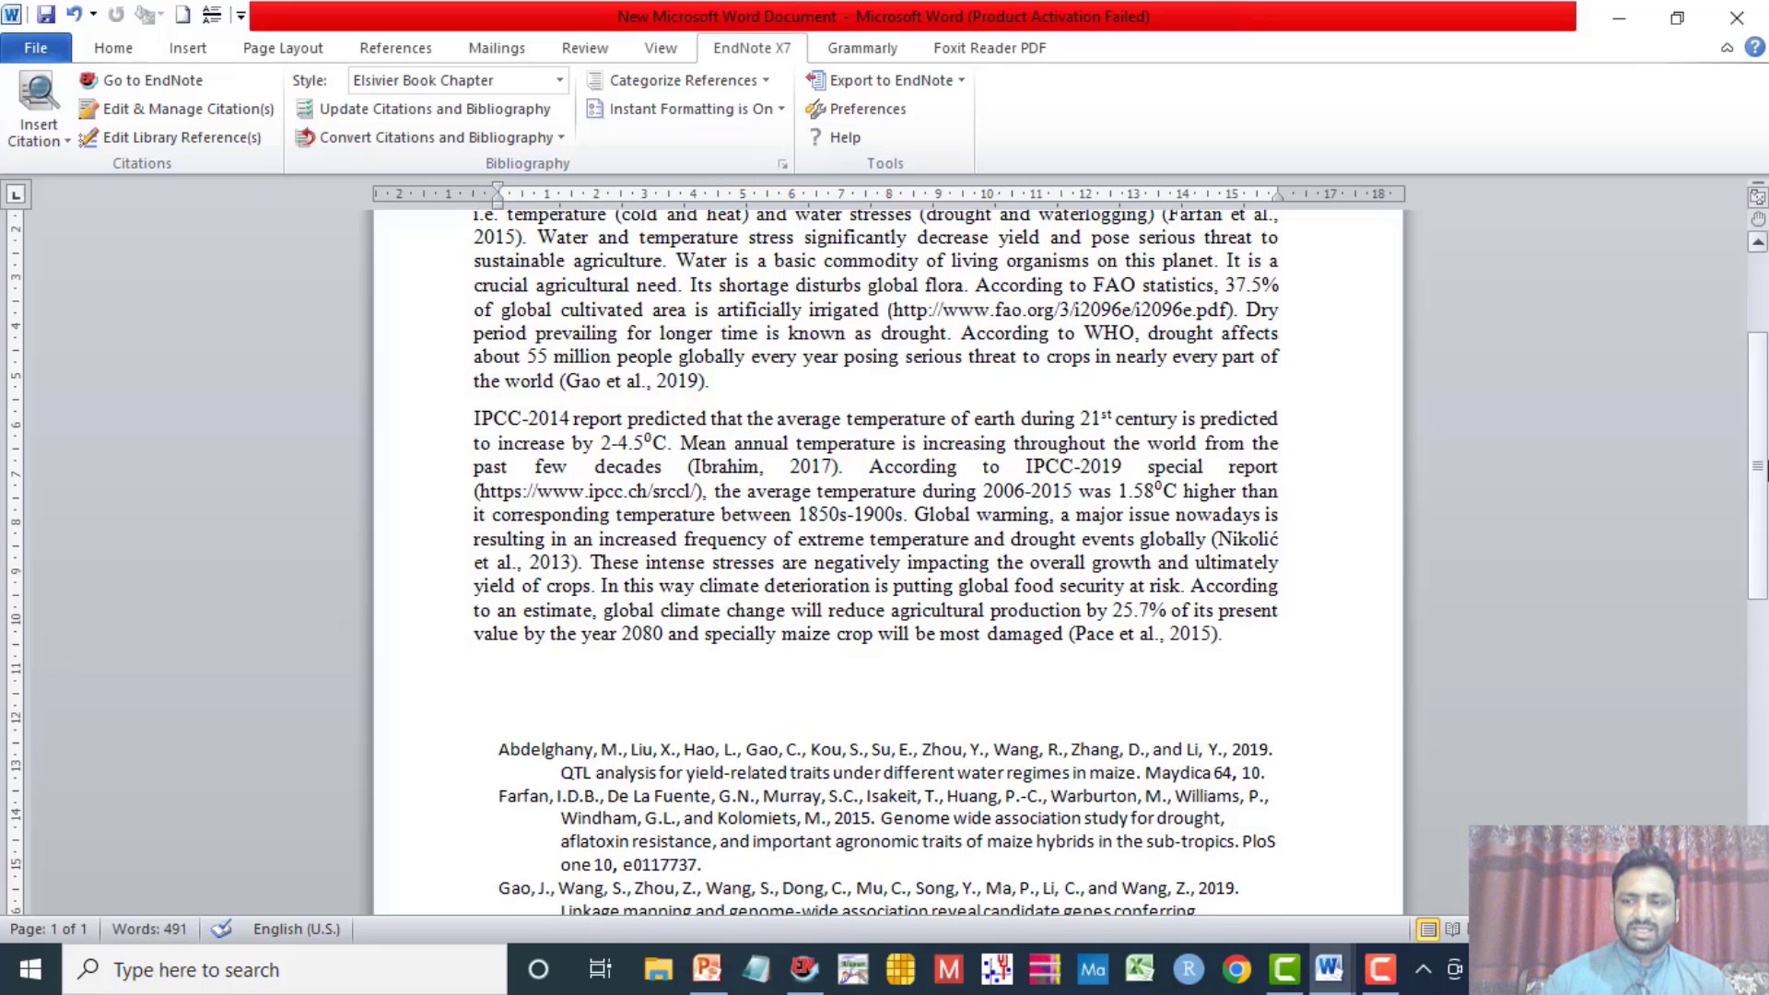
Step: Add the heading "References" on the empty line above the bibliography
drag(1761, 466, 1764, 579)
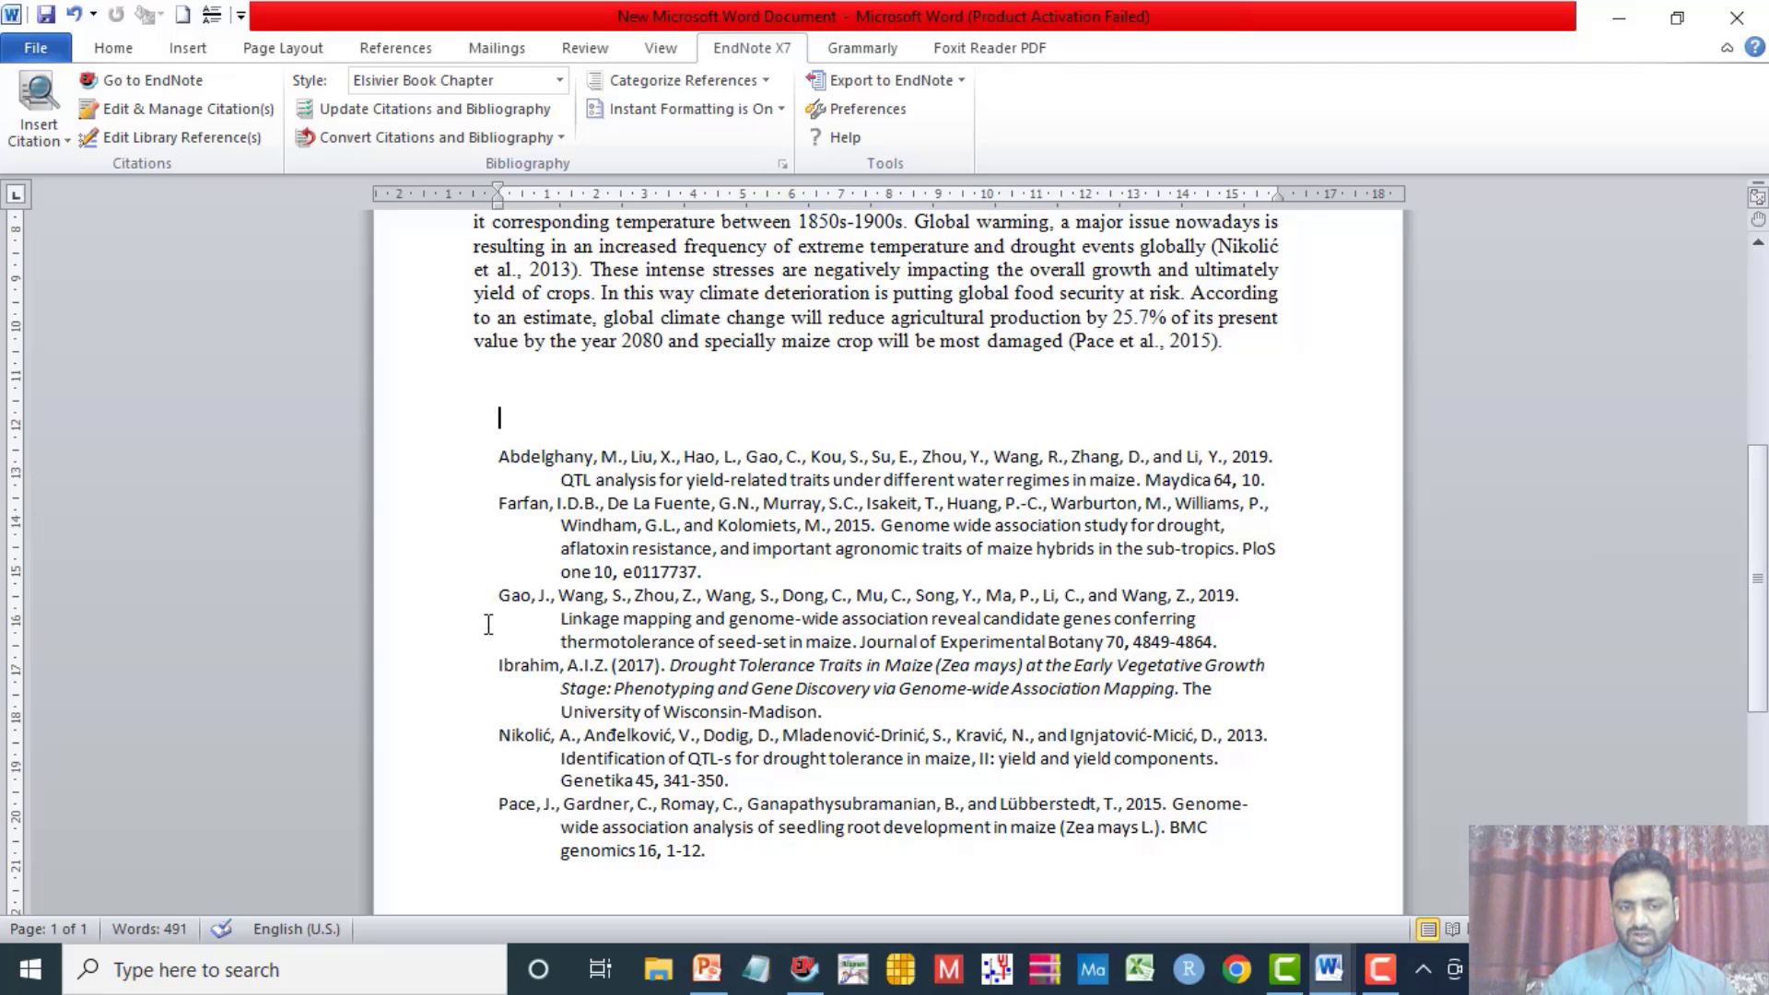
drag(499, 419, 834, 744)
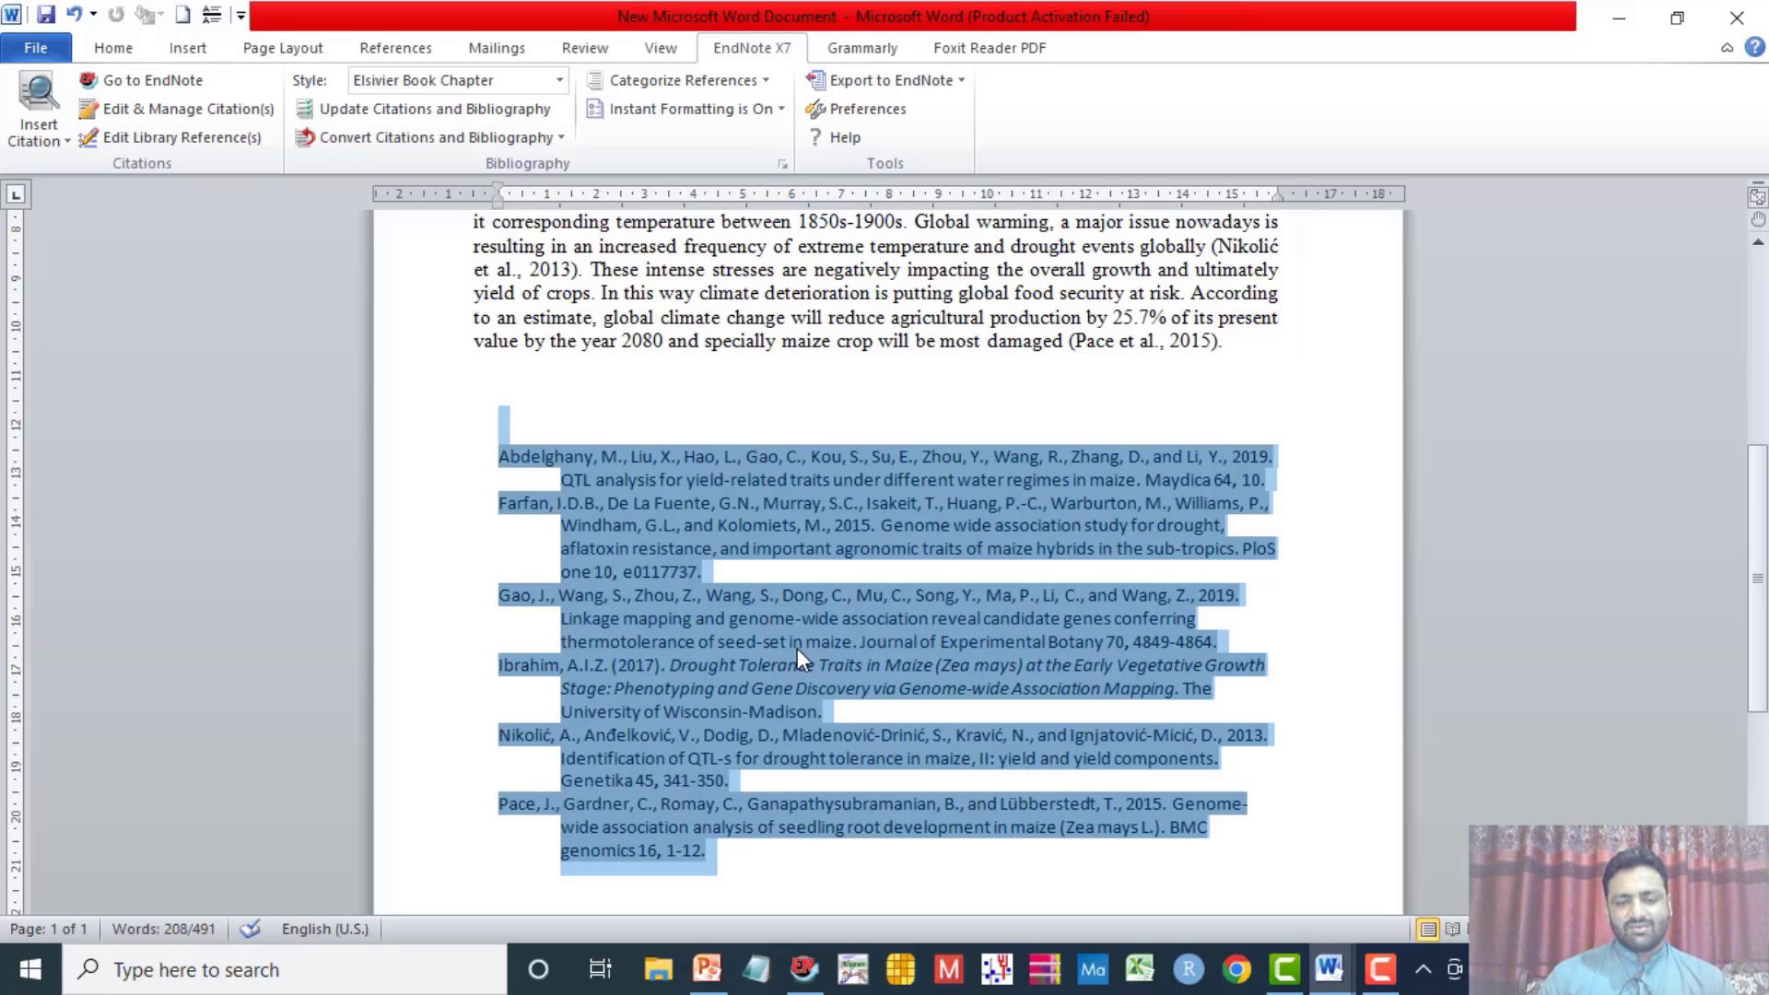
click(807, 569)
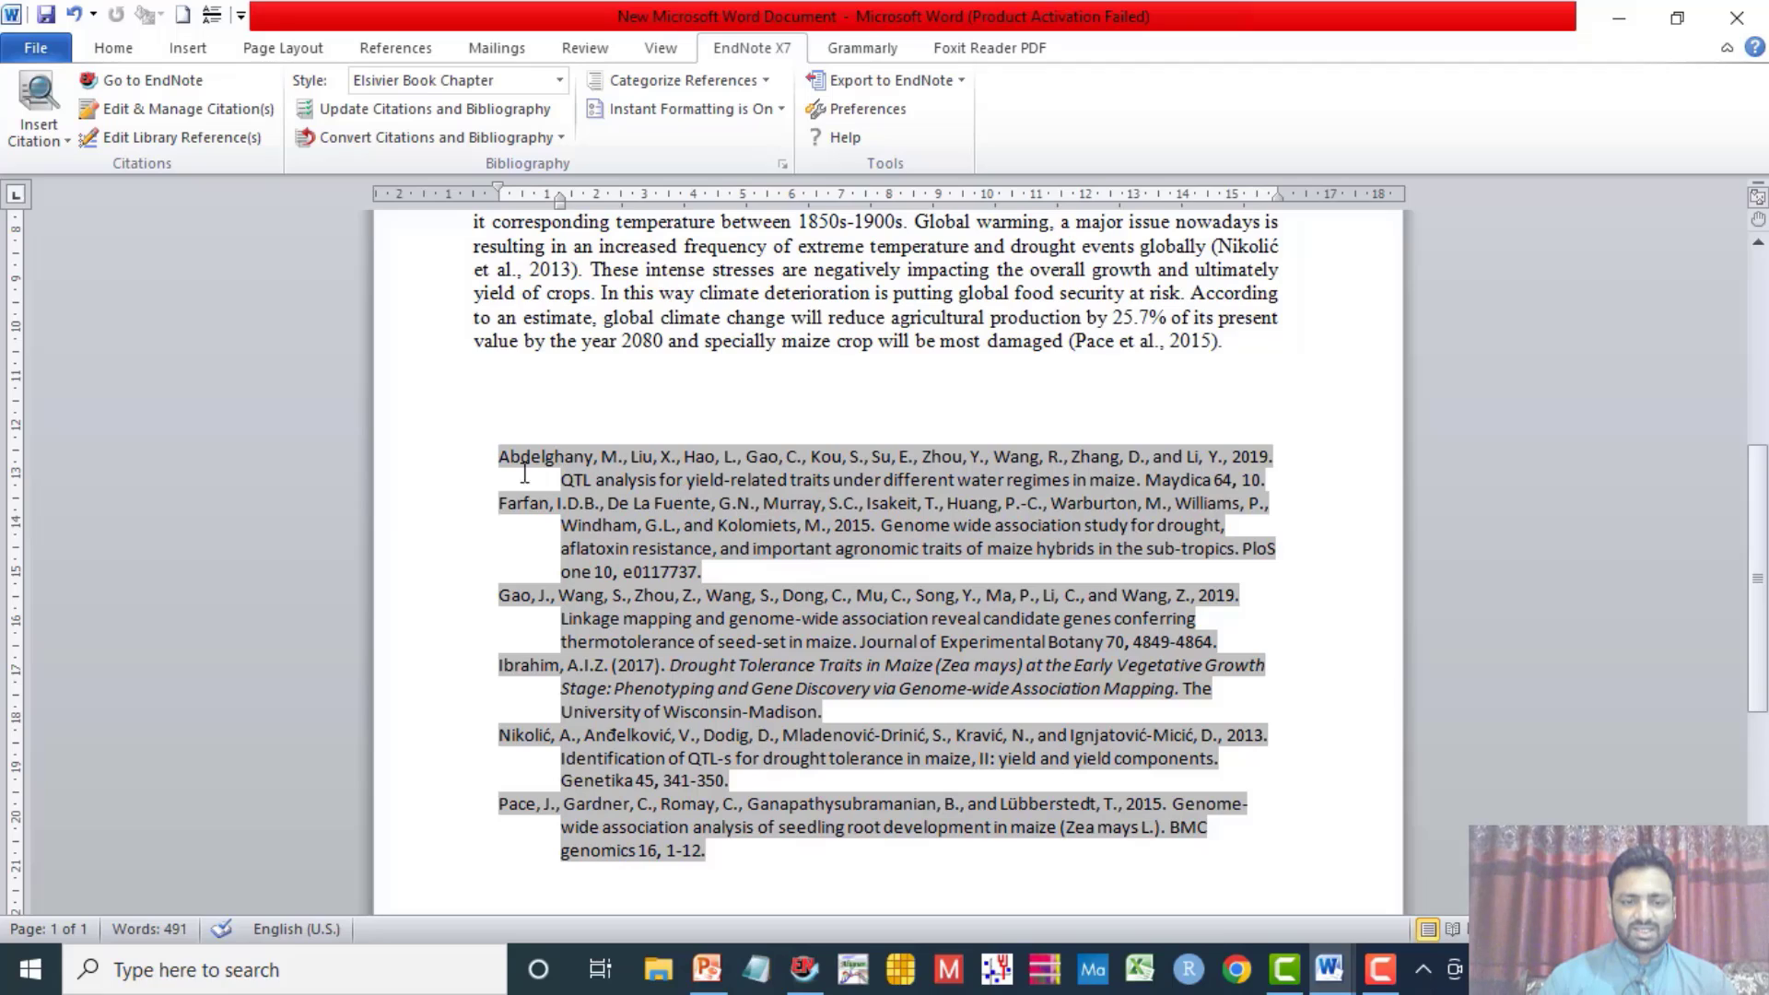
click(644, 412)
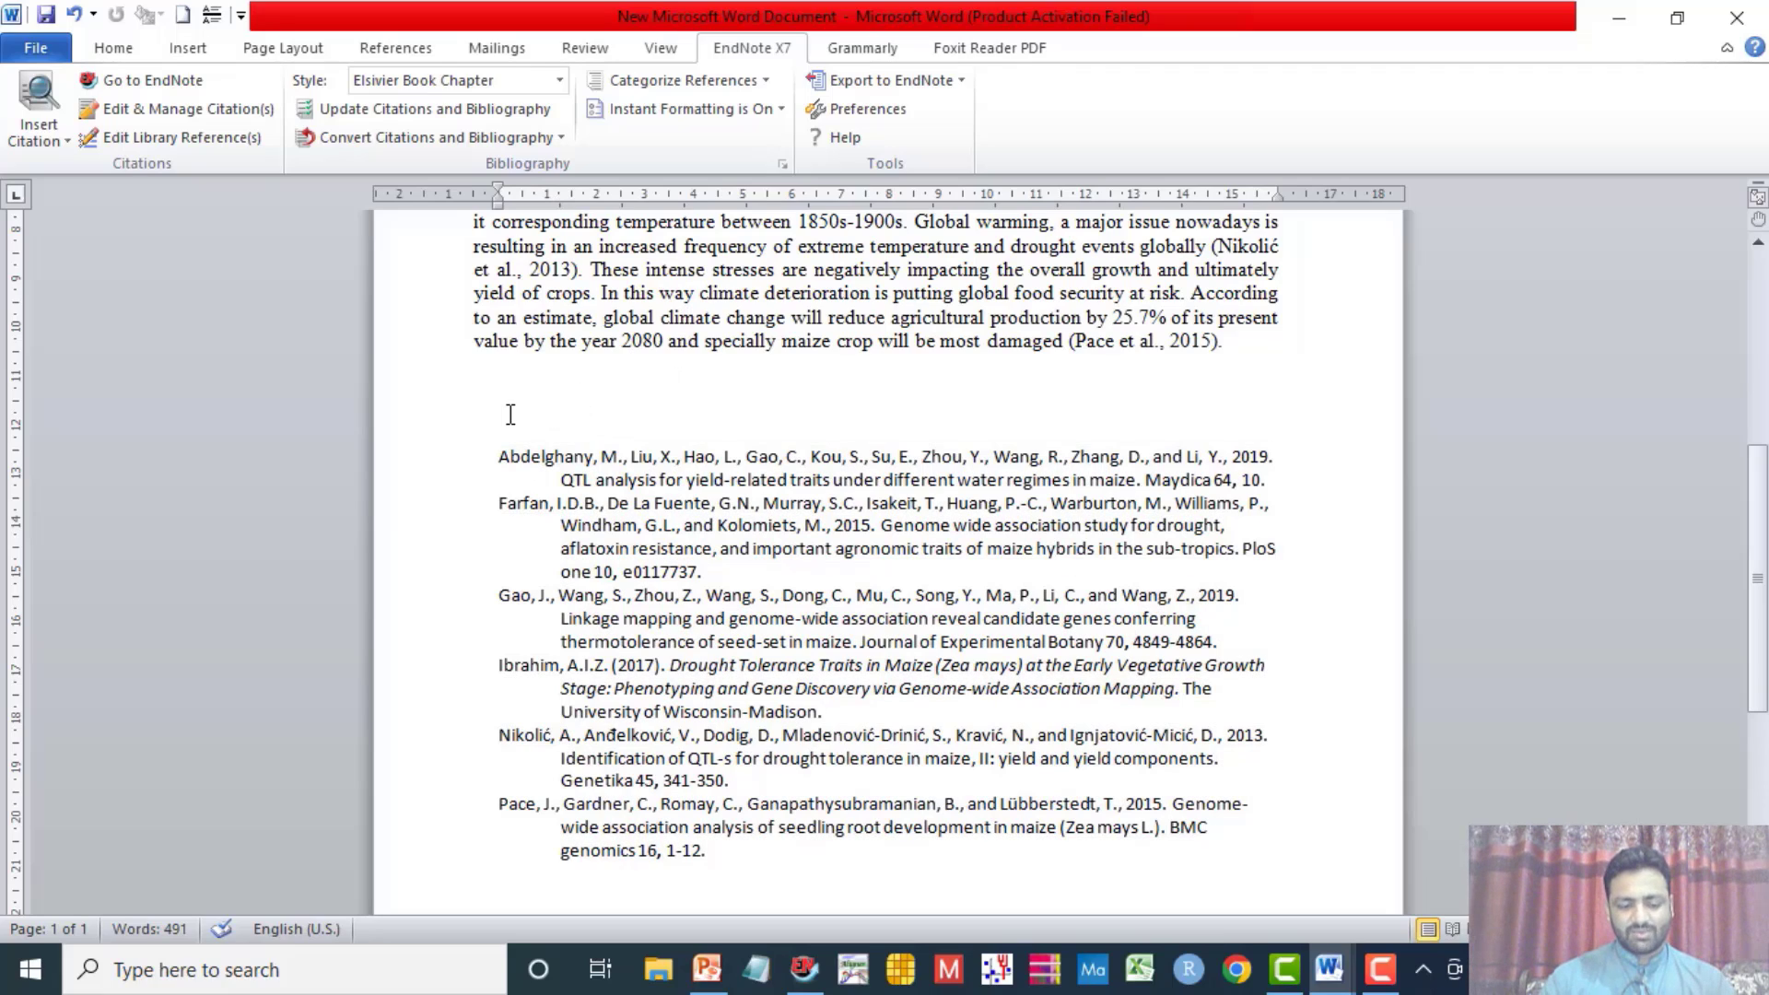
text(References)
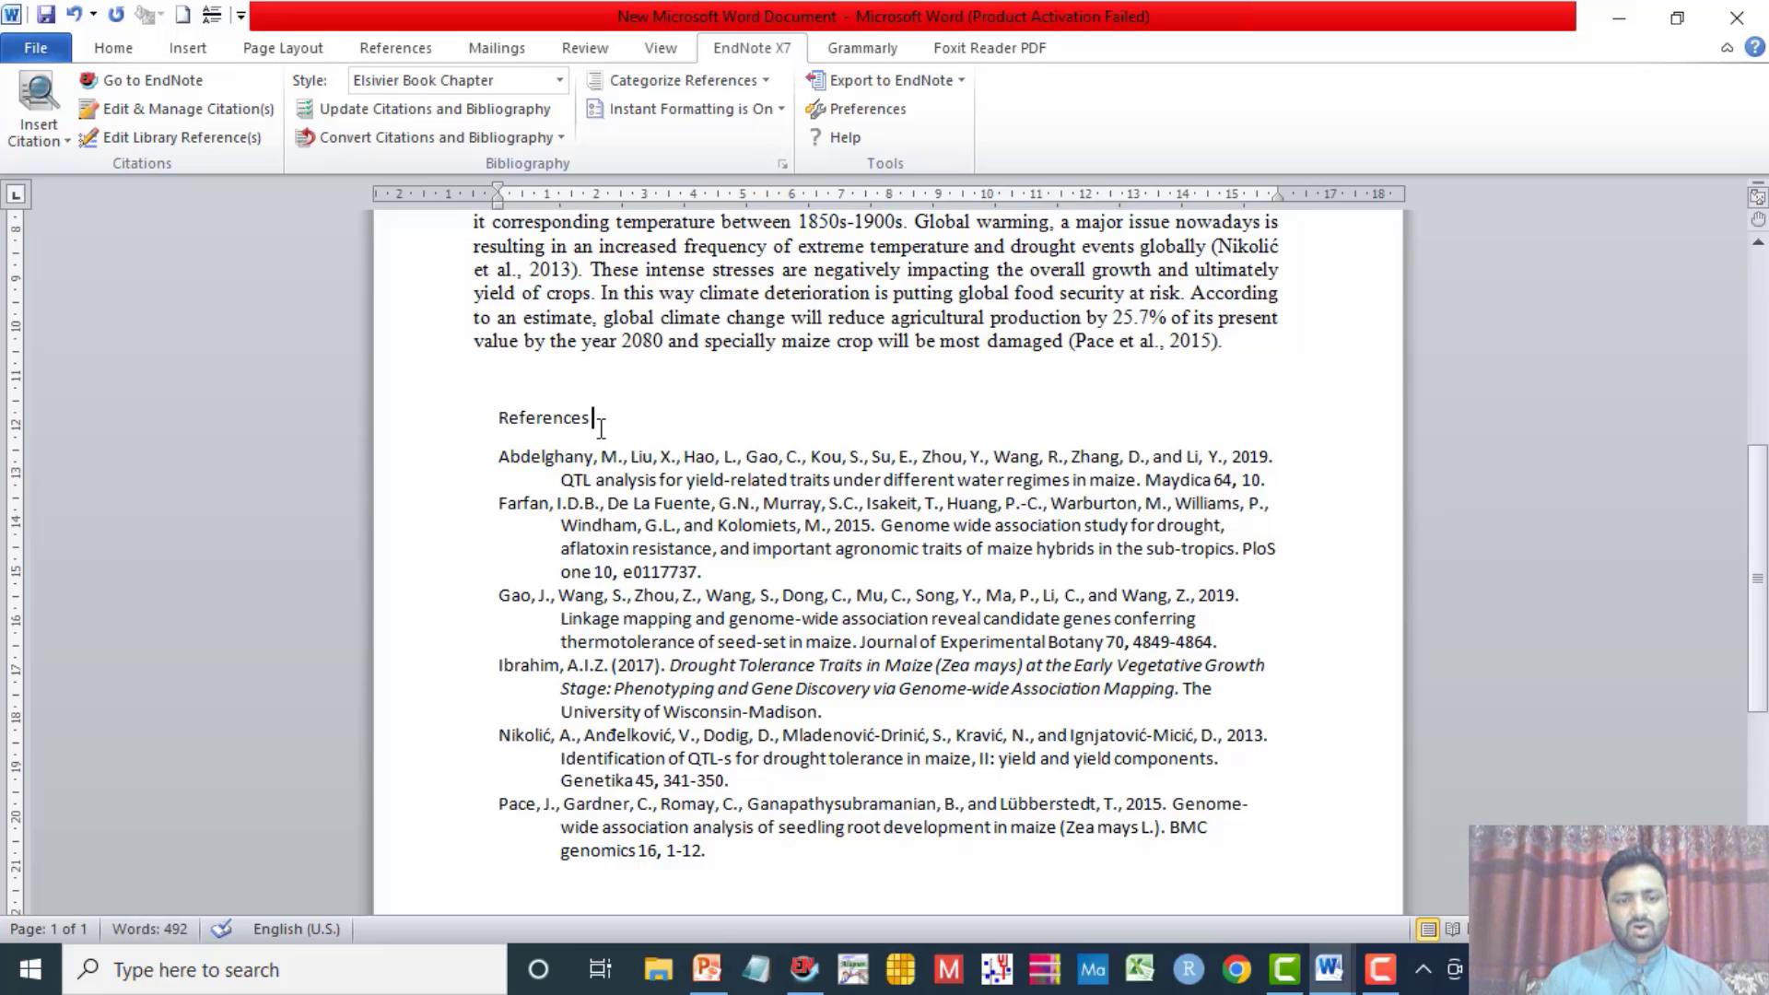
Step: Format the "References" heading in bold at 20 pt
drag(599, 427, 505, 410)
click(110, 46)
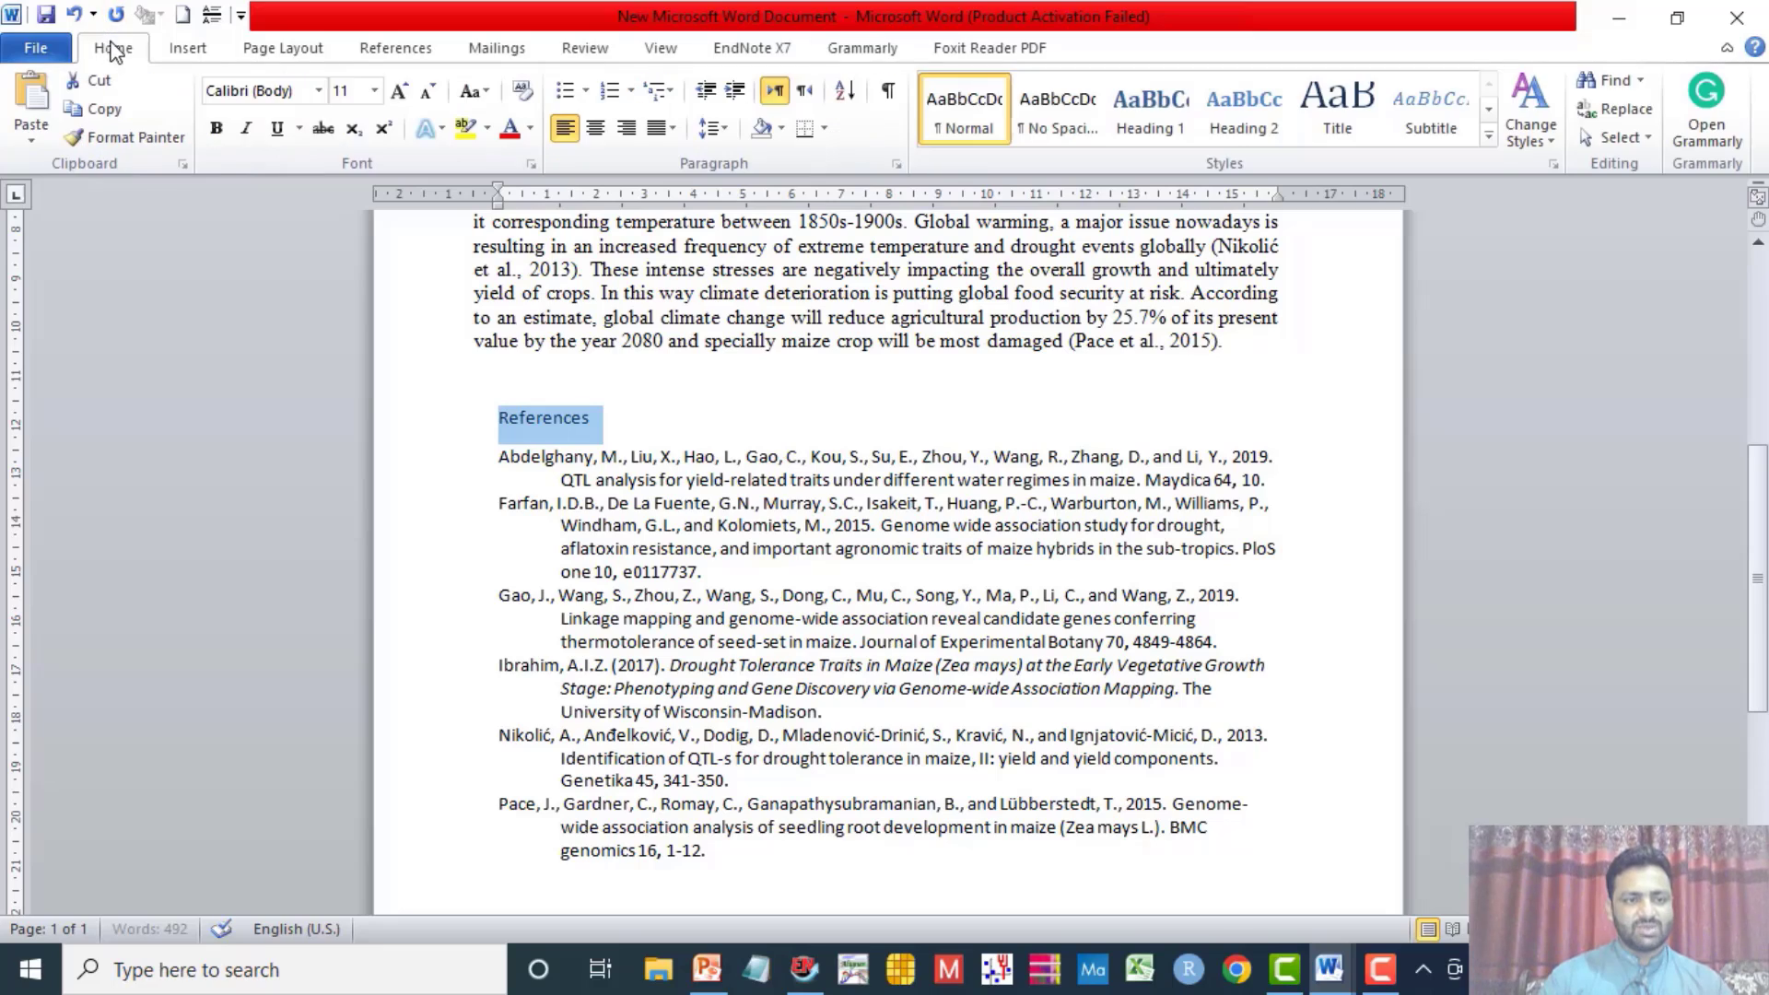
click(374, 90)
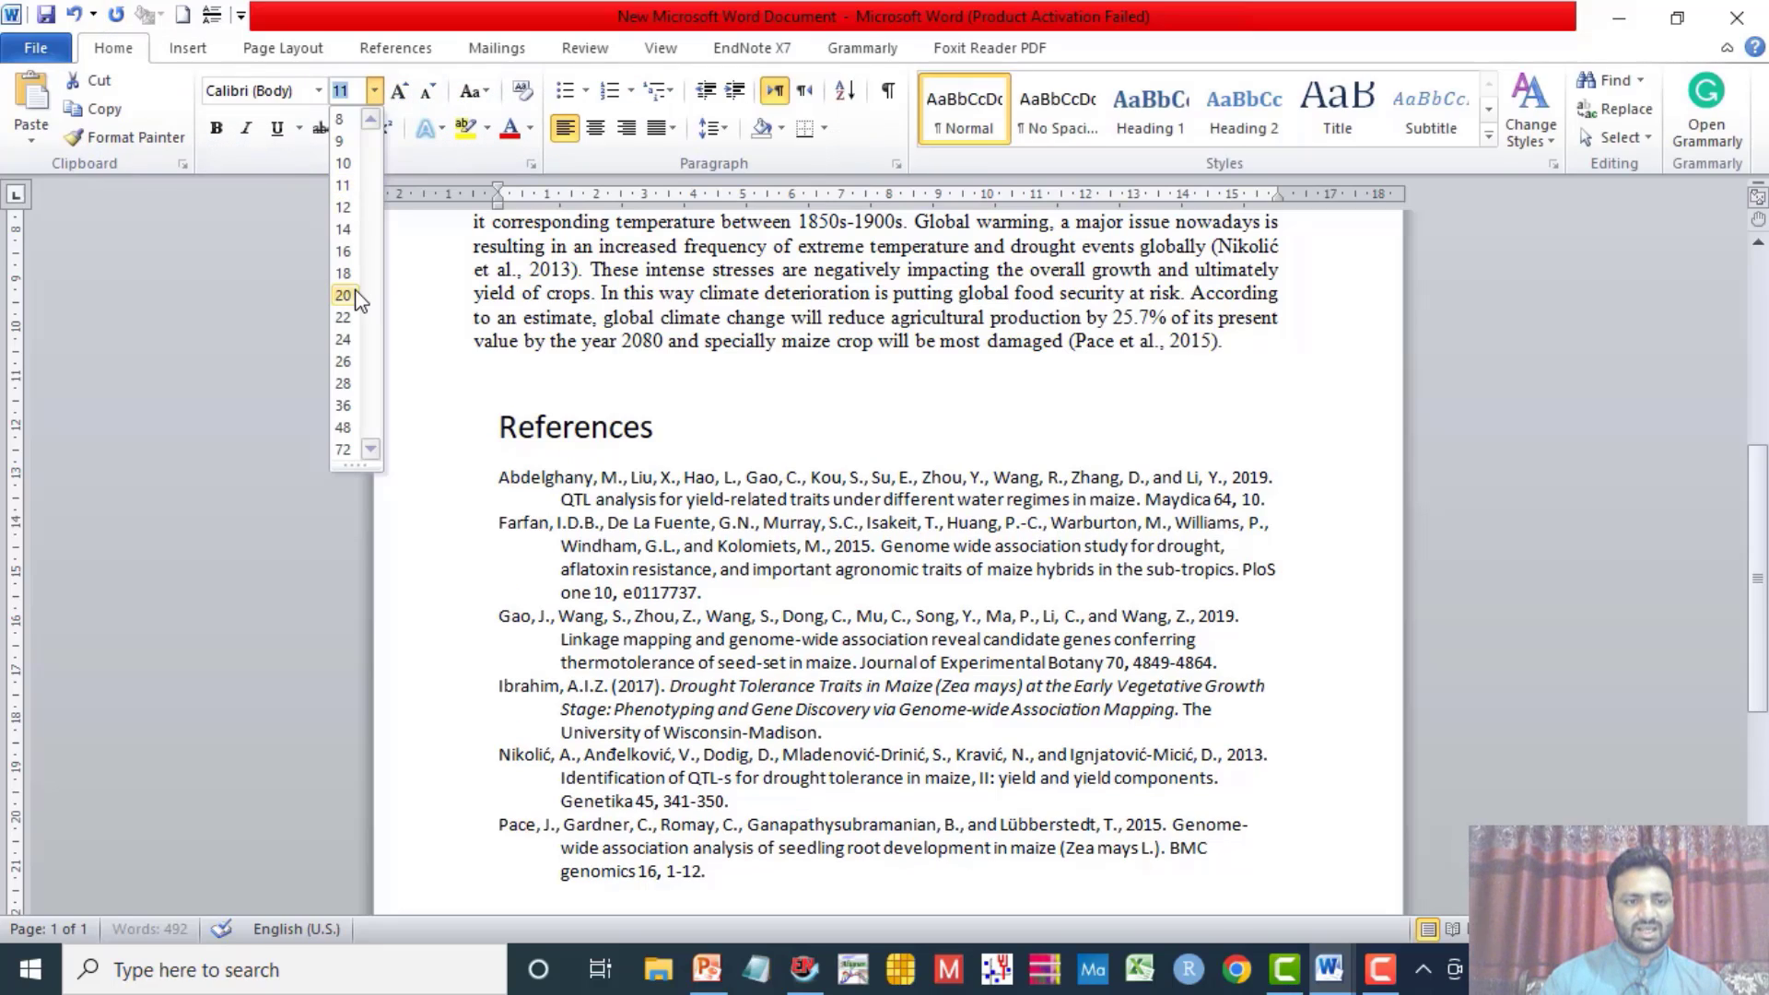
click(356, 293)
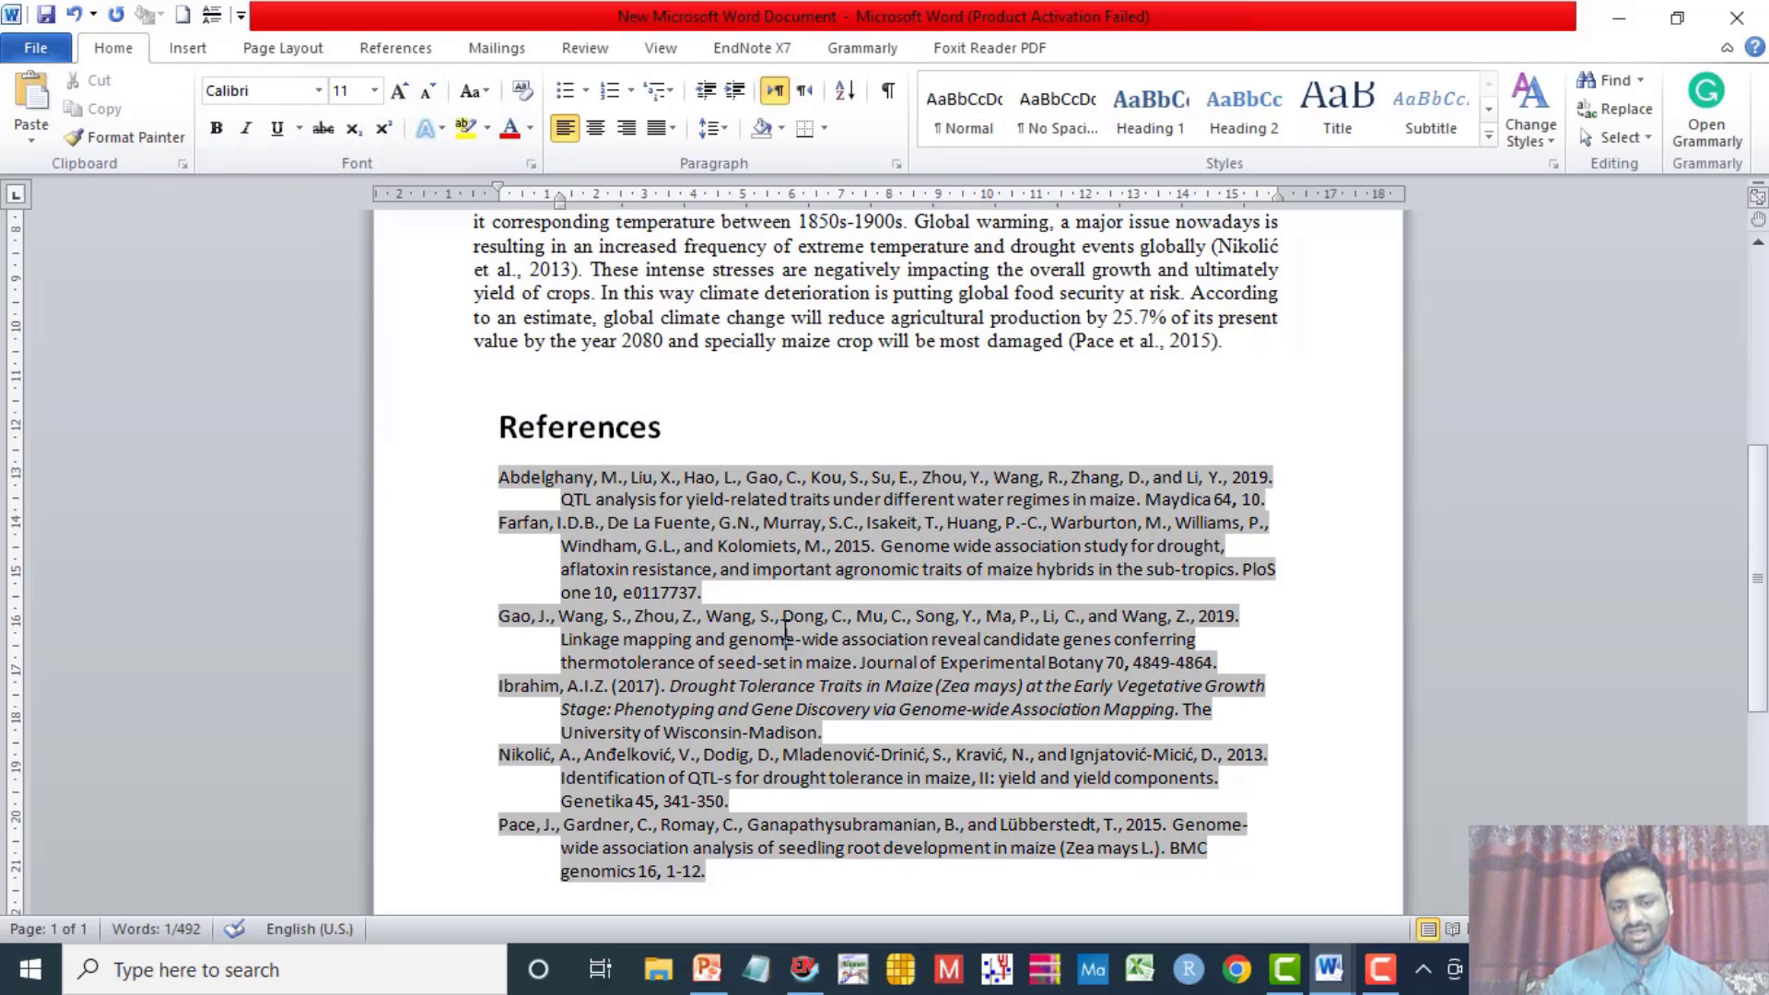
Step: Examine the bibliography block, then select the whole document and inspect the linked citation fields in both paragraphs
drag(424, 477, 424, 870)
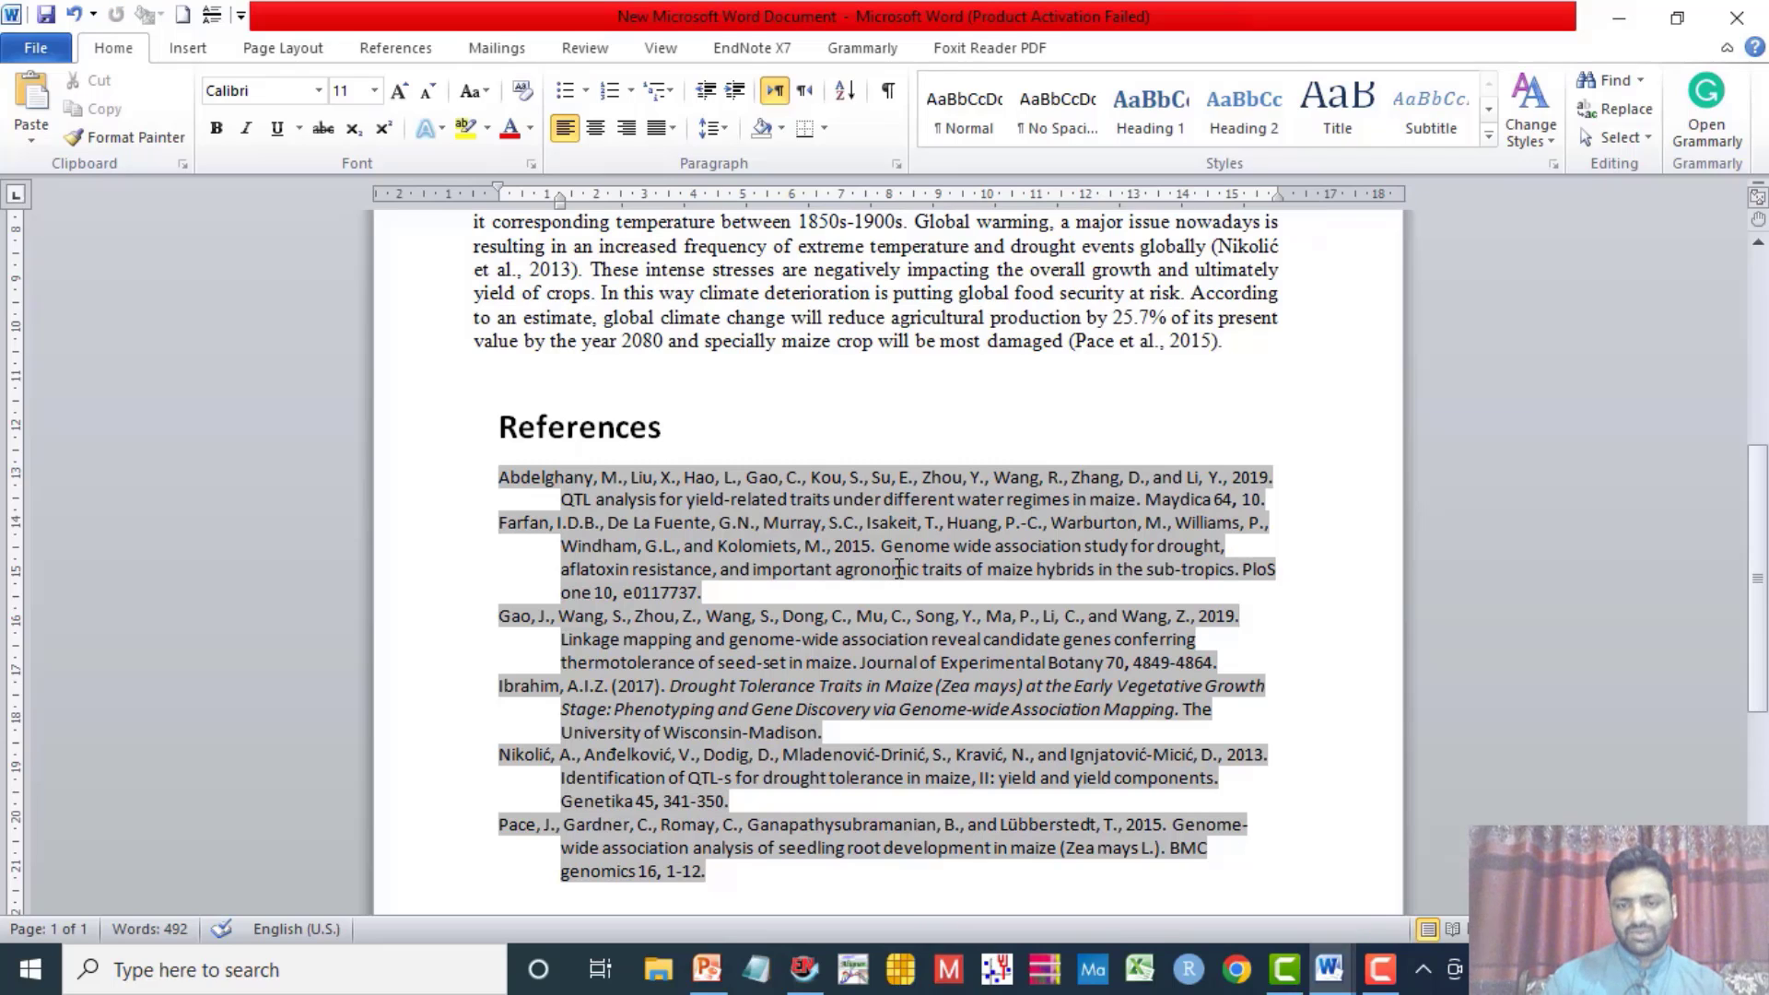
click(1240, 331)
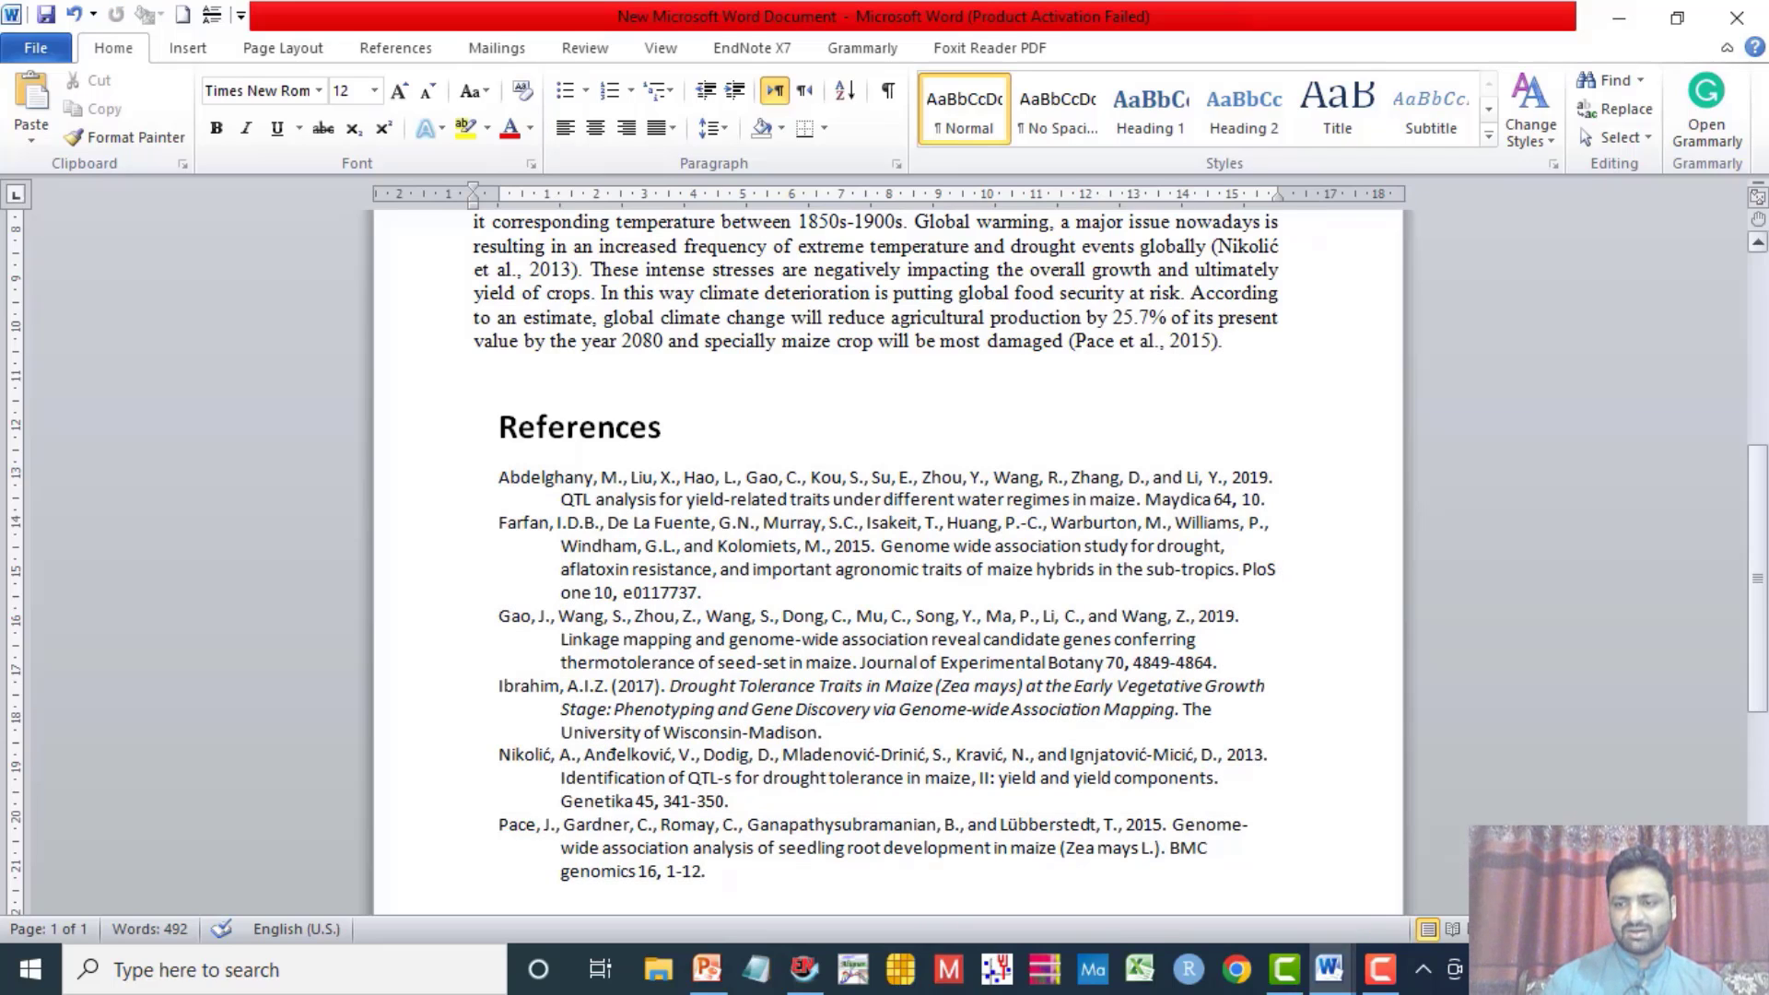
scroll(1765, 428, up, 3)
scroll(1766, 429, up, 4)
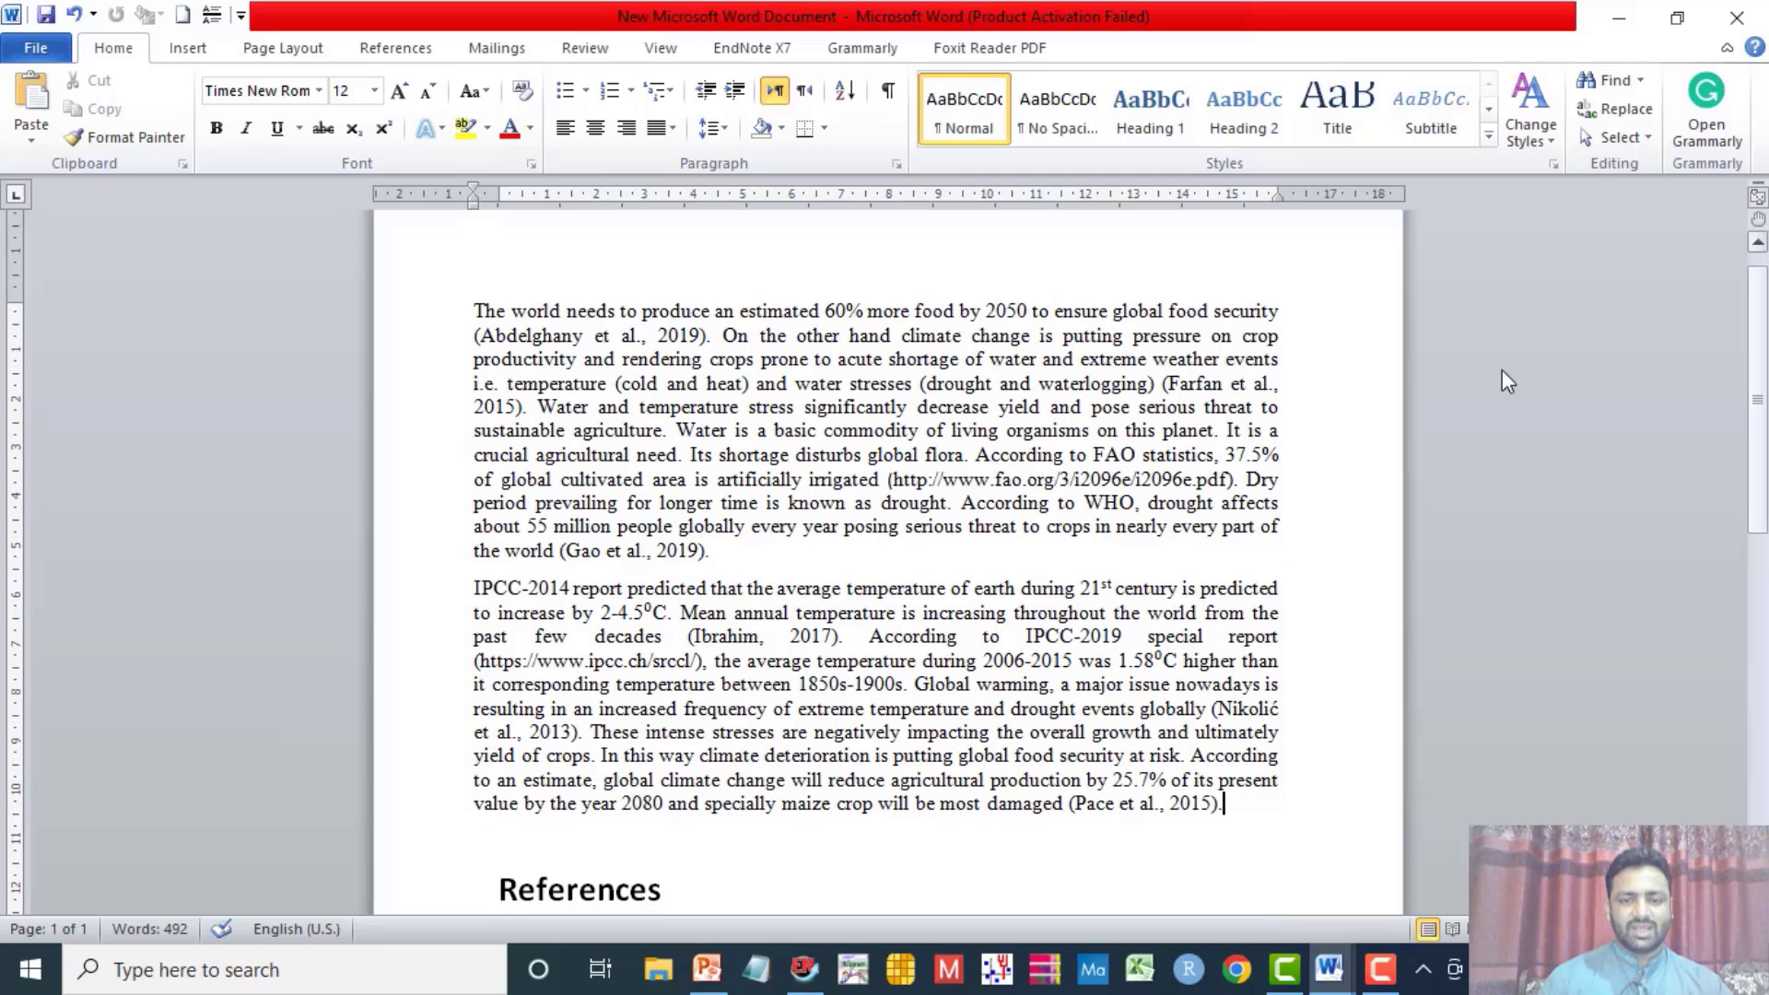
key(ctrl+a)
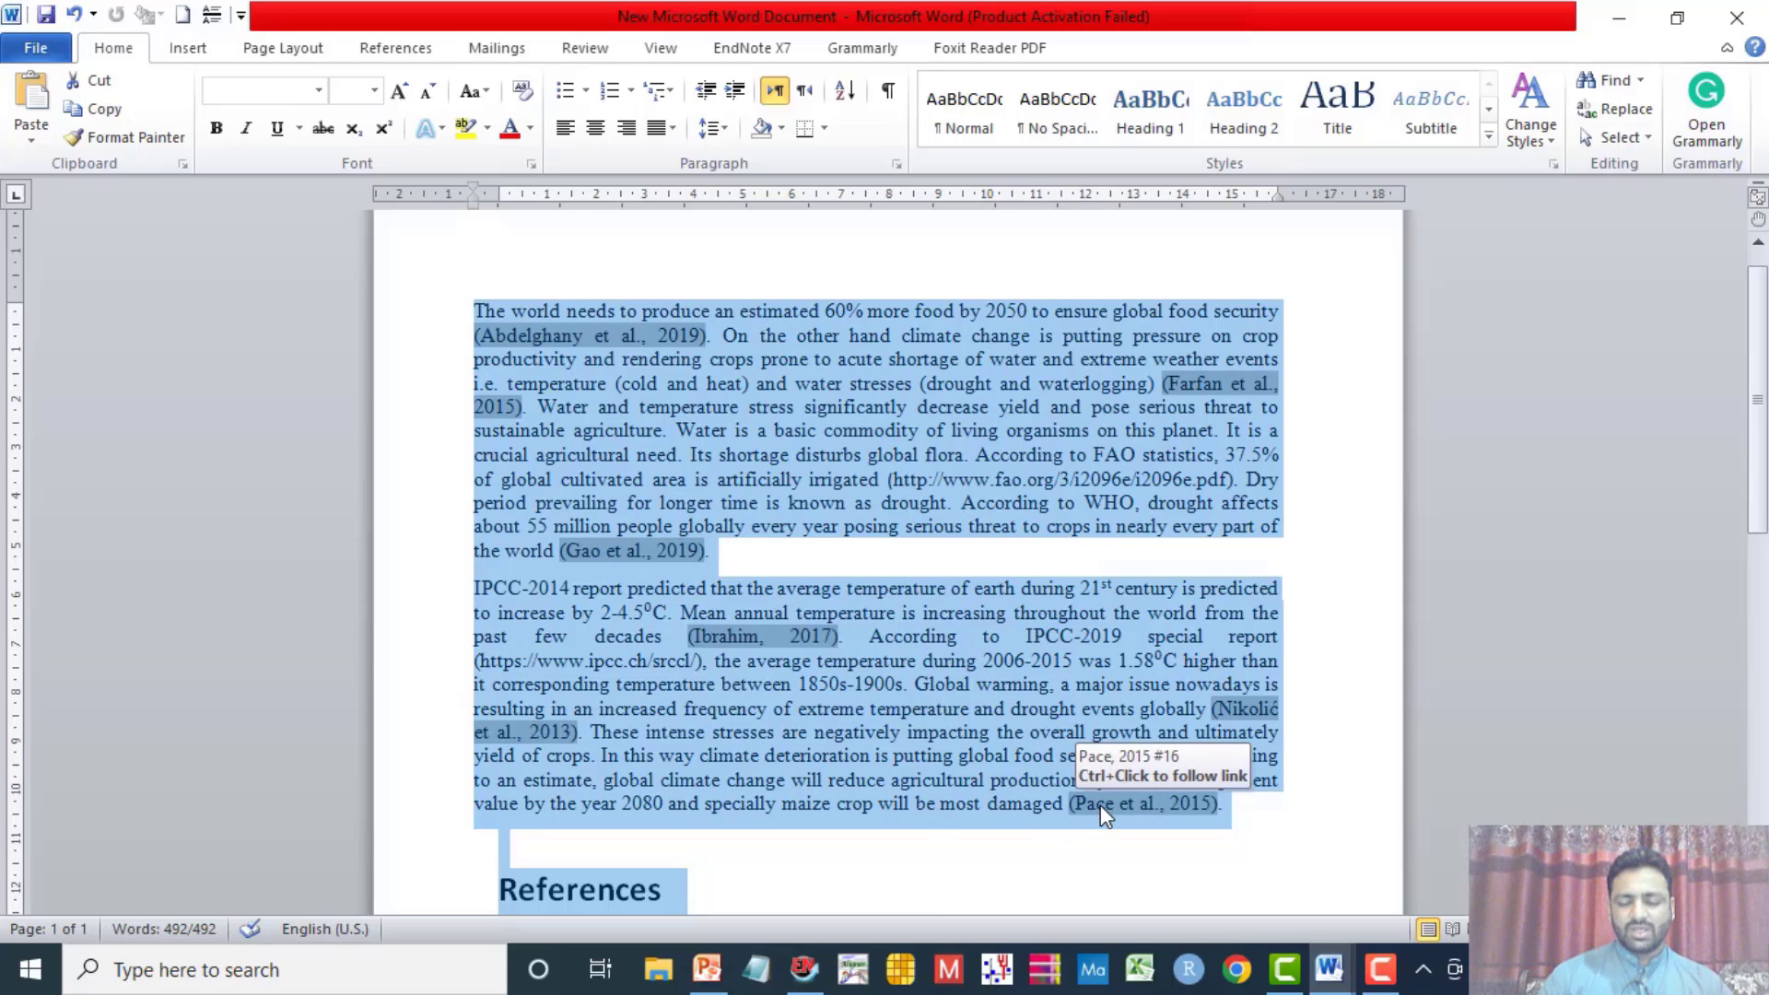
scroll(1766, 654, down, 6)
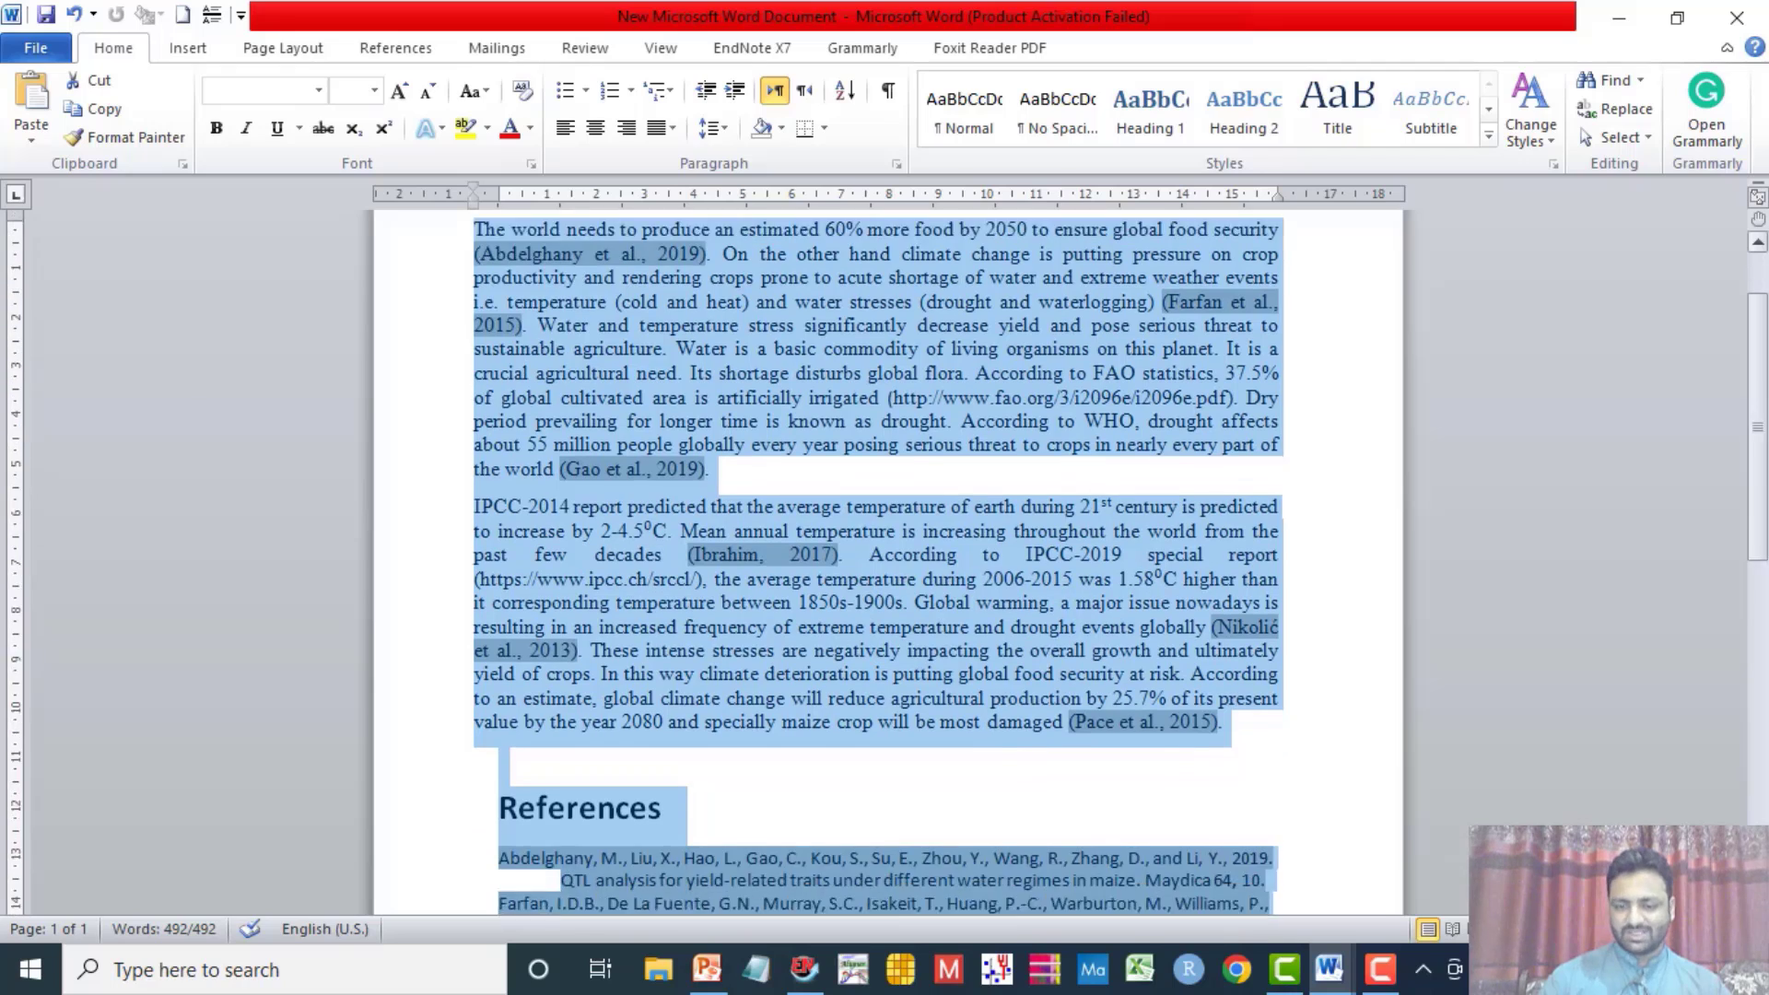